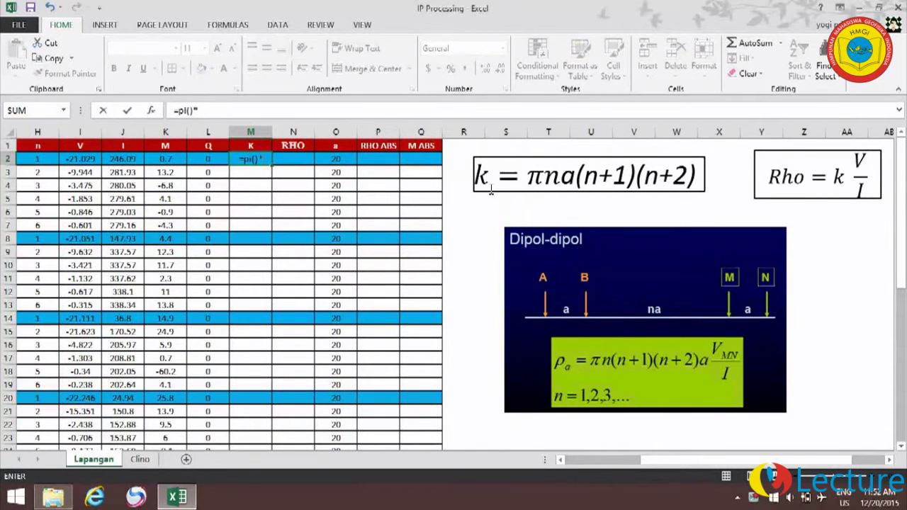
# Step: Complete the geometric factor formula in K cell M2 as =PI()*H2*O2*(H2+1)*(H2+2)
pyautogui.click(37, 156)
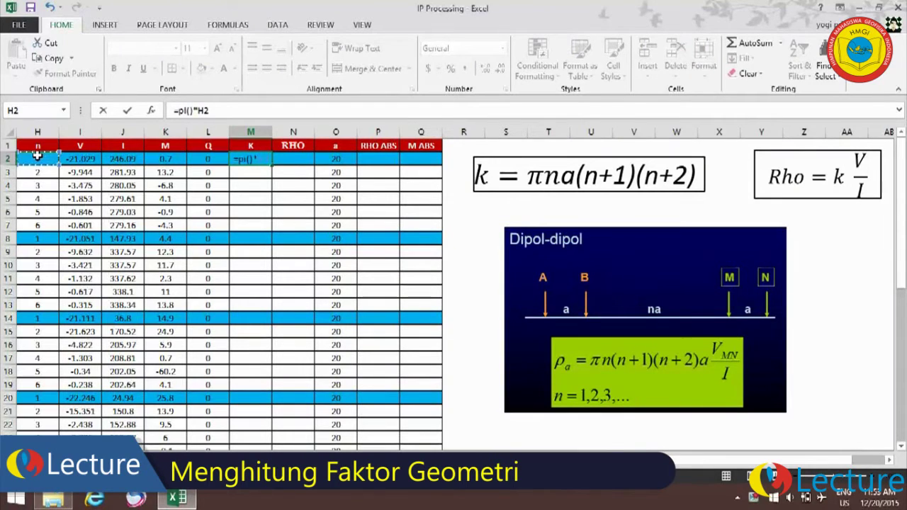
pyautogui.write('*')
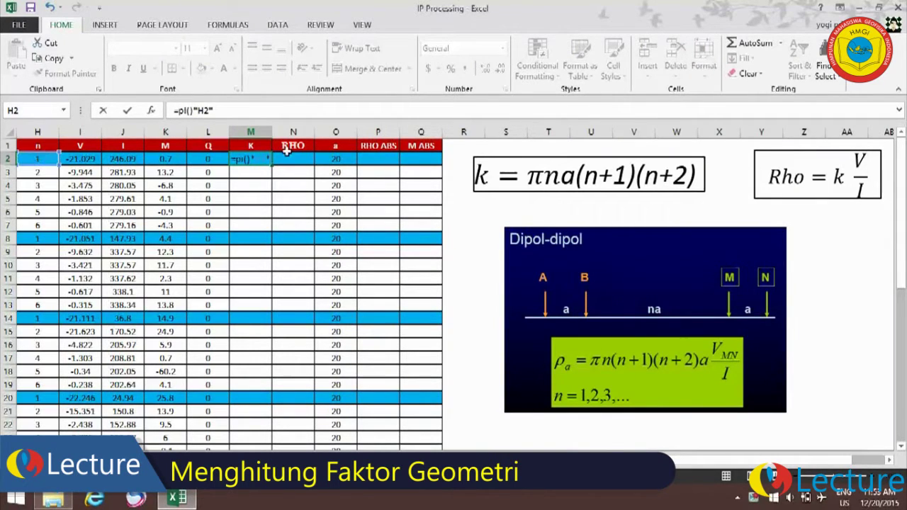
pyautogui.click(332, 157)
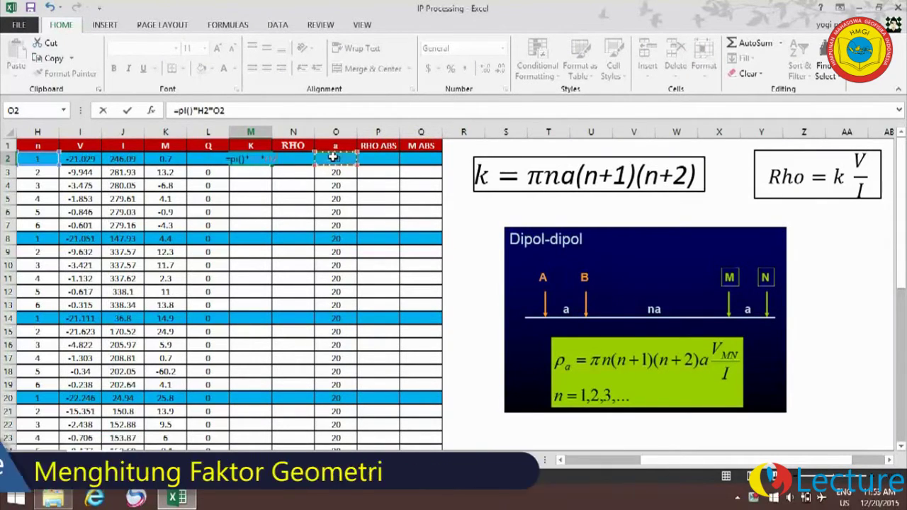
pyautogui.write('*(')
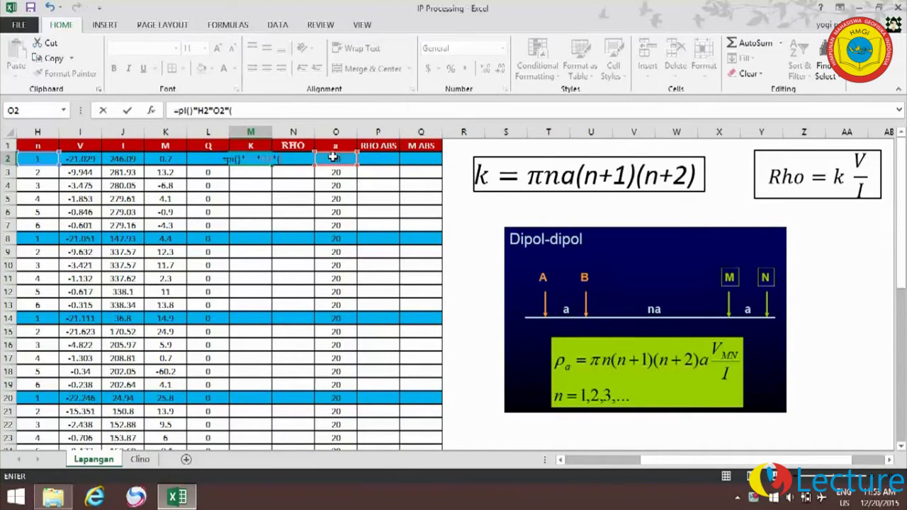
pyautogui.click(34, 159)
pyautogui.write('+1)*(')
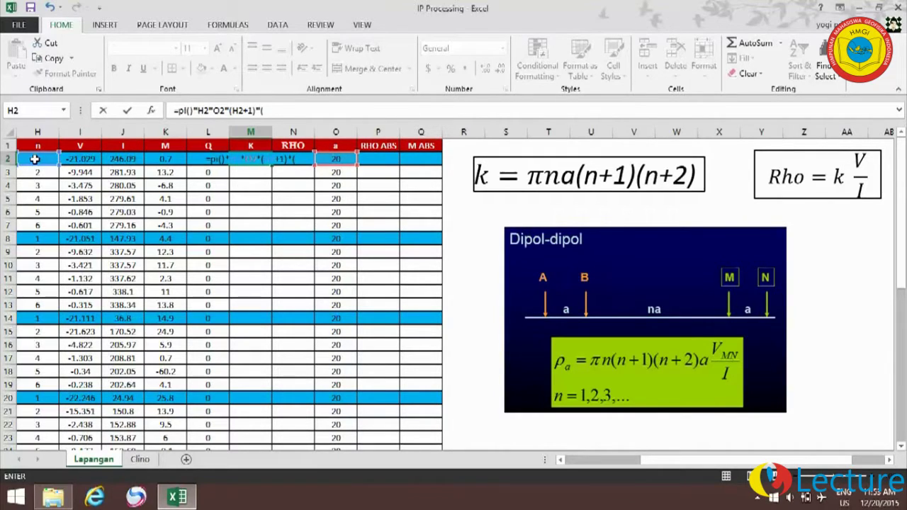
pyautogui.click(34, 159)
pyautogui.write('+2')
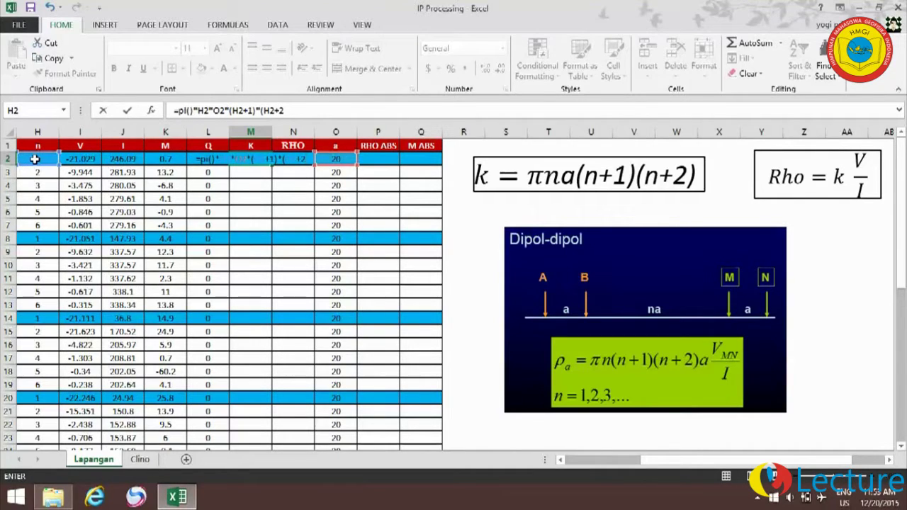
pyautogui.write(')')
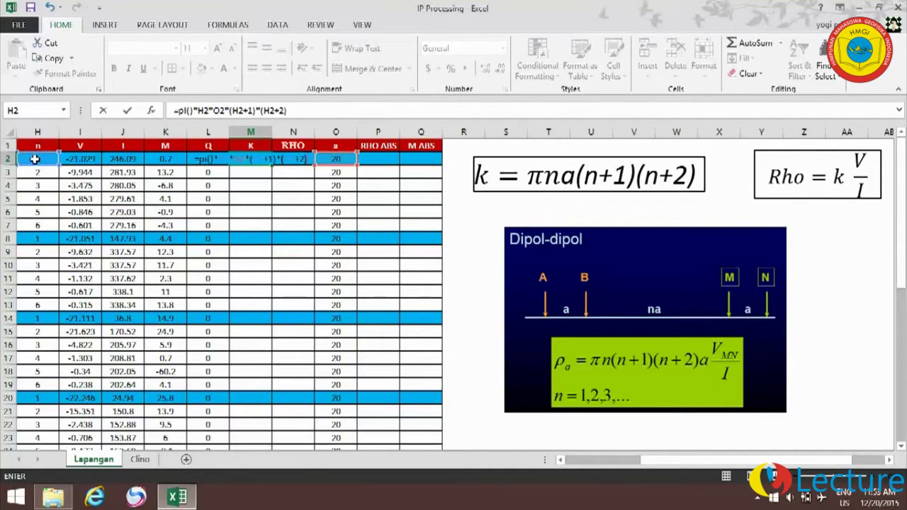
pyautogui.press('Return')
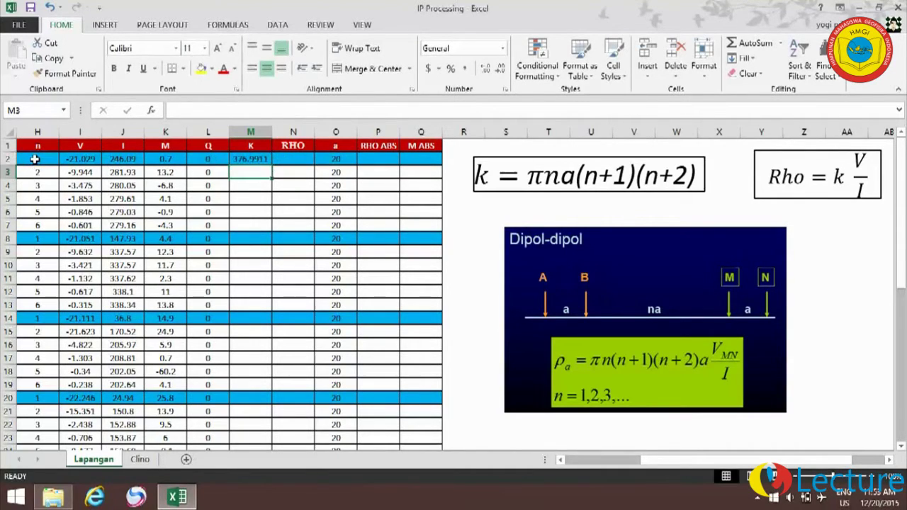
# Step: Calculate the resistivity in RHO cell N2 with the formula =M2*I2/J2
pyautogui.click(296, 163)
pyautogui.write('=')
pyautogui.click(246, 158)
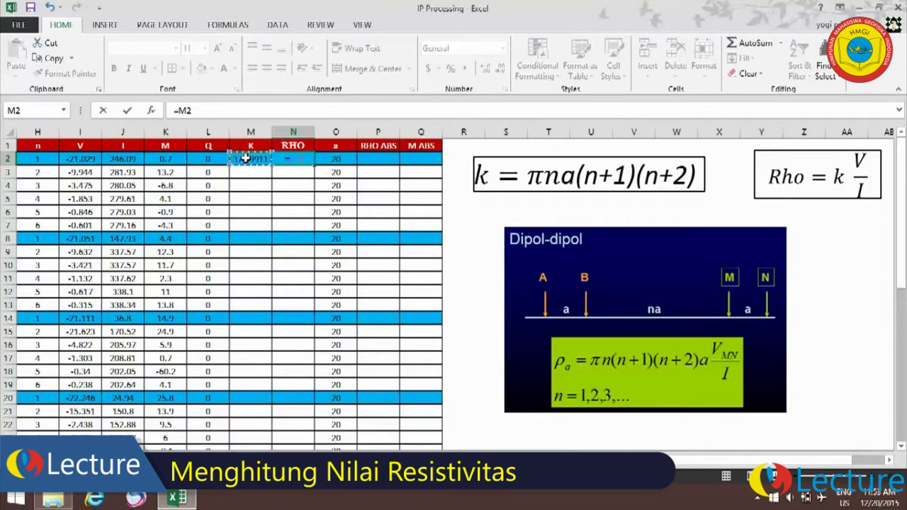
pyautogui.write('*')
pyautogui.click(89, 159)
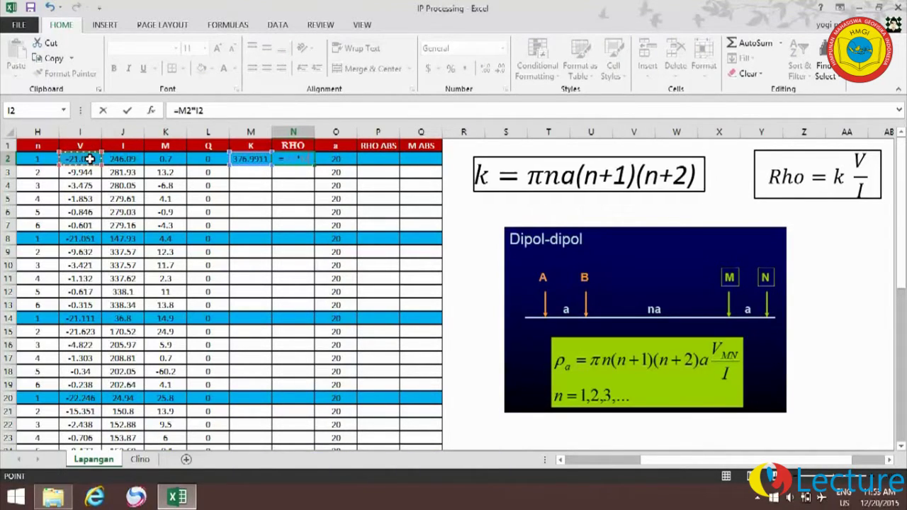
pyautogui.write('/')
pyautogui.click(122, 159)
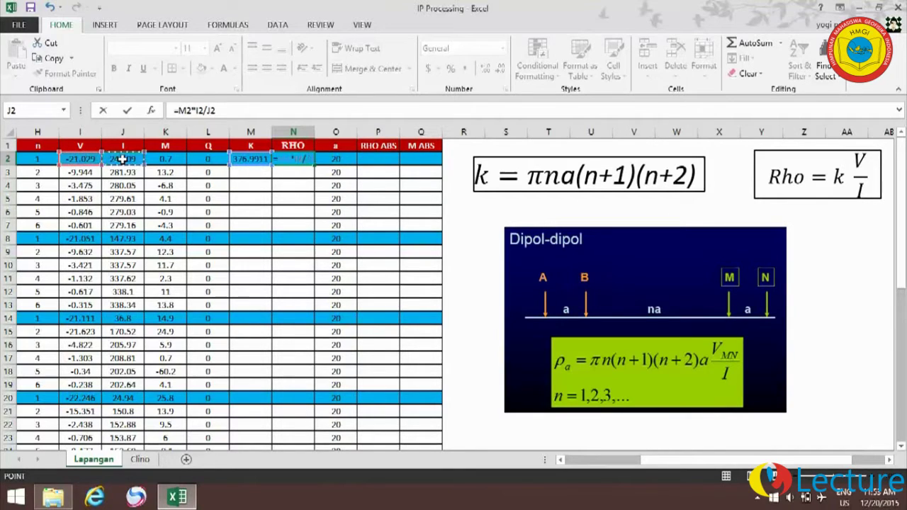
pyautogui.press('Return')
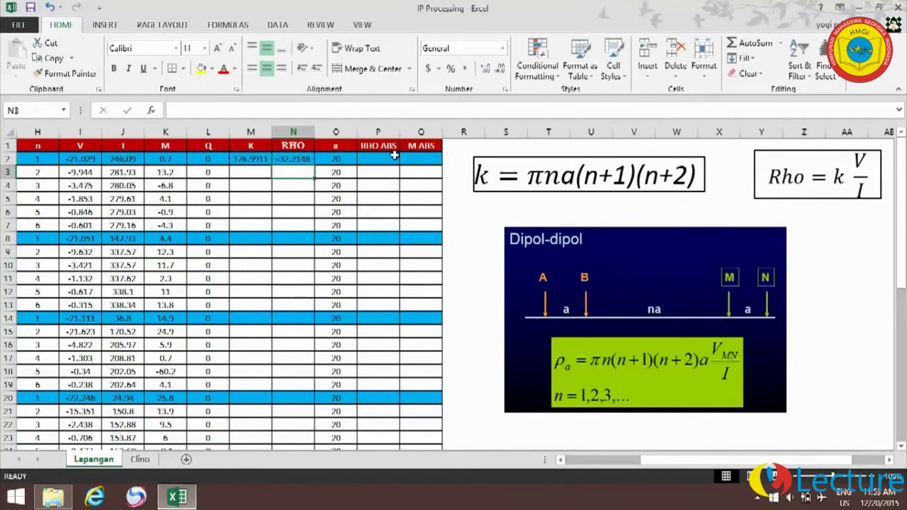
# Step: Enter =ABS(N2) in RHO ABS cell P2 to get the absolute resistivity
pyautogui.click(381, 158)
pyautogui.write('=')
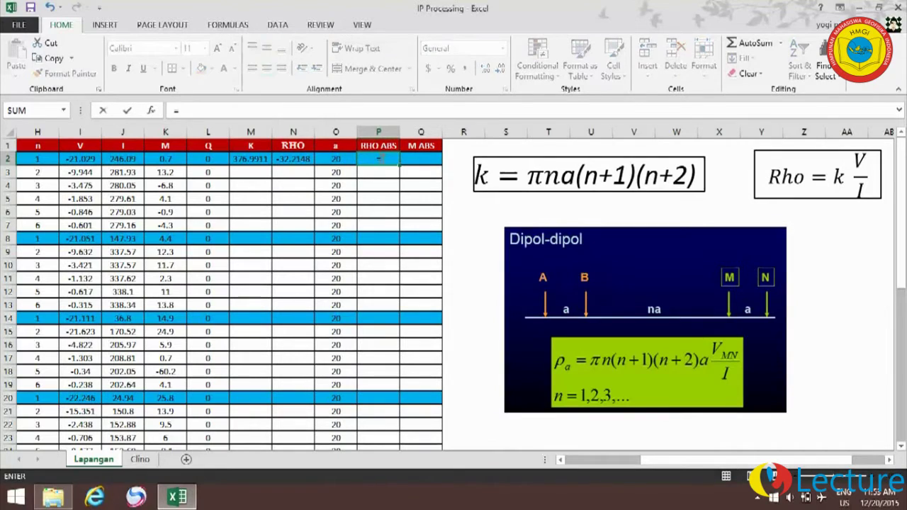
pyautogui.write('a')
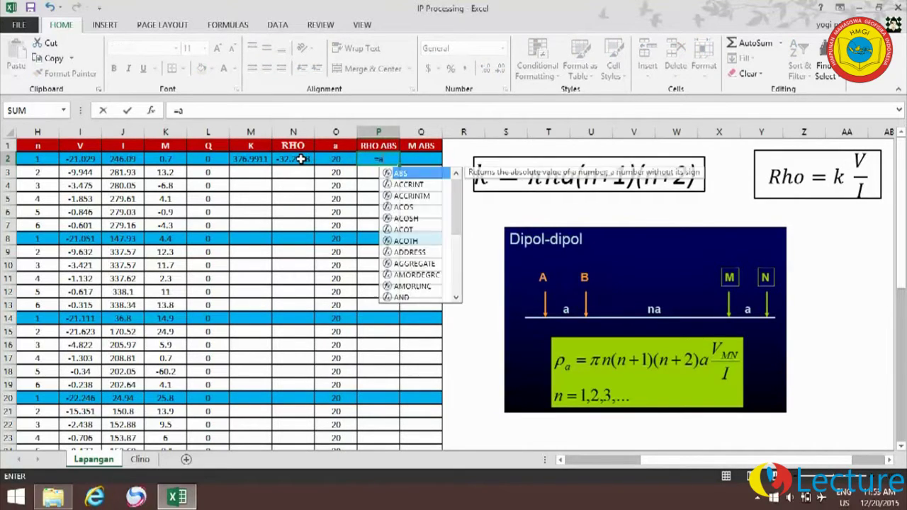
pyautogui.write('bs(')
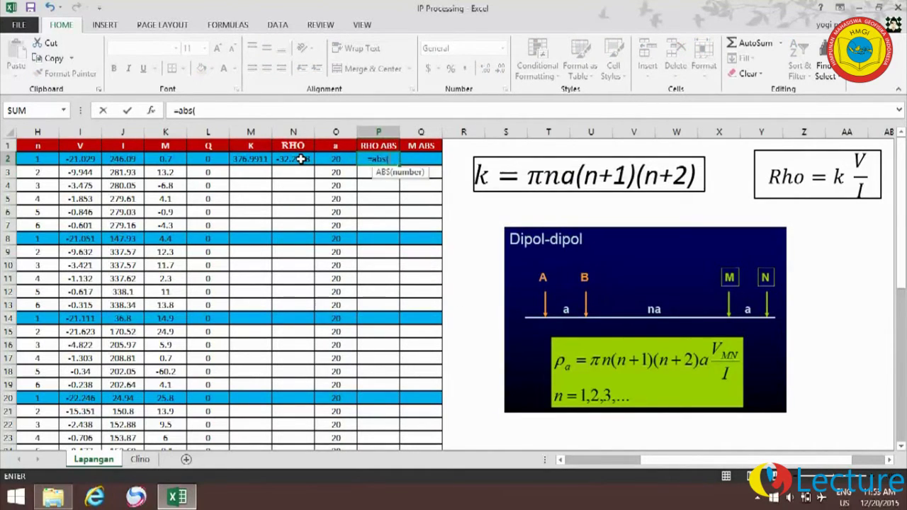
pyautogui.click(301, 159)
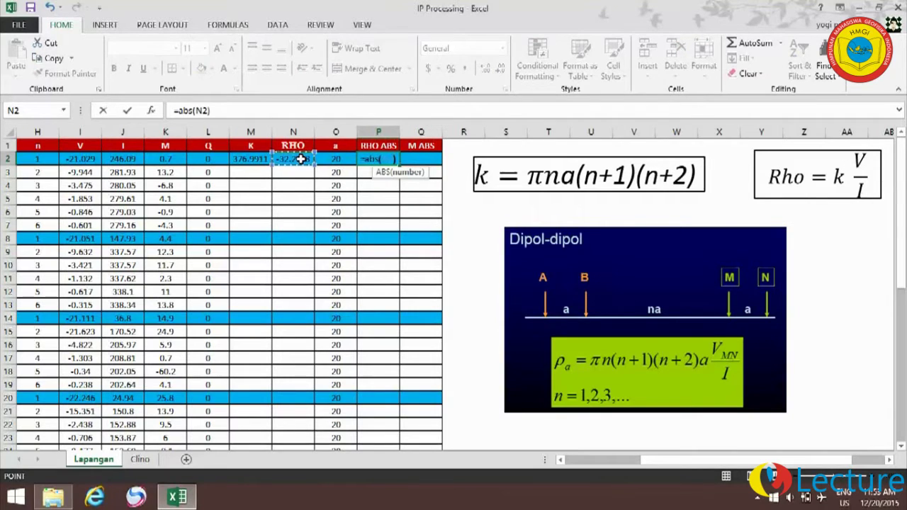
pyautogui.press('Return')
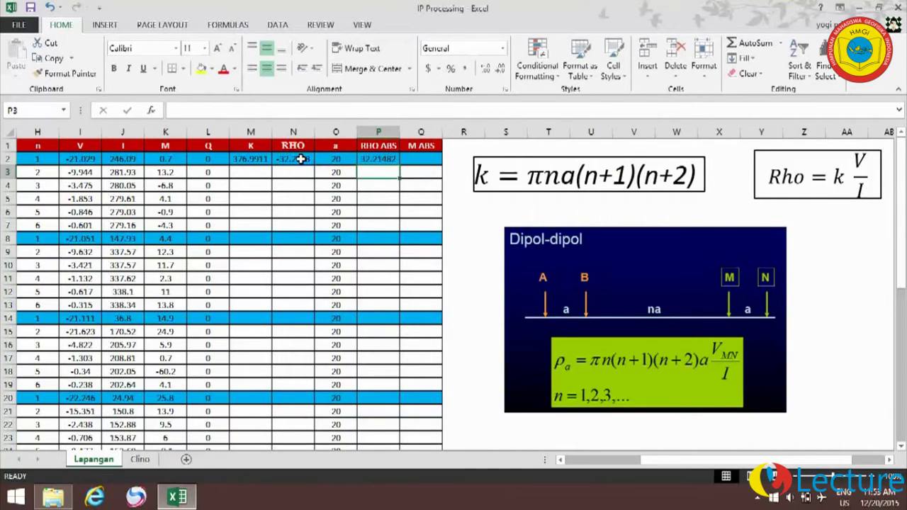
# Step: Enter =ABS(K2) in M ABS cell Q2 to get the absolute value of M
pyautogui.click(414, 159)
pyautogui.write('=')
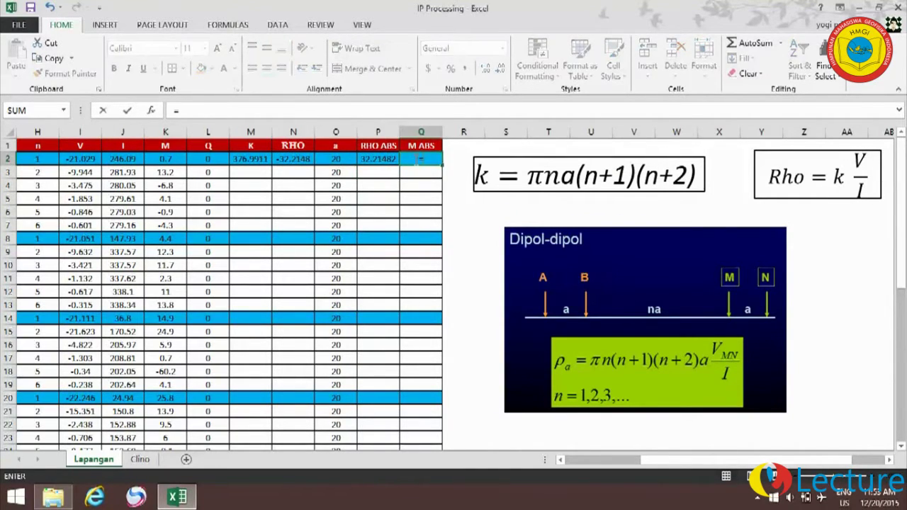
pyautogui.write('abs(')
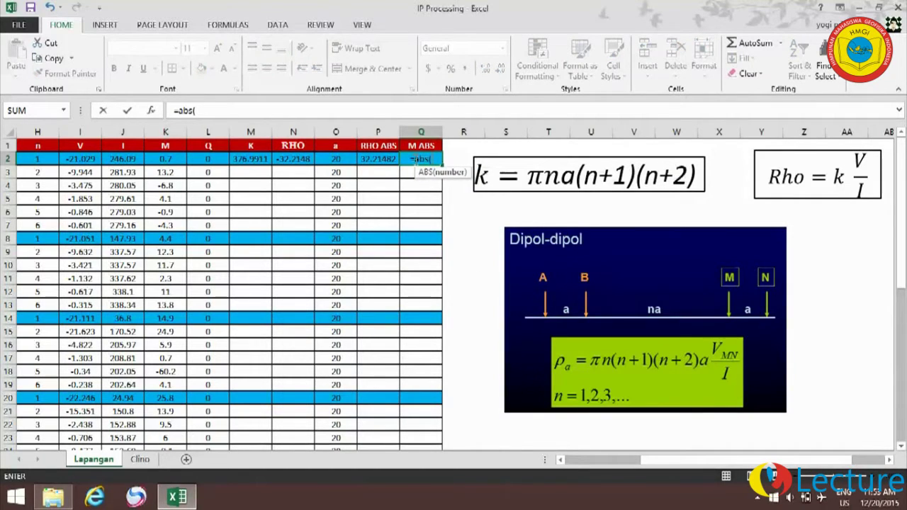
pyautogui.click(172, 159)
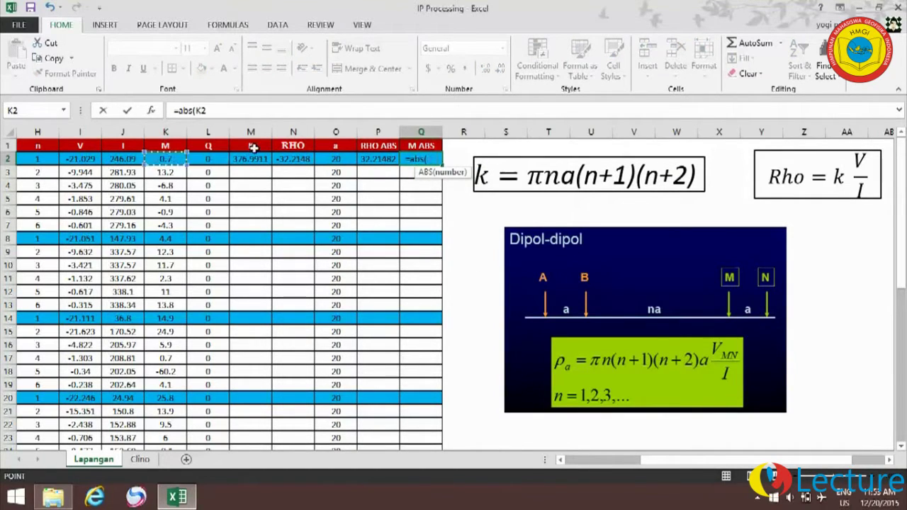
pyautogui.click(246, 110)
pyautogui.write(')')
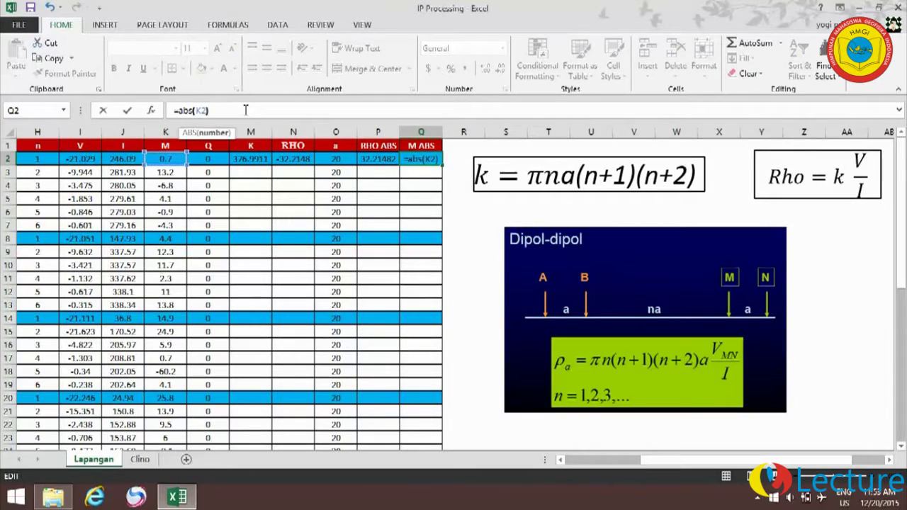
pyautogui.press('Return')
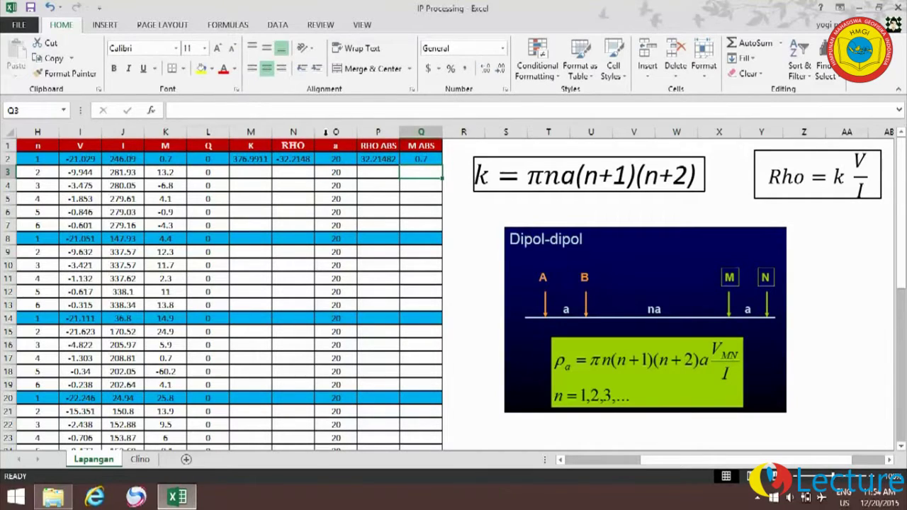
# Step: Fill the K formula from M2 down the whole column without formatting
pyautogui.click(257, 158)
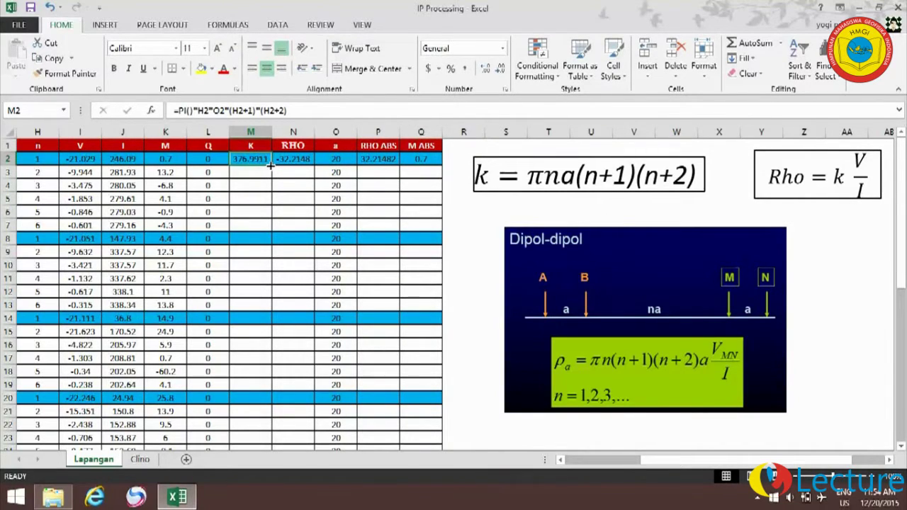
pyautogui.doubleClick(270, 164)
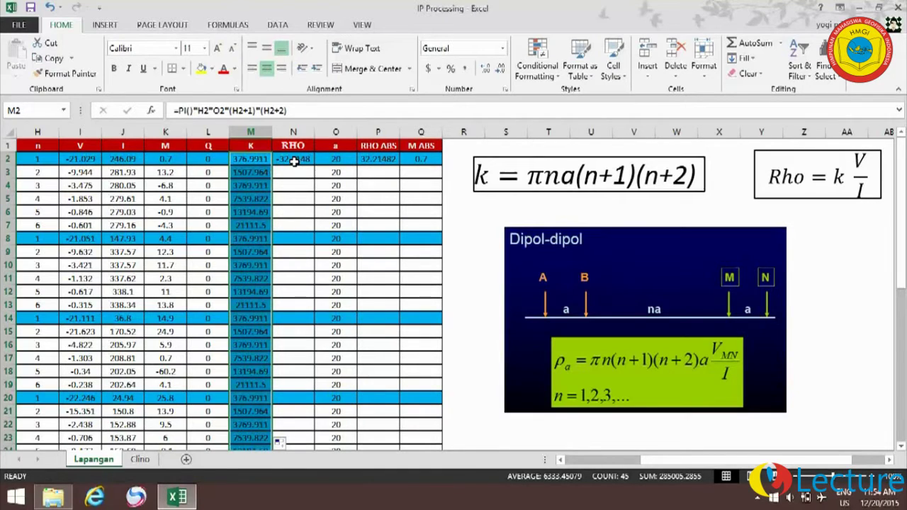
pyautogui.click(290, 446)
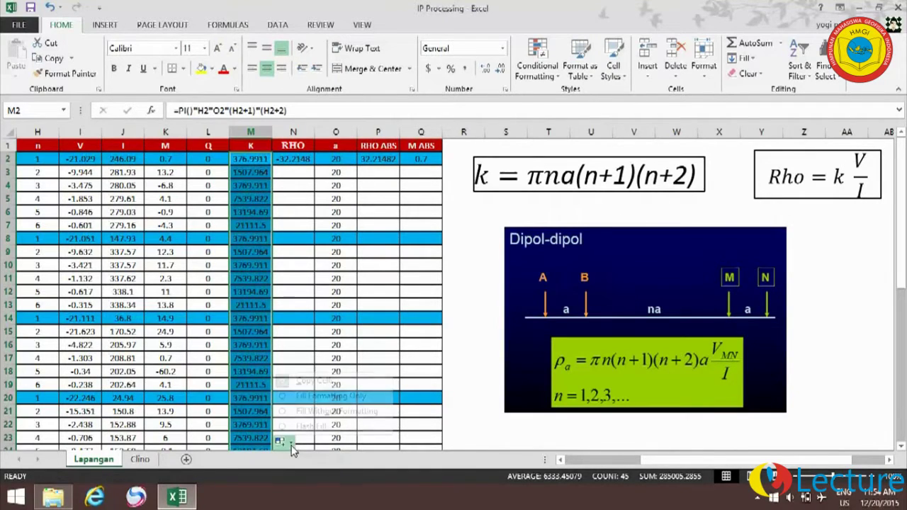
pyautogui.click(316, 412)
# Step: Fill the RHO formula from N2 down the whole column without formatting
pyautogui.click(305, 159)
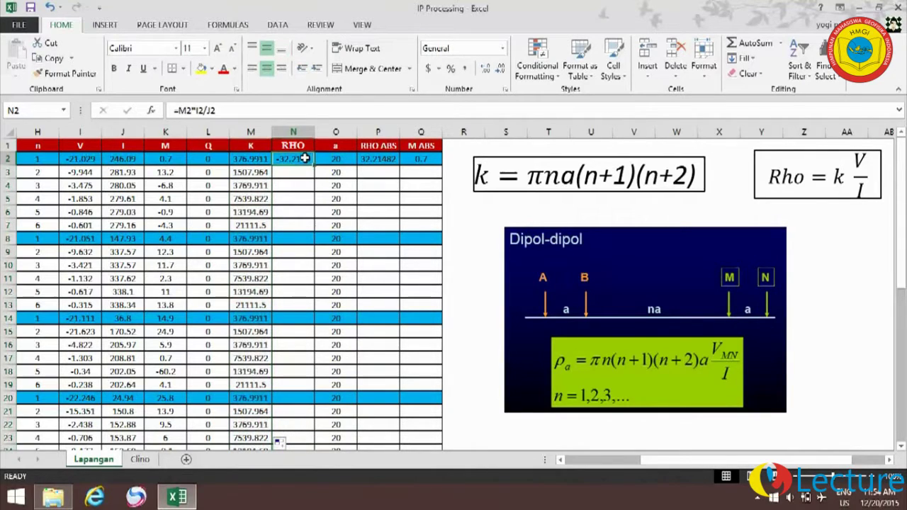
pyautogui.doubleClick(313, 165)
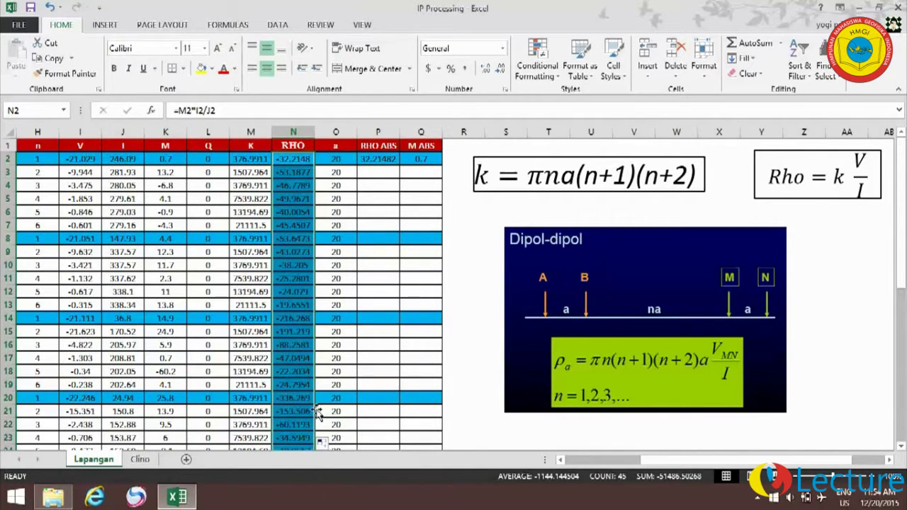
pyautogui.click(328, 442)
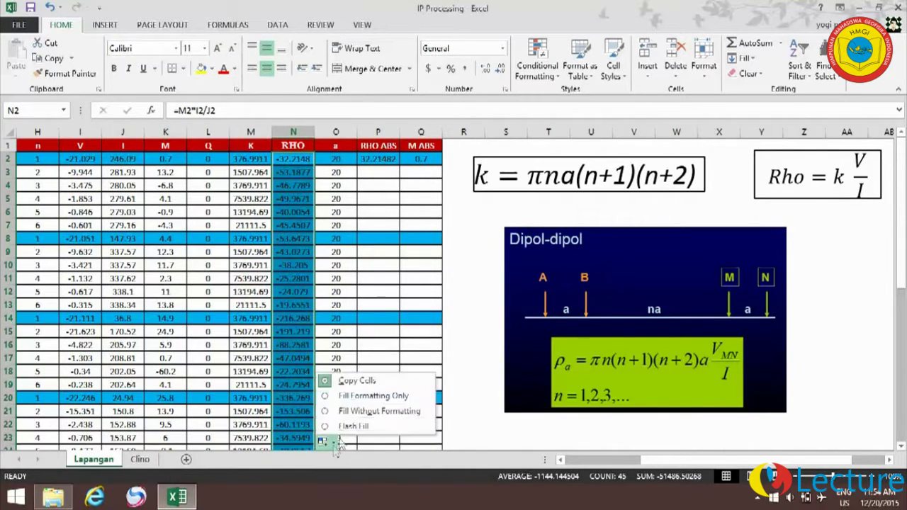
pyautogui.click(370, 412)
# Step: Fill the RHO ABS formula from P2 down the whole column without formatting
pyautogui.click(391, 160)
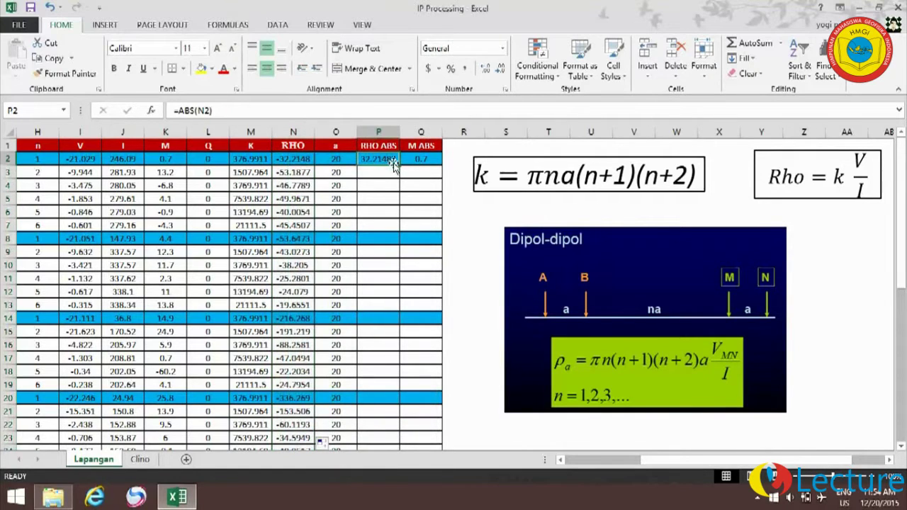
pyautogui.doubleClick(399, 165)
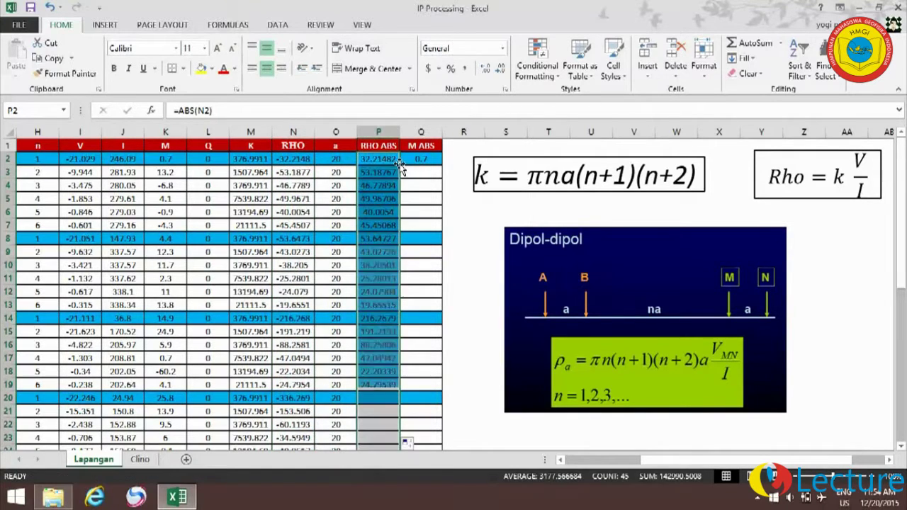
pyautogui.click(407, 443)
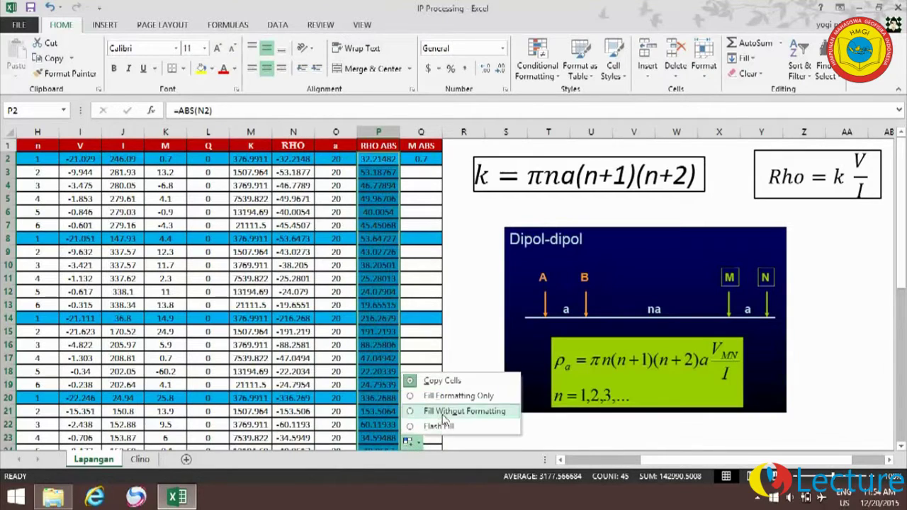
pyautogui.click(444, 414)
# Step: Fill the M ABS formula from Q2 down the whole column without formatting, and deselect the column
pyautogui.click(433, 157)
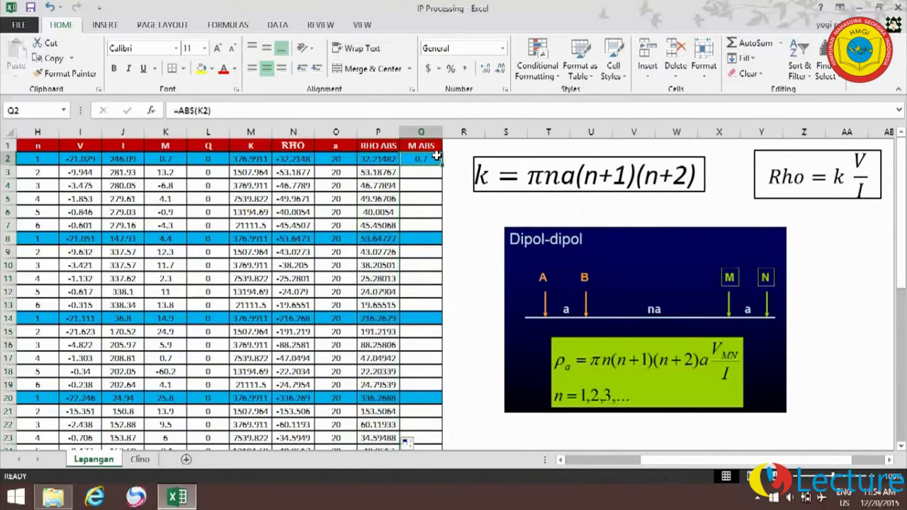
pyautogui.doubleClick(442, 162)
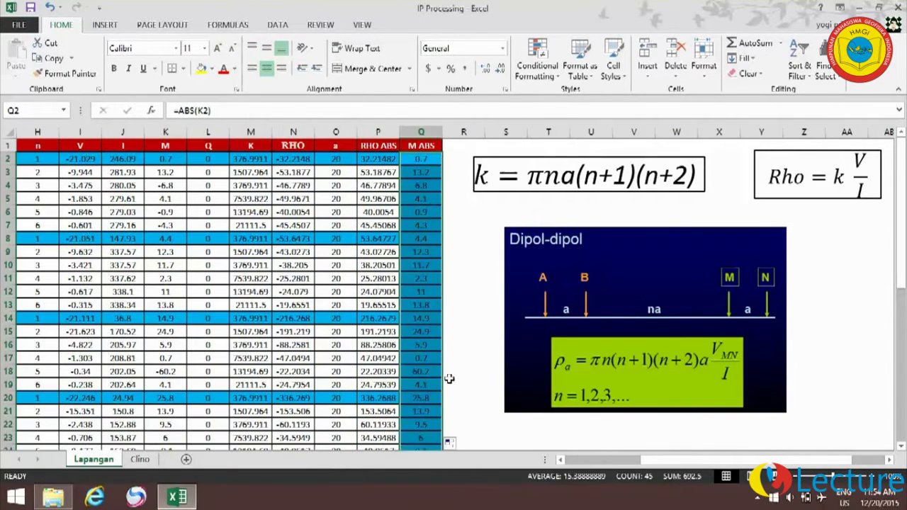
pyautogui.click(450, 442)
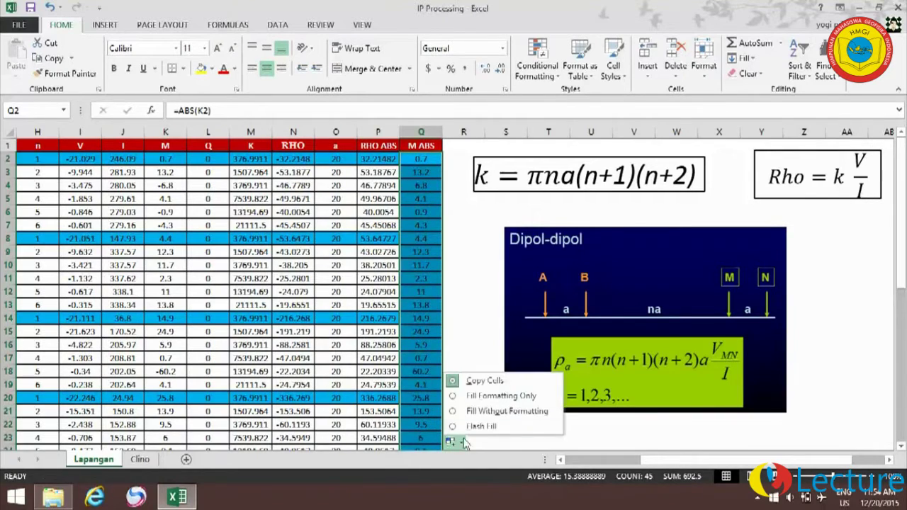
pyautogui.click(487, 412)
pyautogui.moveTo(902, 218)
pyautogui.mouseDown()
pyautogui.moveTo(902, 369)
pyautogui.moveTo(904, 203)
pyautogui.mouseUp()
pyautogui.click(473, 225)
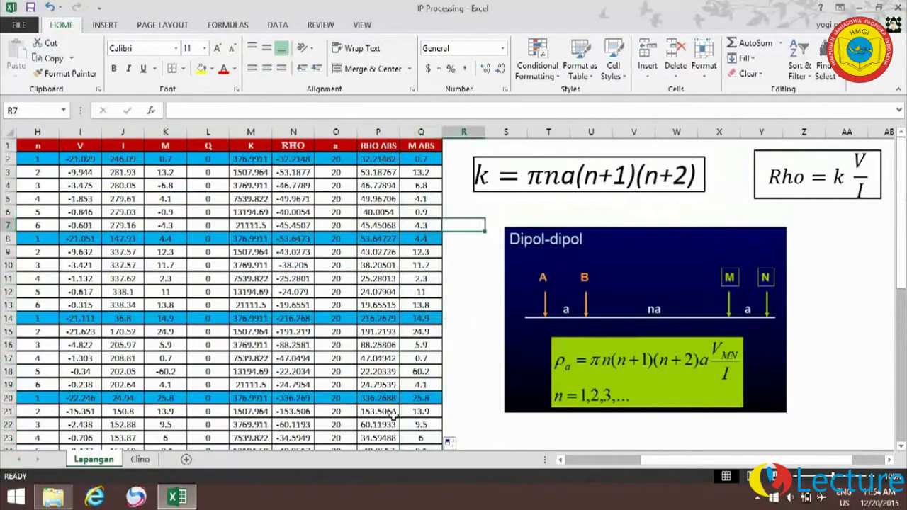
# Step: Enter 0 as the delta H of the first station, IP6000, on the Clino sheet
pyautogui.click(139, 459)
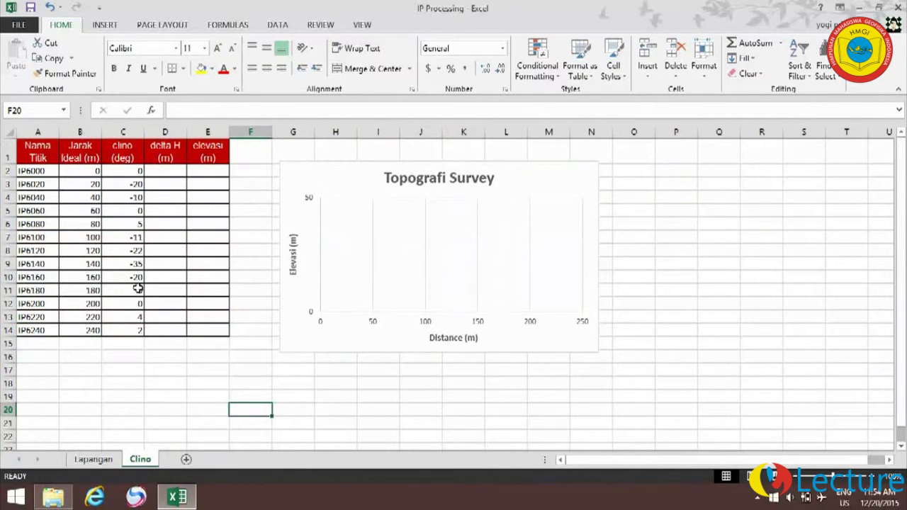
pyautogui.click(157, 172)
pyautogui.write('0')
pyautogui.press('Return')
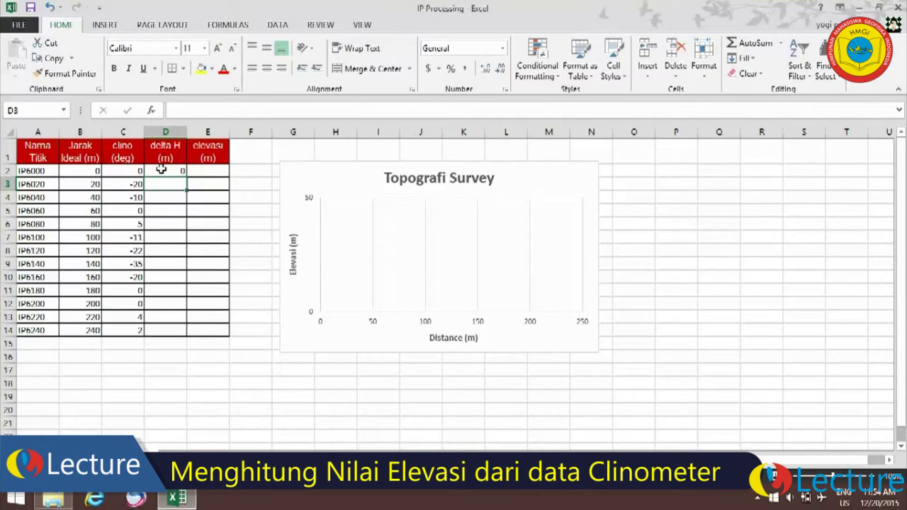
# Step: Calculate delta H in D3 with =20*SIN(RADIANS(C3)) and fill the formula down to the last station in row 14
pyautogui.write('=')
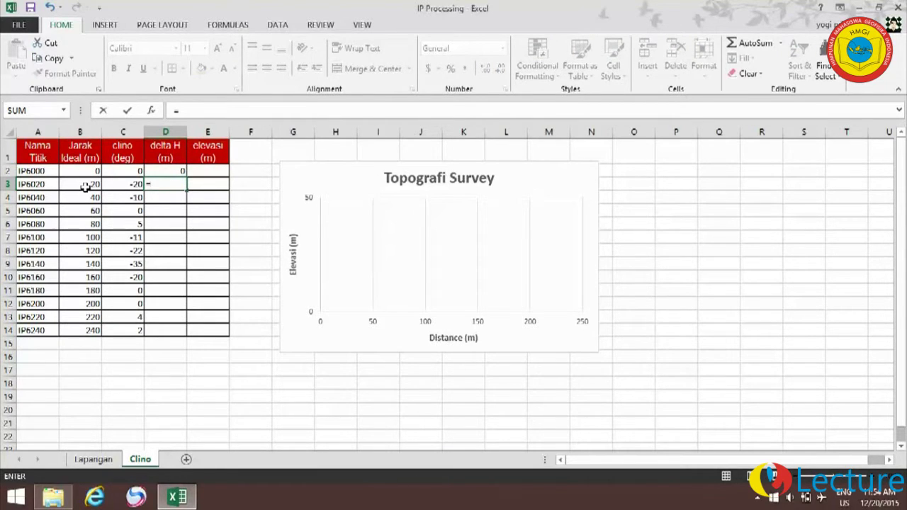
pyautogui.write('20*sin')
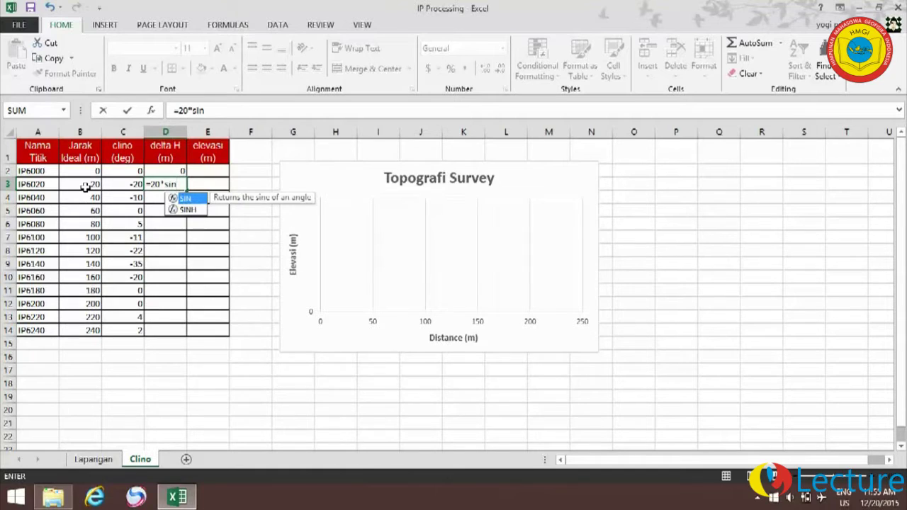
pyautogui.write('(radians(')
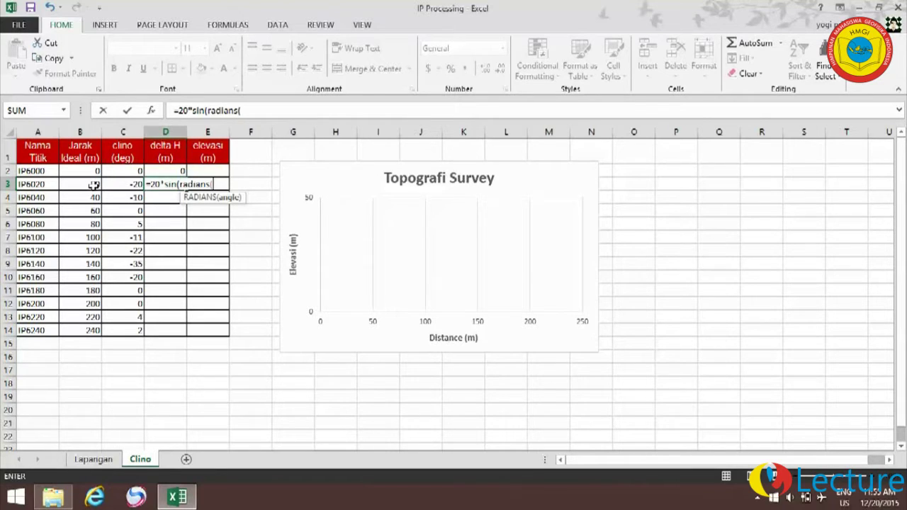
pyautogui.click(115, 184)
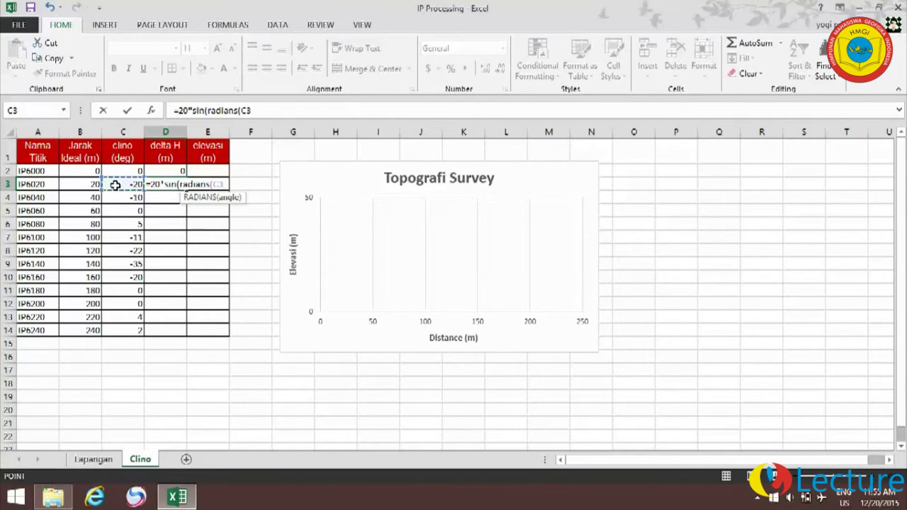
pyautogui.write('))')
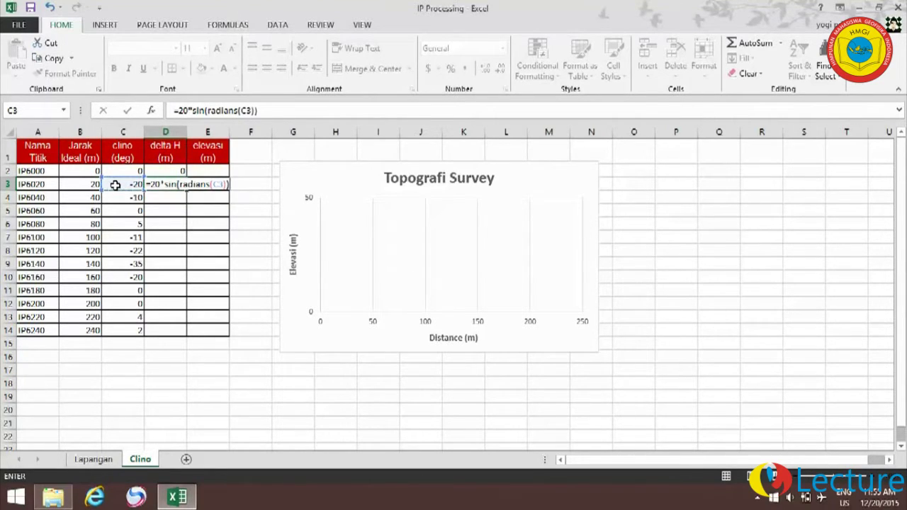
pyautogui.press('Return')
pyautogui.click(177, 184)
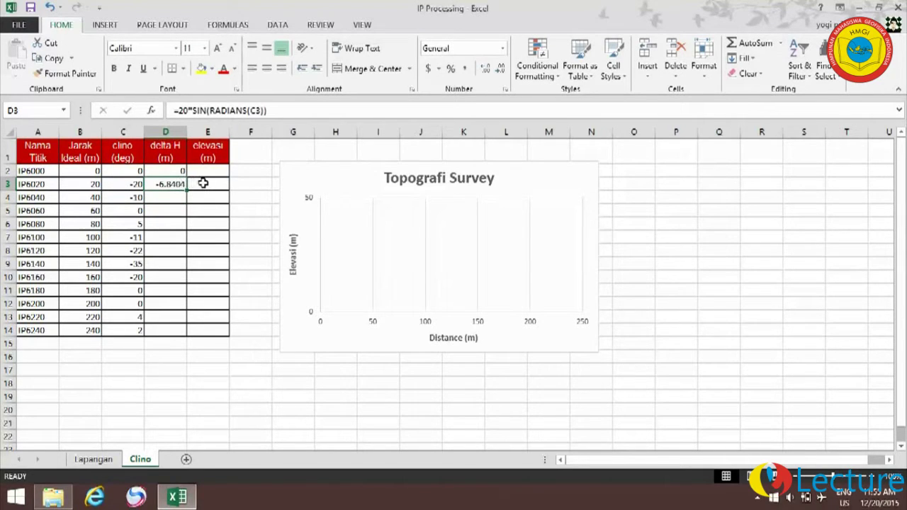
pyautogui.doubleClick(187, 189)
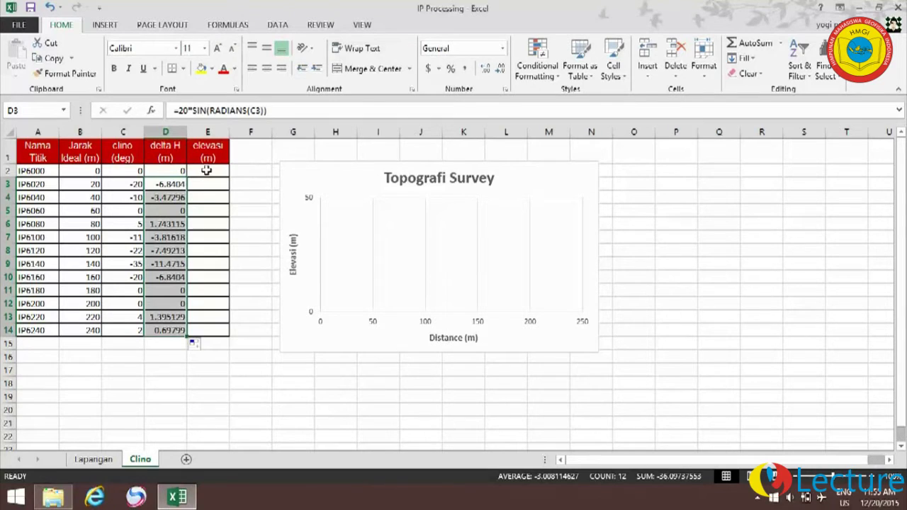
# Step: Enter 800 as the starting elevation of the first station in E2
pyautogui.click(207, 171)
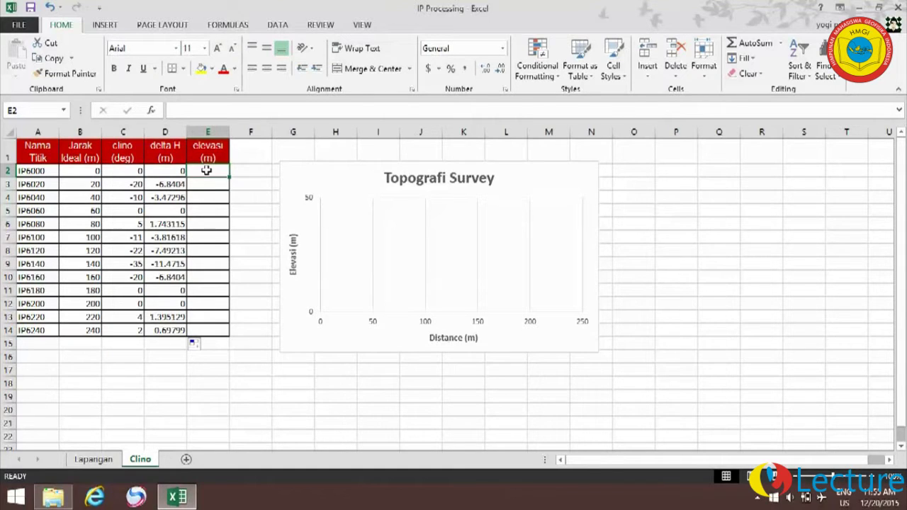
pyautogui.write('800')
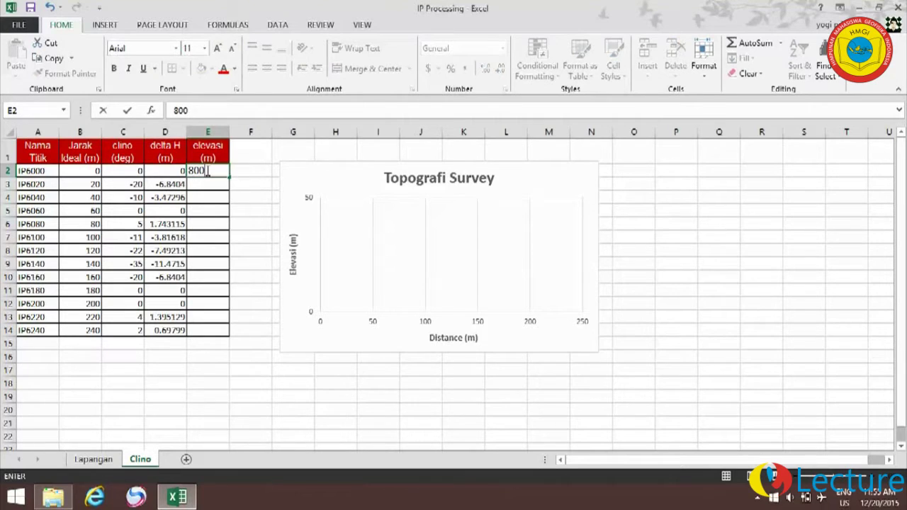
pyautogui.press('Return')
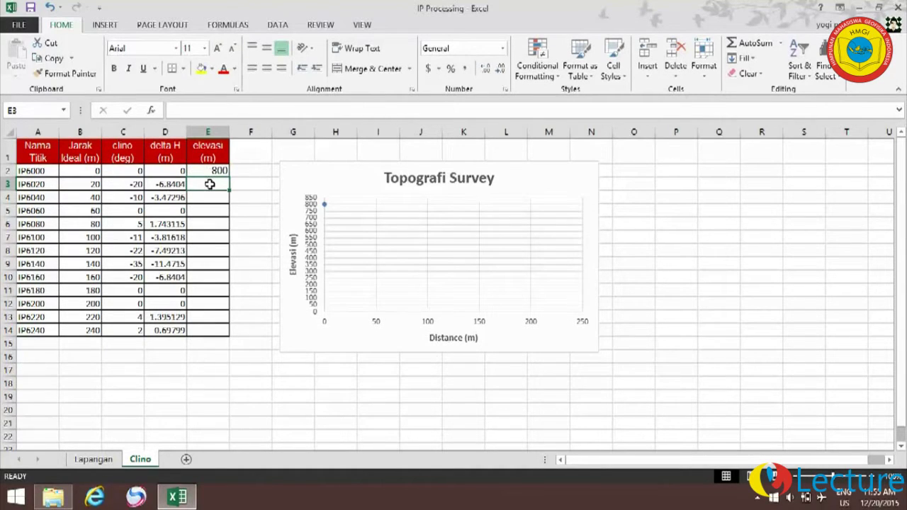
# Step: Calculate the elevation in E3 with =E2+D3, fill the formula down to row 14, and deselect the column
pyautogui.write('=')
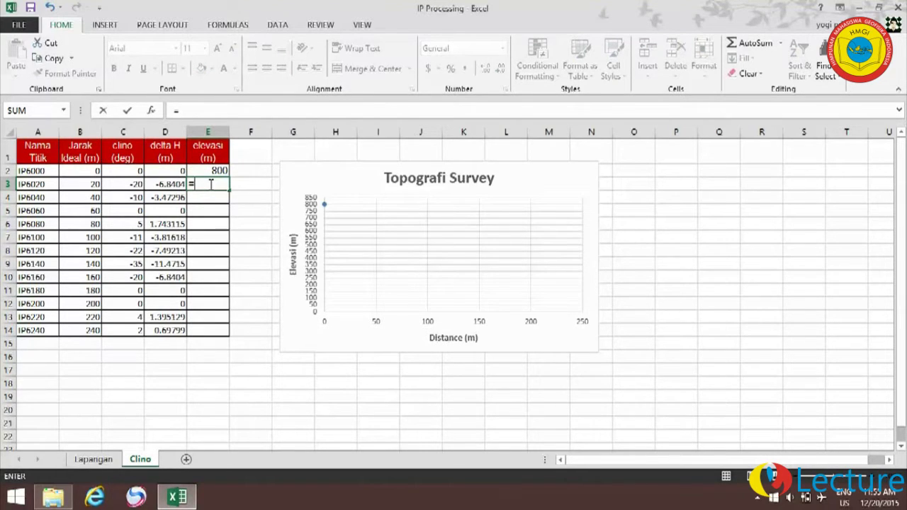
pyautogui.click(205, 171)
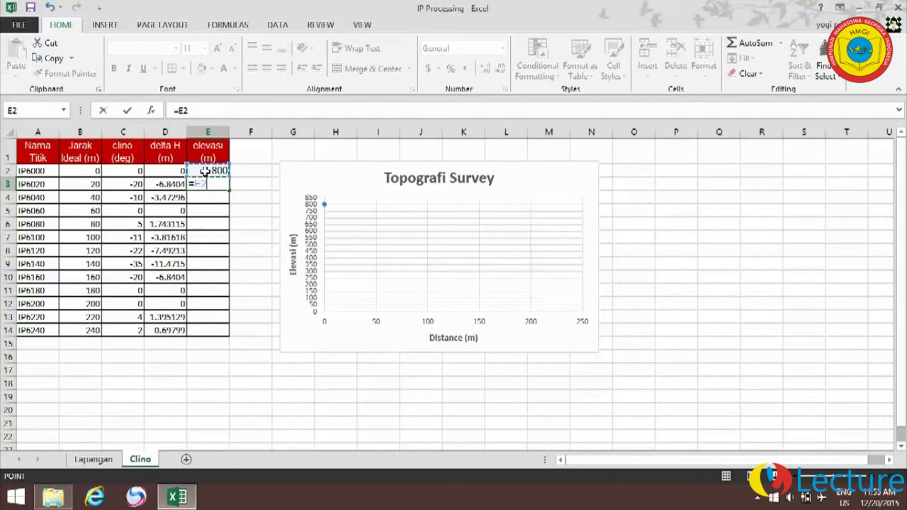
pyautogui.write('+')
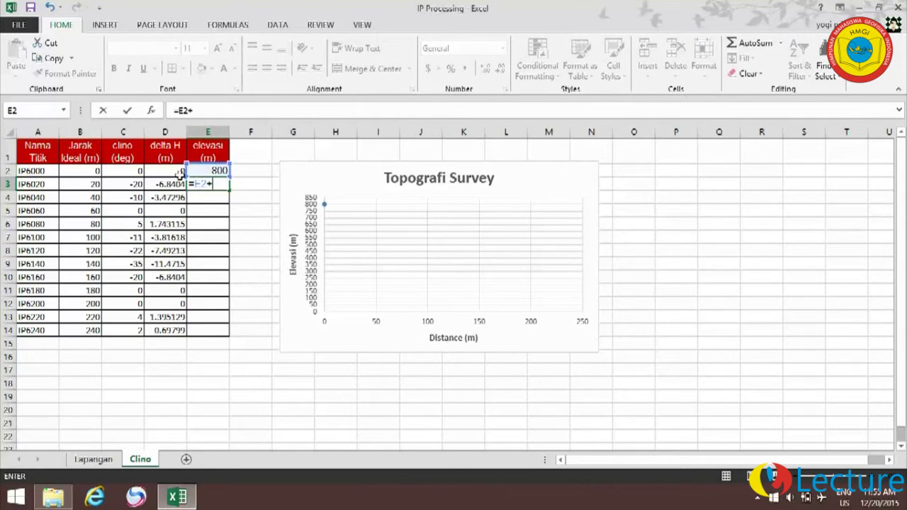
pyautogui.click(168, 183)
pyautogui.press('Return')
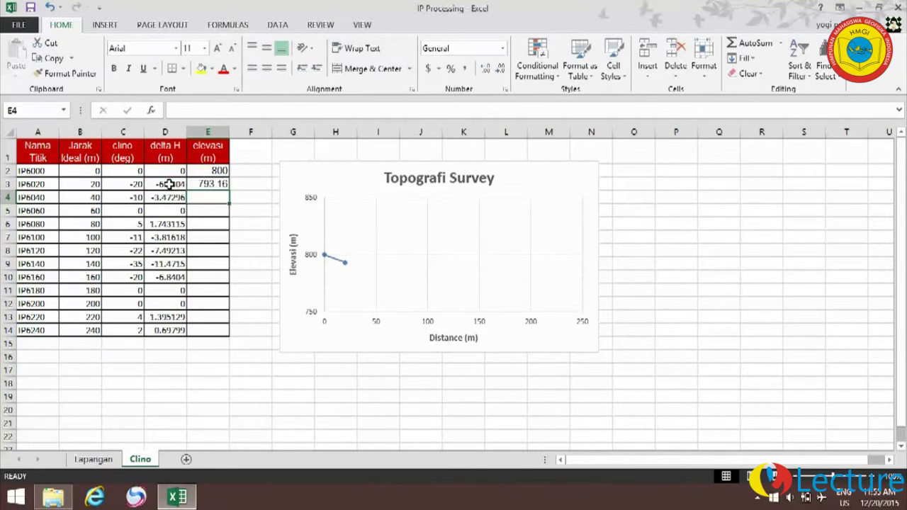
pyautogui.click(224, 184)
pyautogui.doubleClick(228, 189)
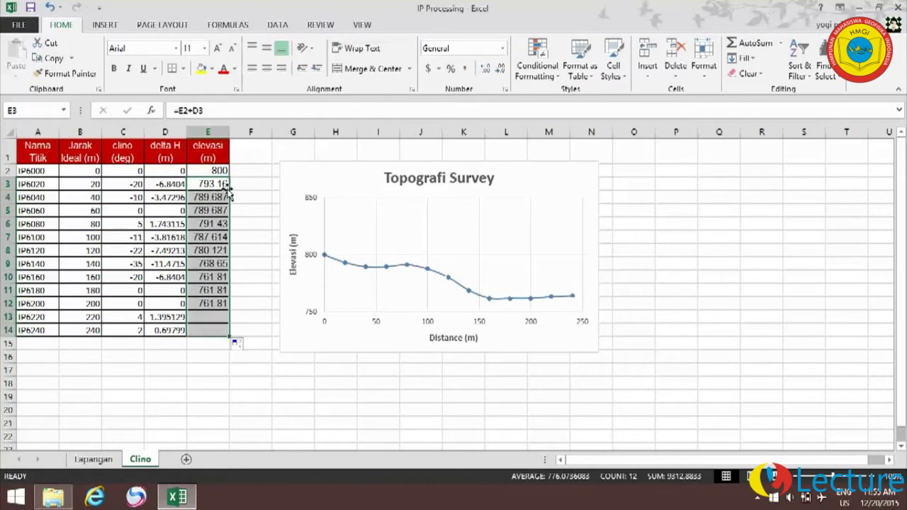
pyautogui.click(209, 392)
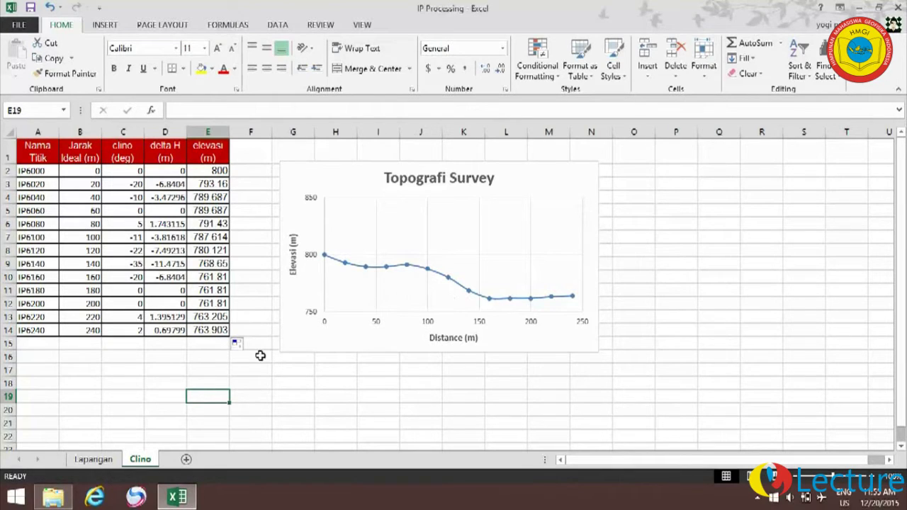
# Step: Add a new worksheet after Clino and name it Res2DINV
pyautogui.click(185, 459)
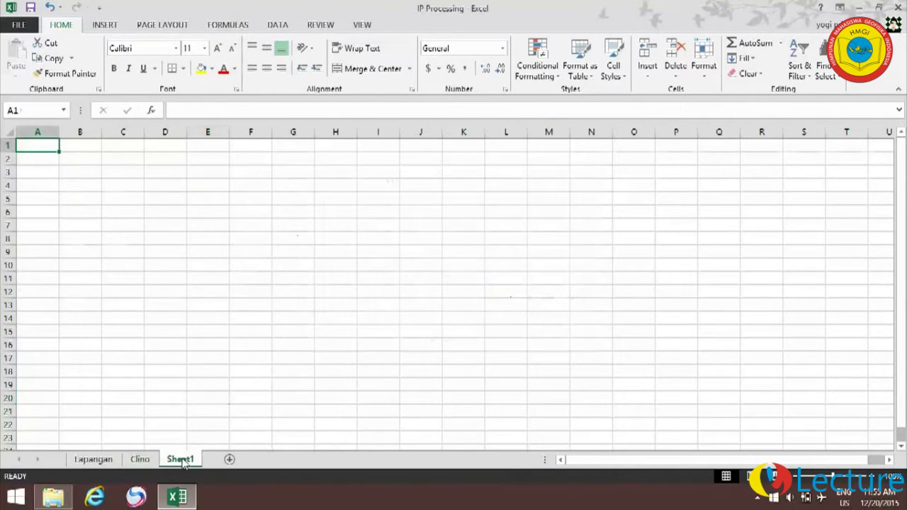
pyautogui.rightClick(183, 462)
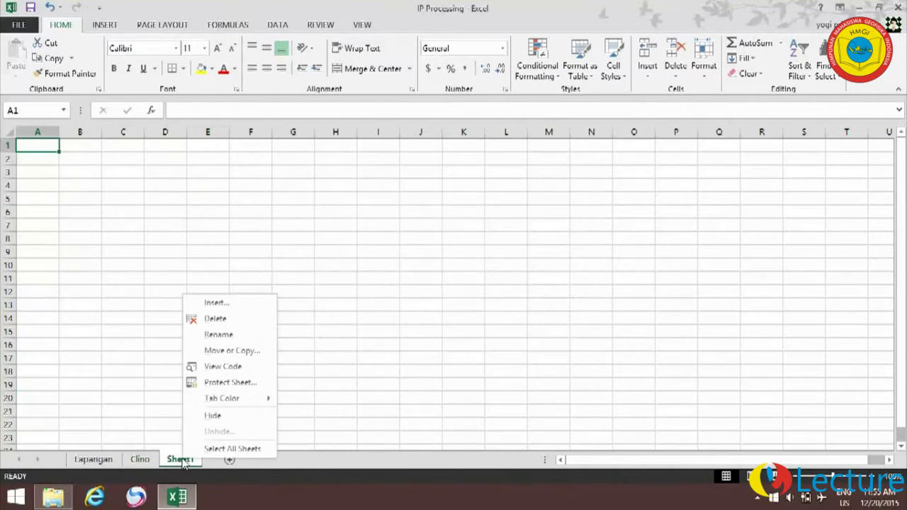
pyautogui.click(209, 340)
pyautogui.write('R')
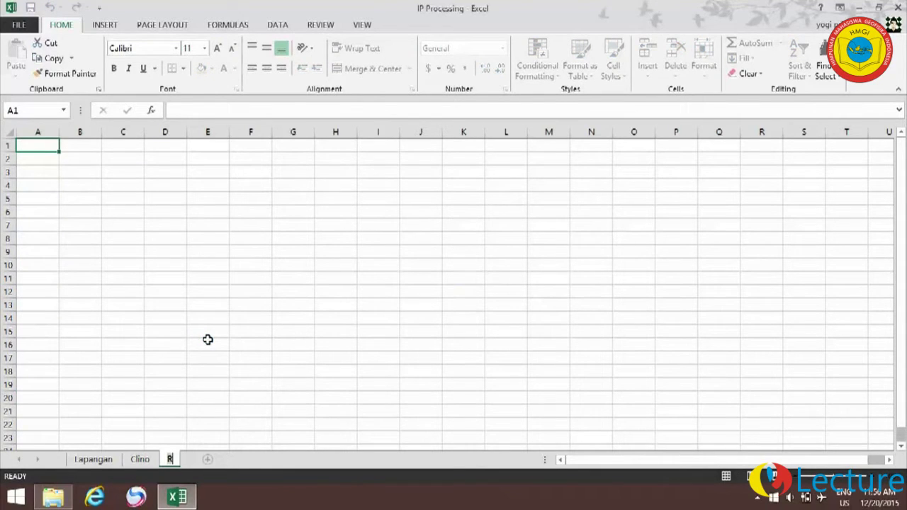
pyautogui.write('es2DI')
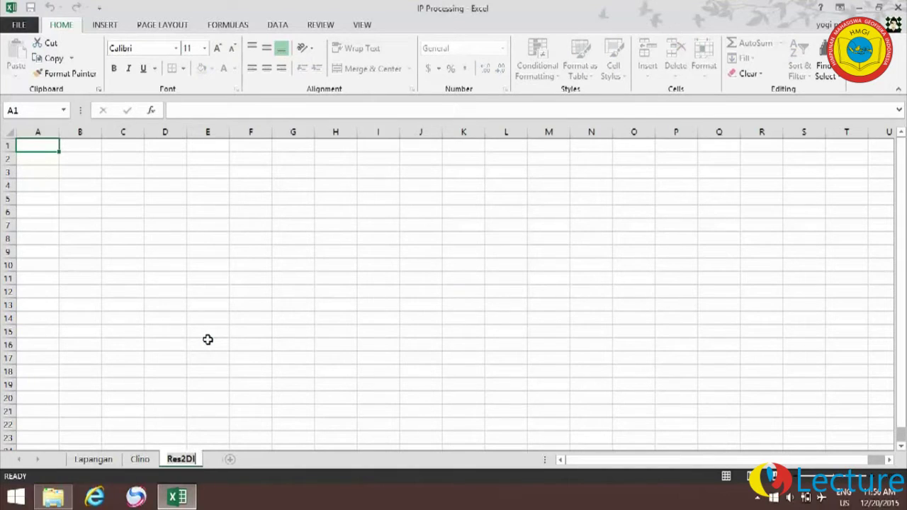
pyautogui.write('NV')
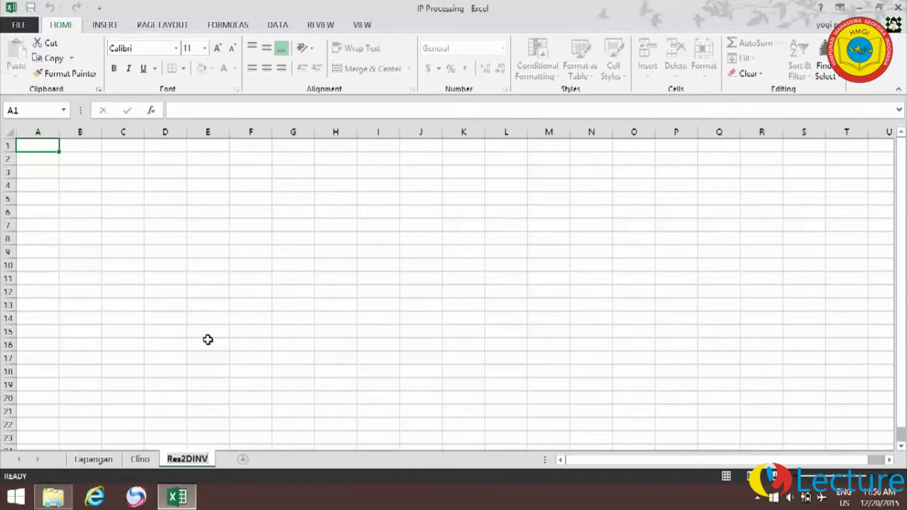
pyautogui.press('Return')
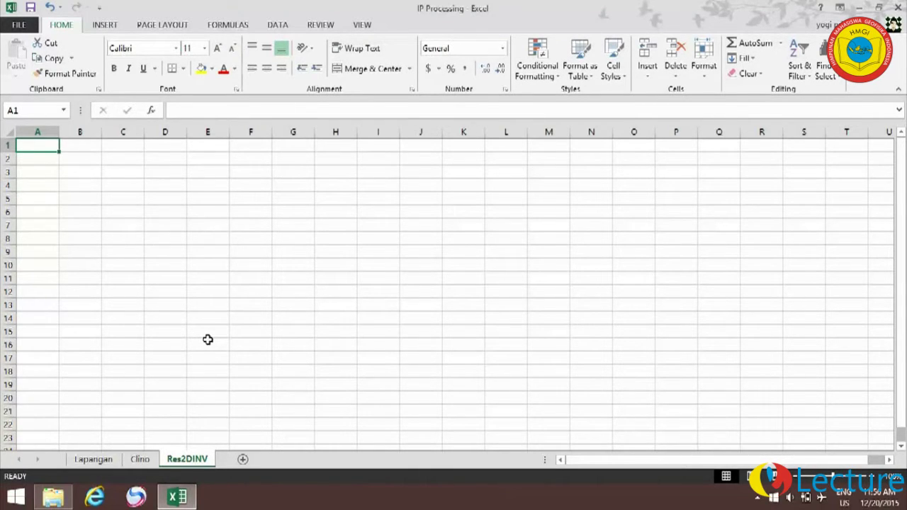
# Step: Enter the title IP Processing in A1, and check the electrode spacing a on the Lapangan sheet
pyautogui.write('IP Process')
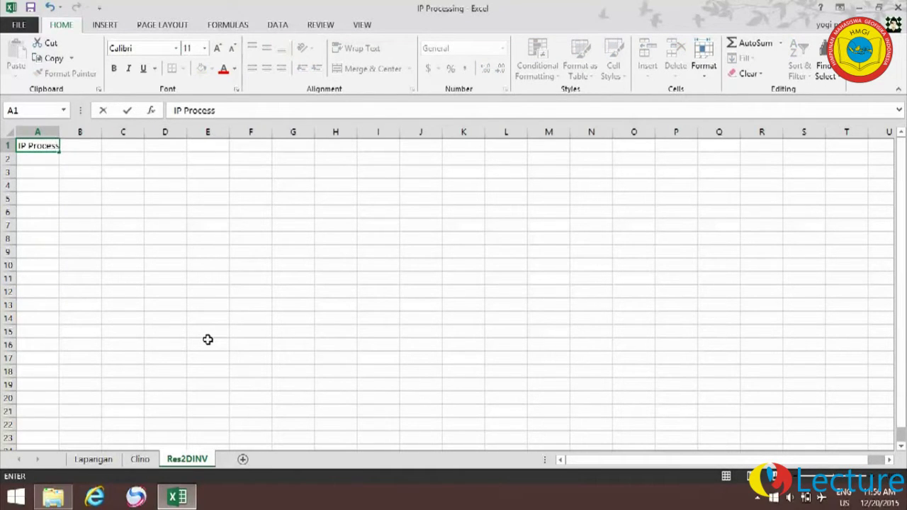
pyautogui.press('Return')
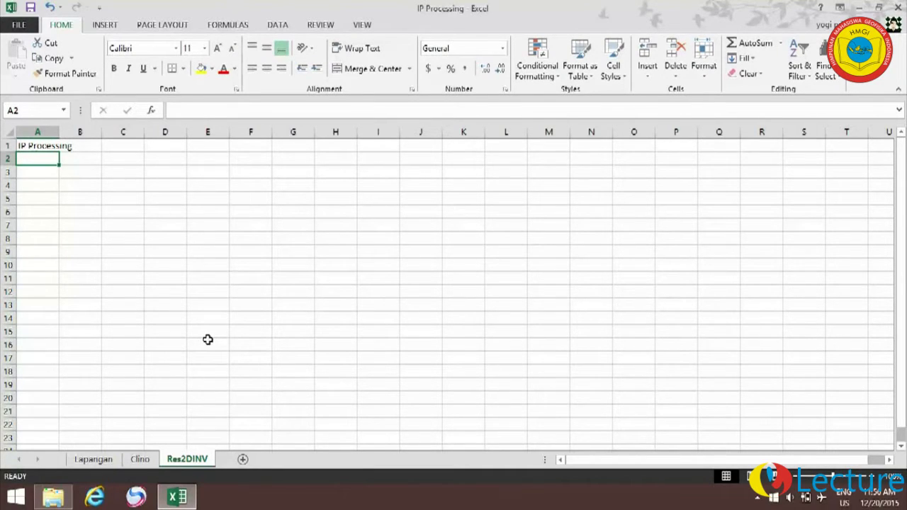
pyautogui.click(100, 460)
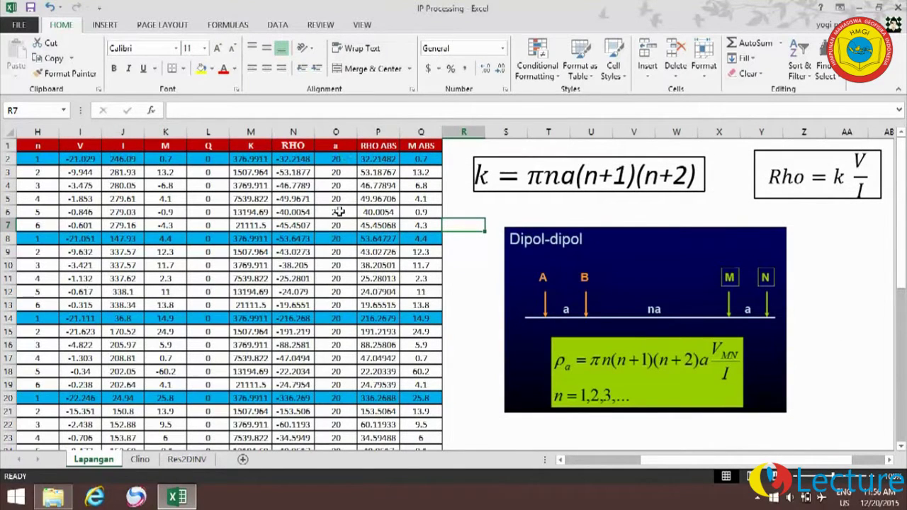
# Step: Return to the Res2DINV sheet and rename it 20
pyautogui.click(197, 464)
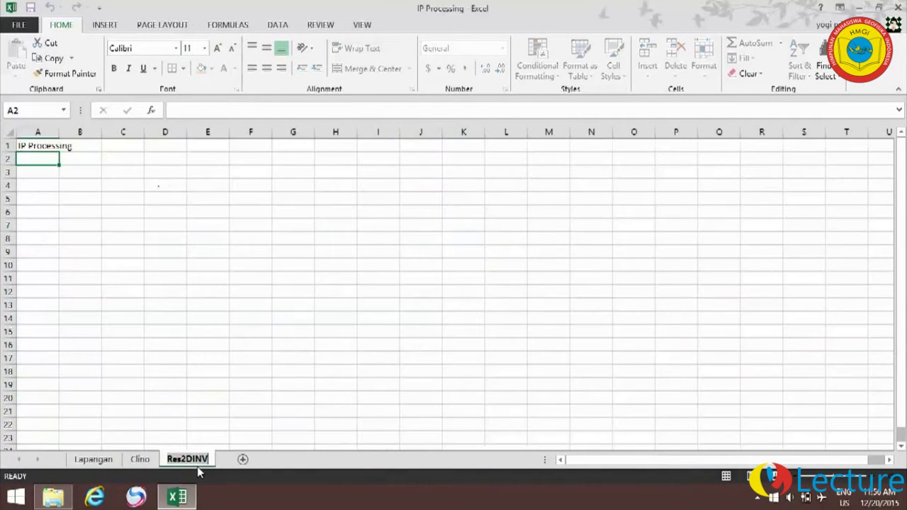
pyautogui.doubleClick(197, 466)
pyautogui.write('20')
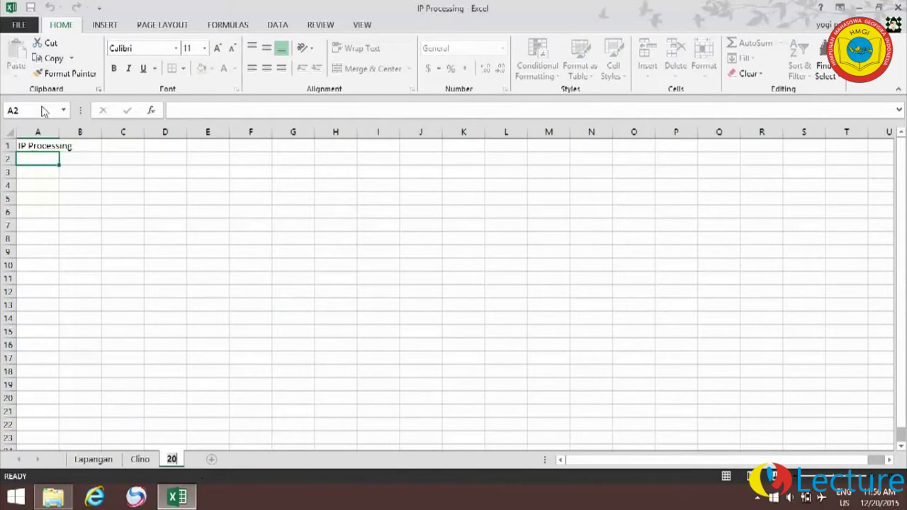
# Step: Enter the electrode spacing 20 in A2 and the value 3 in A3
pyautogui.click(28, 163)
pyautogui.write('20')
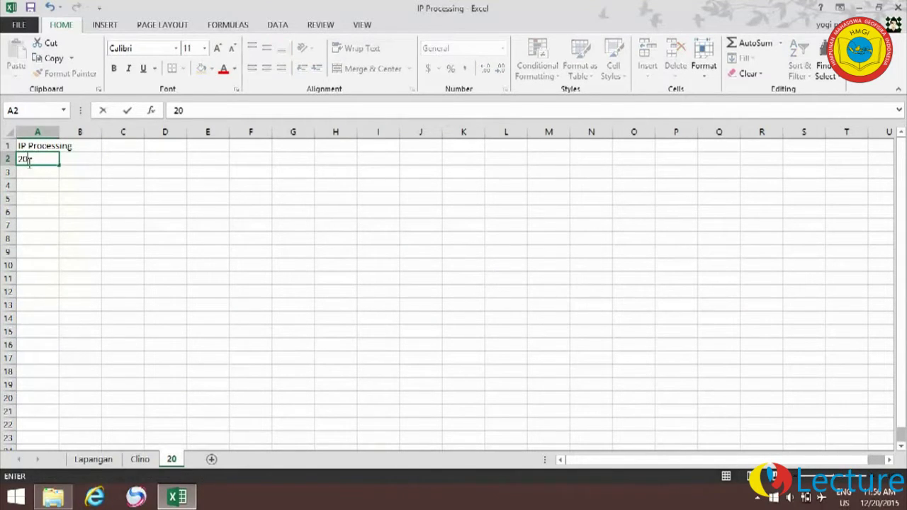
pyautogui.press('Return')
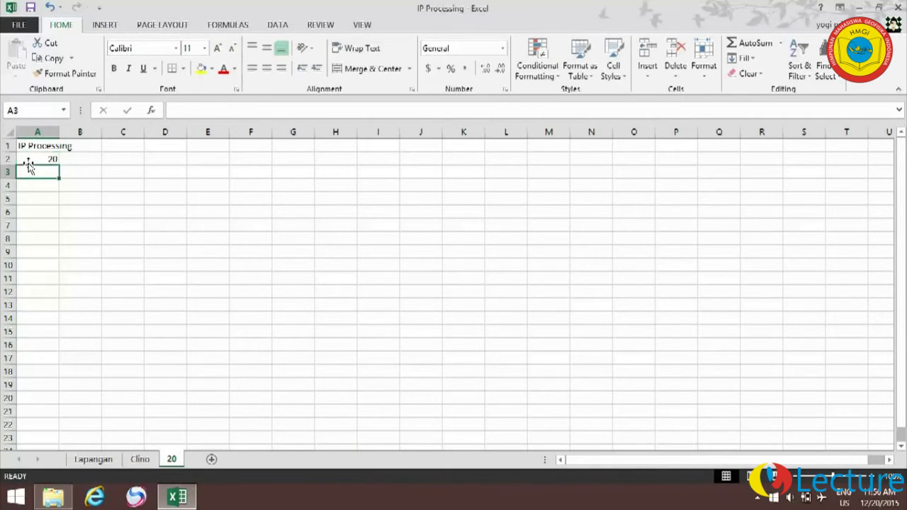
pyautogui.write('3')
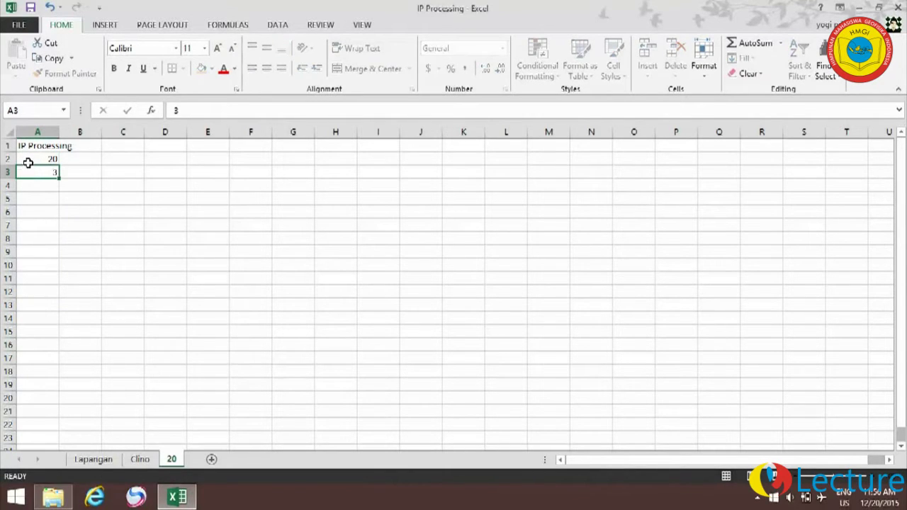
pyautogui.press('Return')
# Step: Select all n values on the Lapangan sheet from H2 down to H46 to count the data points
pyautogui.click(92, 459)
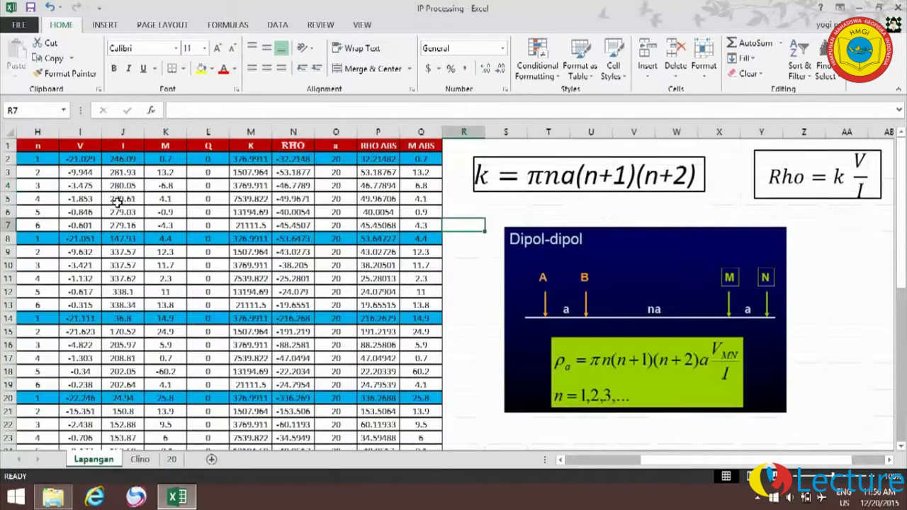
pyautogui.click(33, 158)
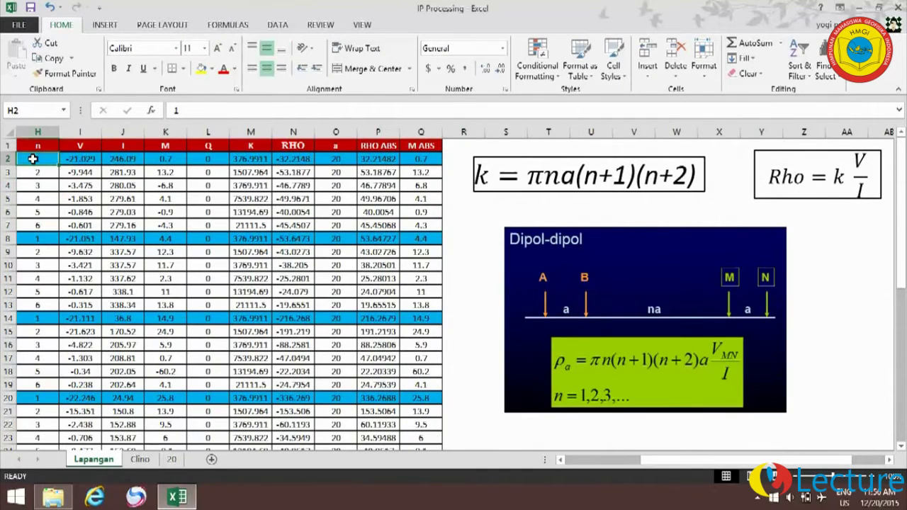
pyautogui.hotkey('ctrl', 'shift', 'Down')
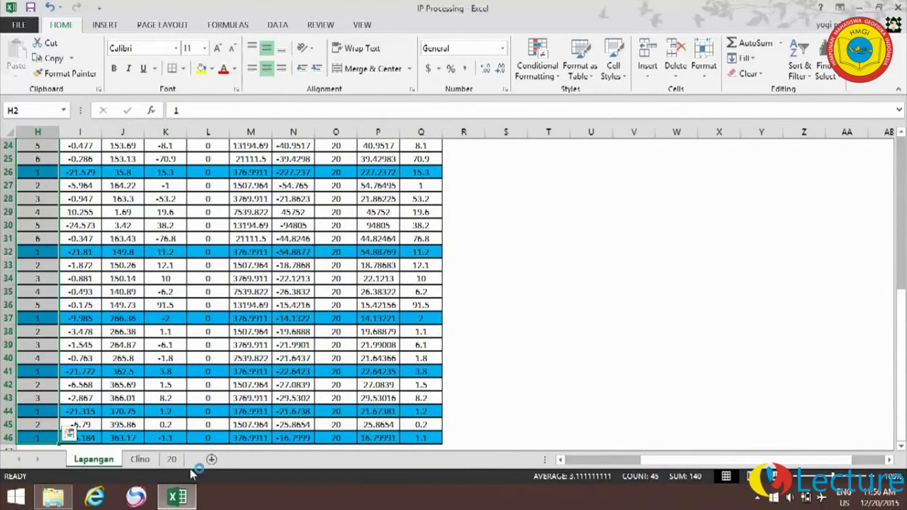
# Step: Return to sheet 20 and enter the data count 45 in A4, then 1 in both A5 and A6
pyautogui.click(171, 459)
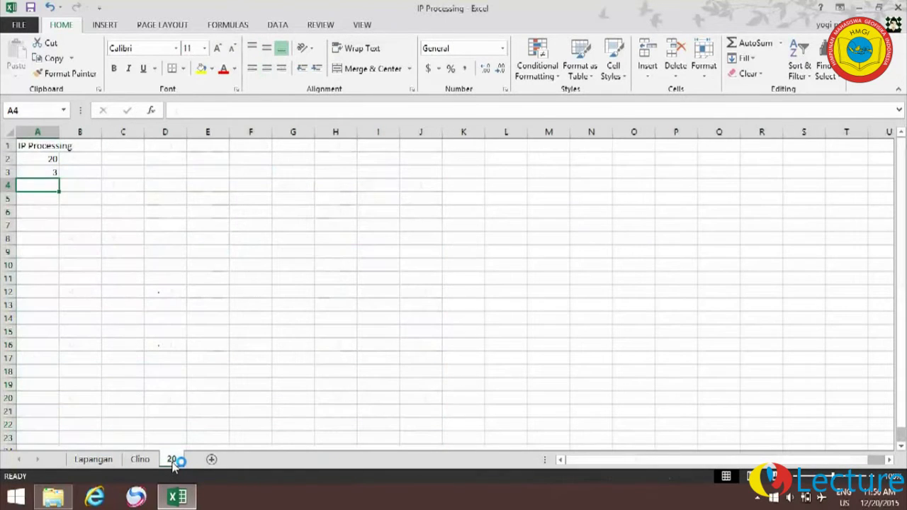
pyautogui.write('45')
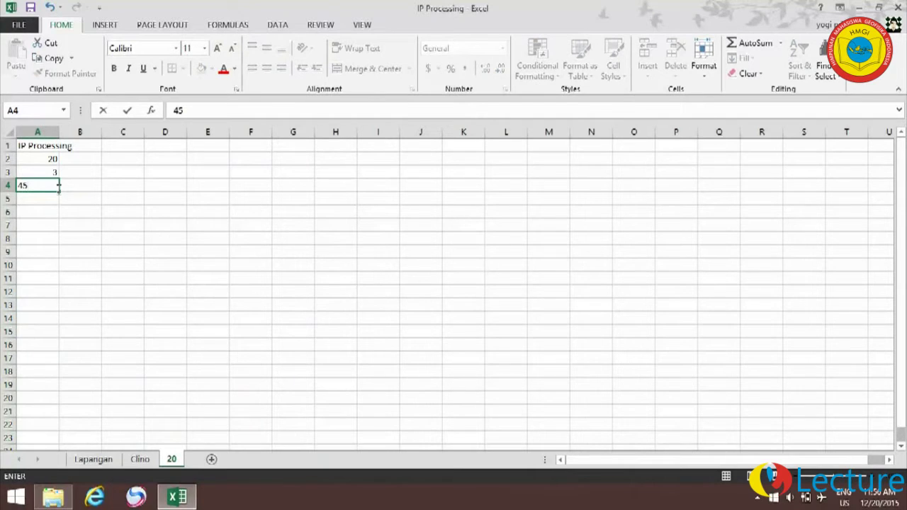
pyautogui.press('Return')
pyautogui.write('1')
pyautogui.press('Return')
pyautogui.write('1')
pyautogui.press('Return')
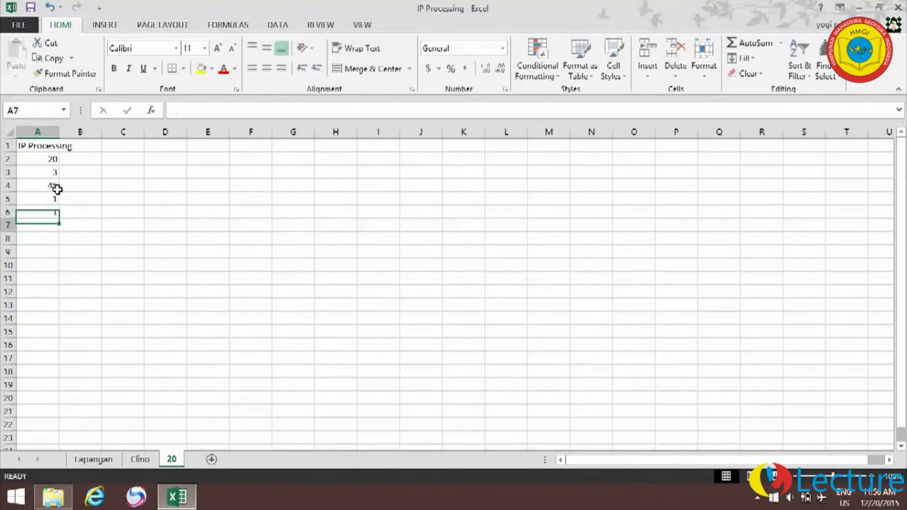
# Step: Enter the IP header lines on sheet 20: Chargeability in A7, msec in A8 and 0.1,1.0 in A9
pyautogui.write('Ch')
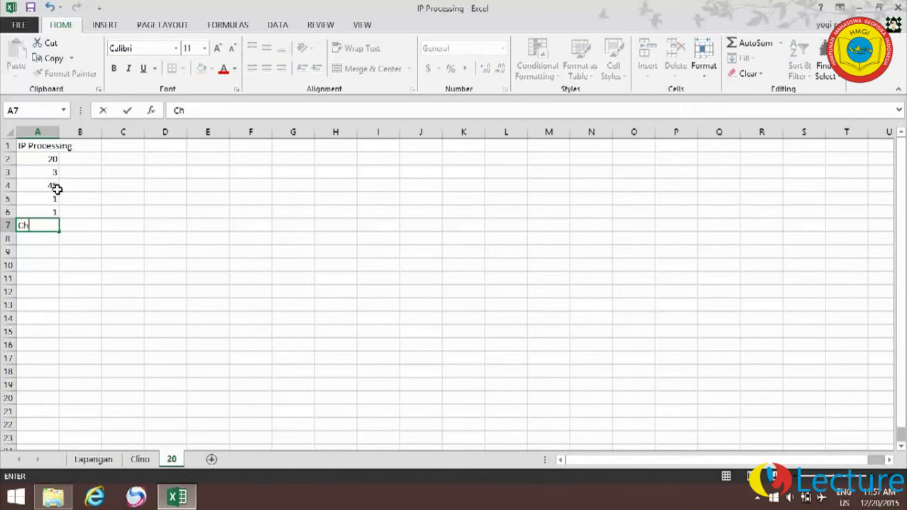
pyautogui.write('argeability')
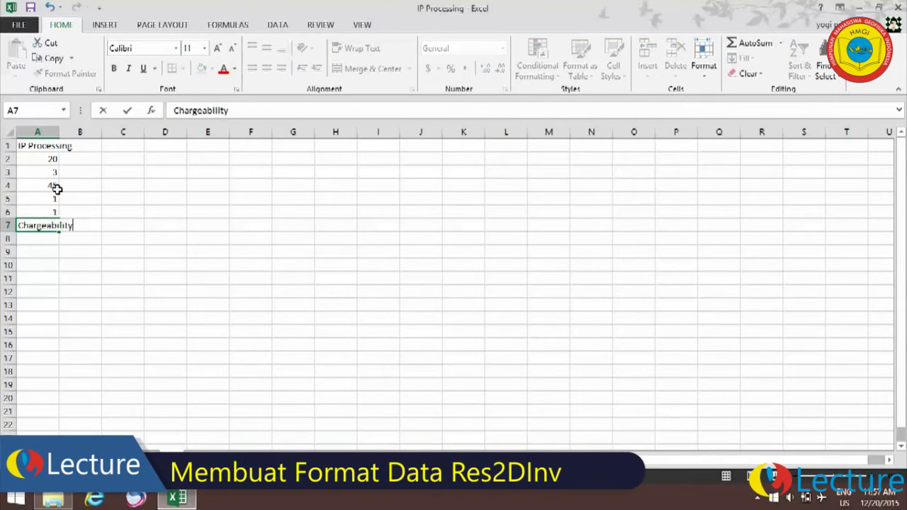
pyautogui.press('Return')
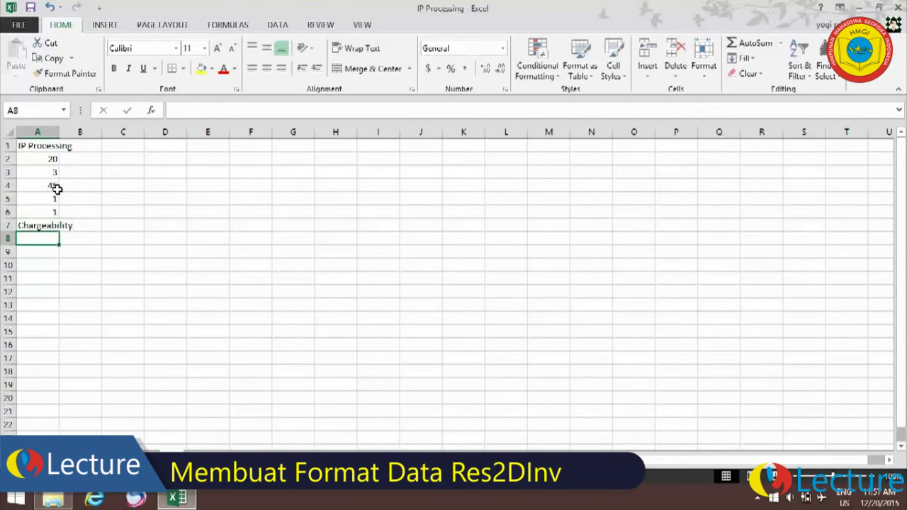
pyautogui.write('msec')
pyautogui.press('Return')
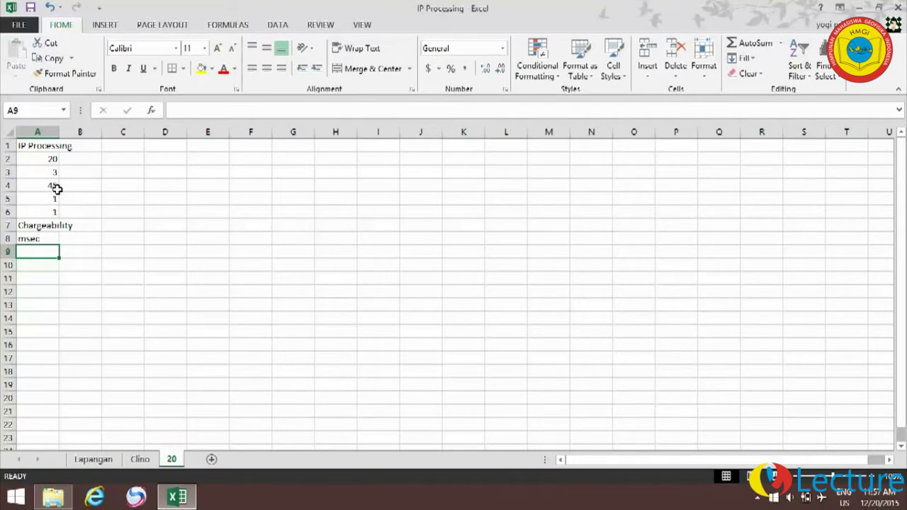
pyautogui.write('0')
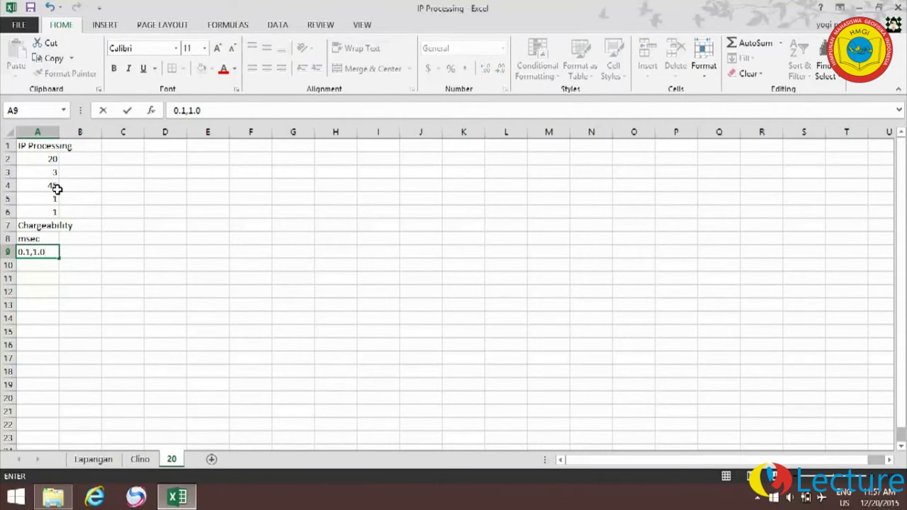
pyautogui.write('.1,1.0')
pyautogui.press('Return')
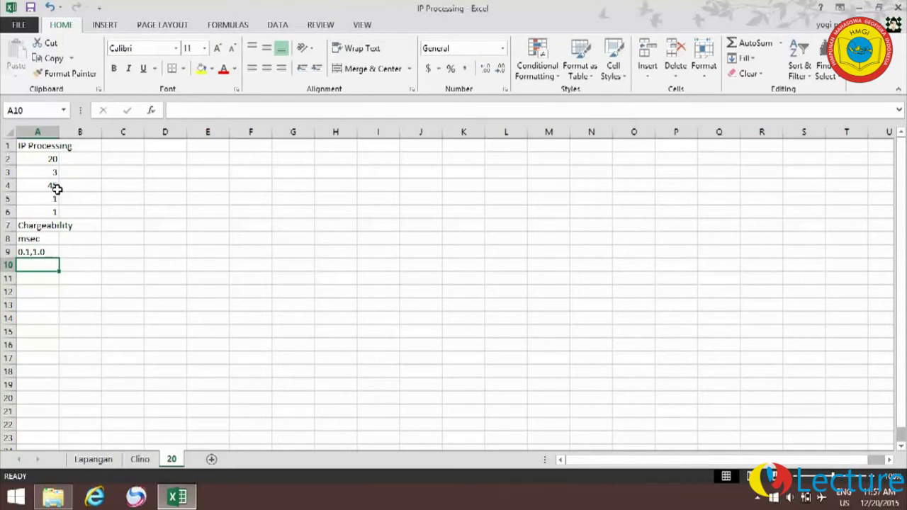
# Step: Copy all X mid values from G2 down to G46 on the Lapangan sheet
pyautogui.click(94, 459)
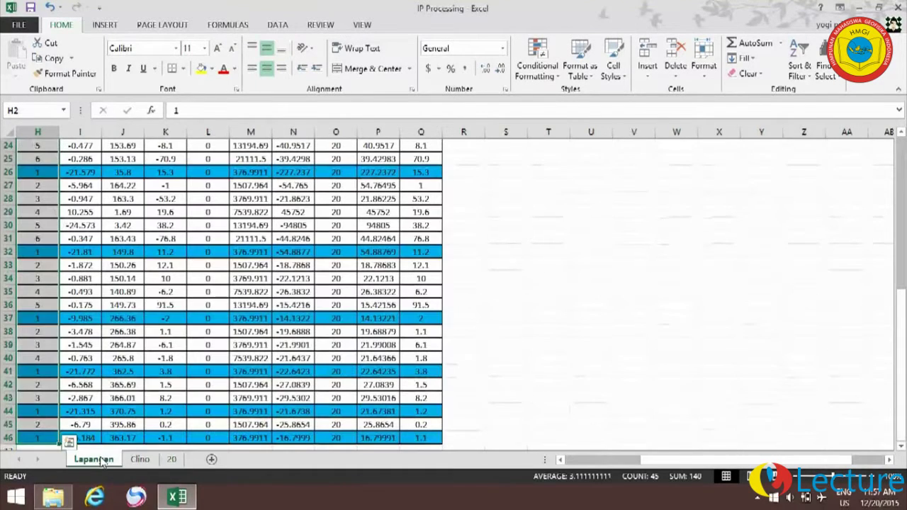
pyautogui.moveTo(900, 317); pyautogui.dragTo(898, 158)
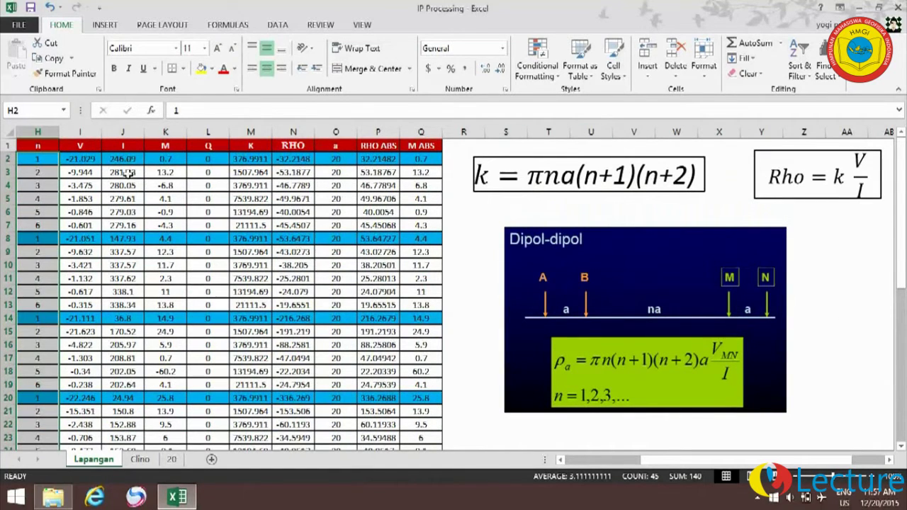
pyautogui.moveTo(652, 462); pyautogui.dragTo(564, 461)
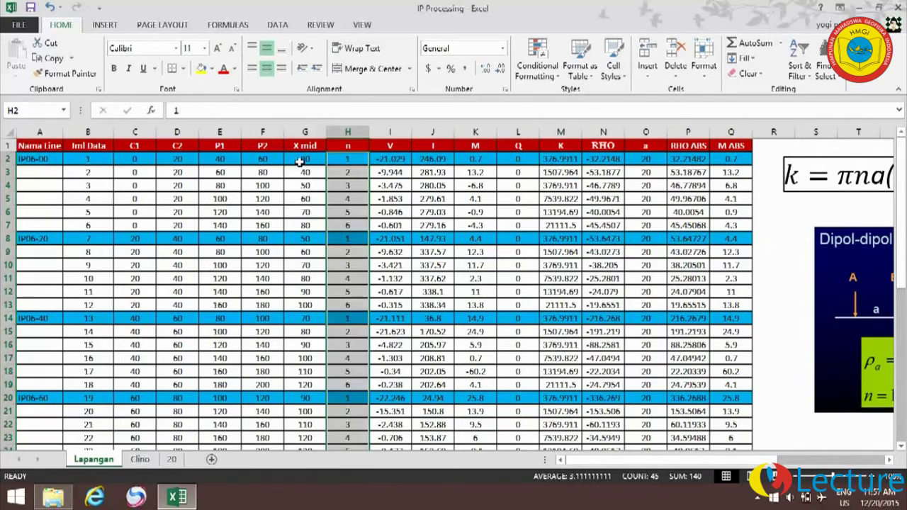
pyautogui.click(300, 158)
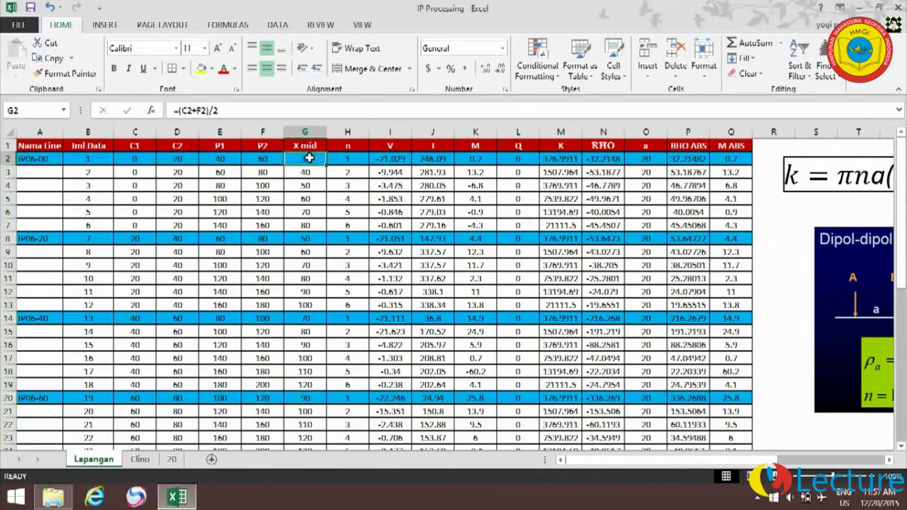
pyautogui.moveTo(309, 158); pyautogui.dragTo(312, 446)
pyautogui.hotkey('ctrl', 'c')
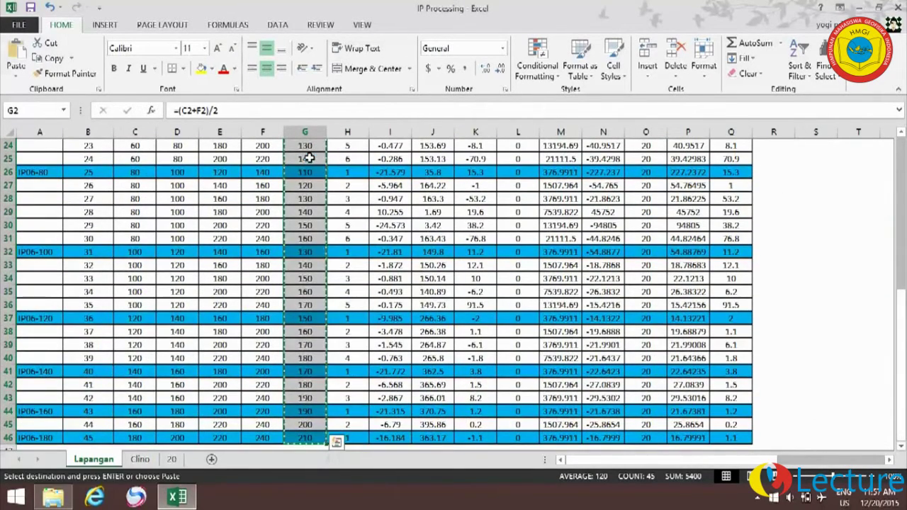
# Step: Paste the copied X mid data into sheet 20 from A10 down as plain values
pyautogui.click(171, 459)
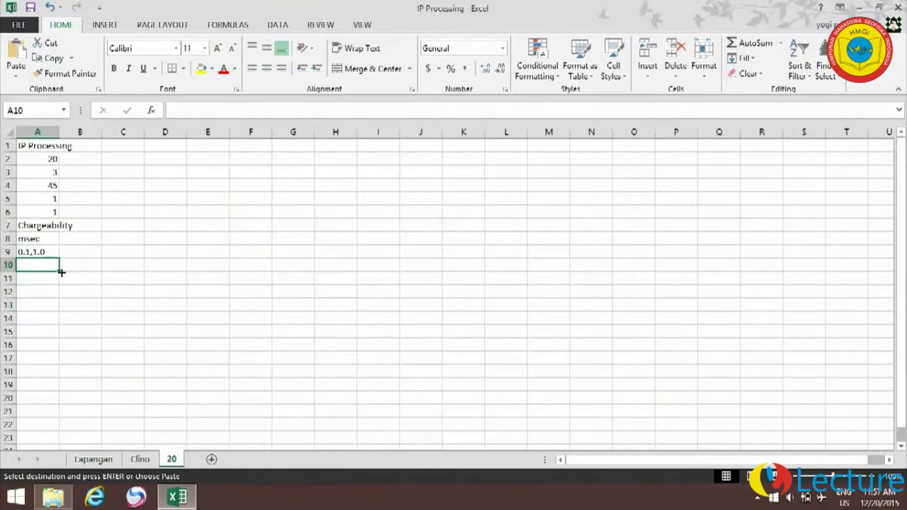
pyautogui.hotkey('ctrl', 'v')
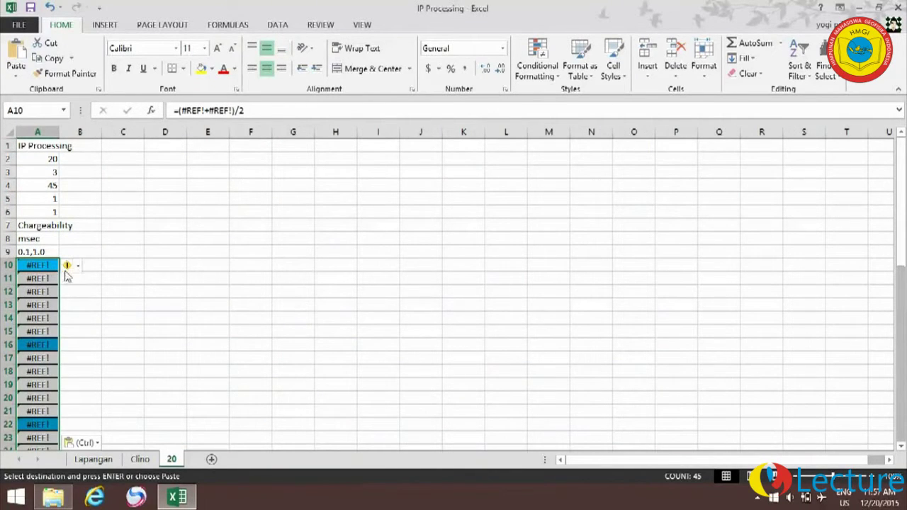
pyautogui.click(96, 443)
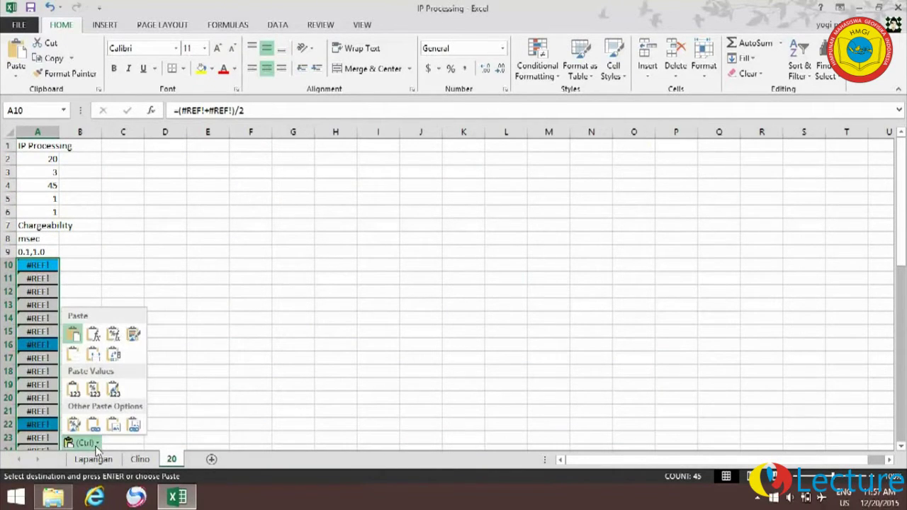
pyautogui.click(75, 388)
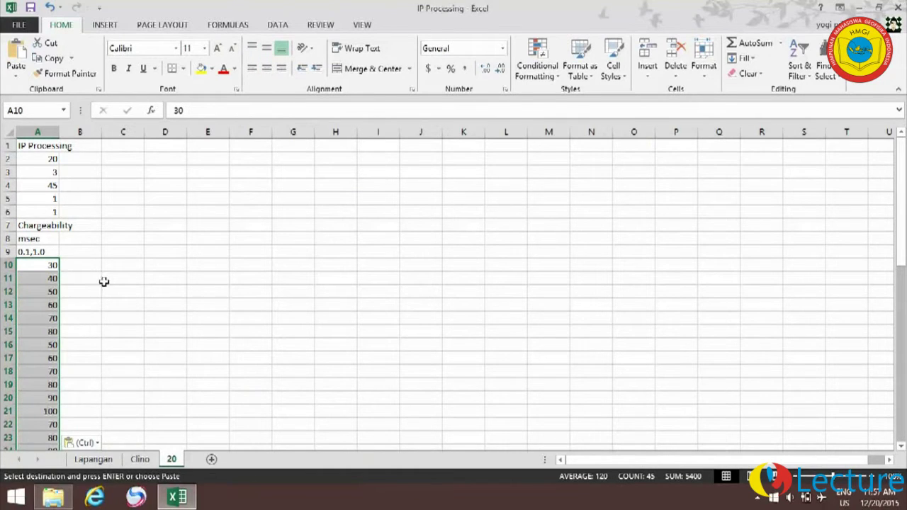
# Step: Make B10 the destination on sheet 20 and copy the electrode spacing values a in O2:O46 from the Lapangan sheet
pyautogui.click(86, 269)
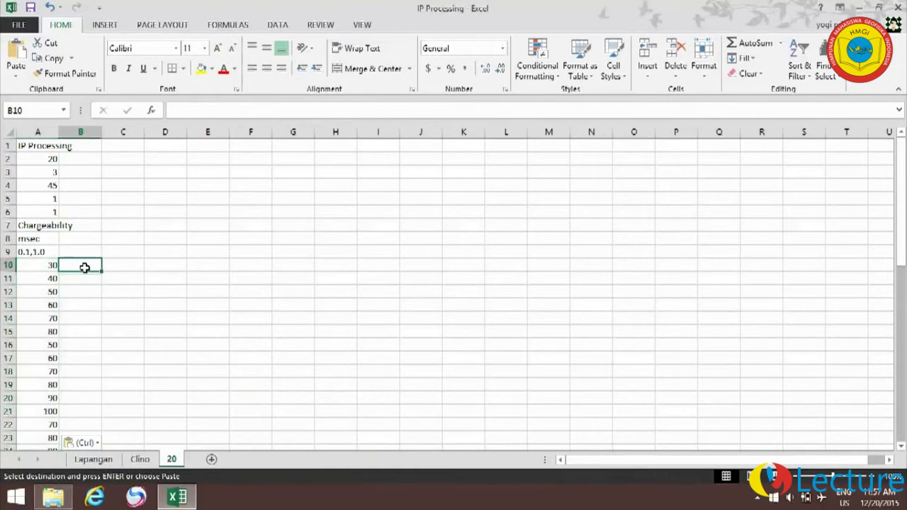
pyautogui.click(105, 461)
pyautogui.moveTo(900, 296); pyautogui.dragTo(900, 276)
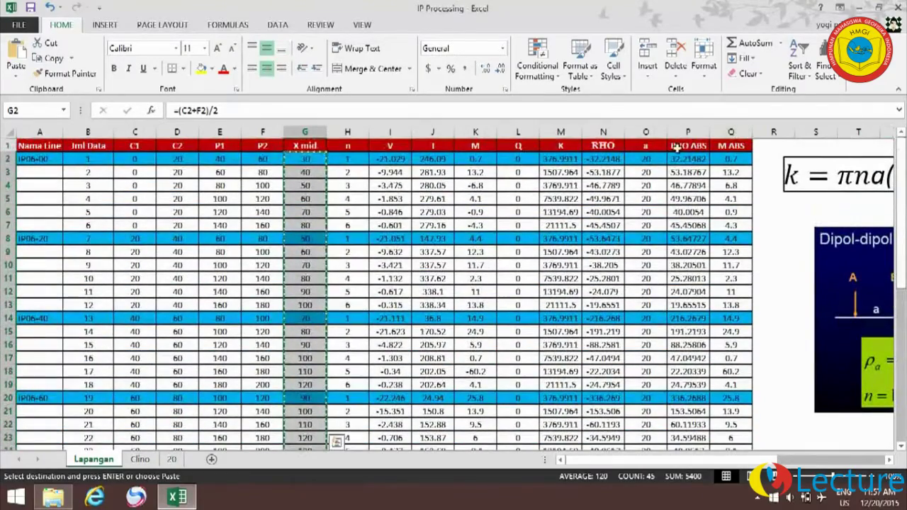
pyautogui.click(646, 161)
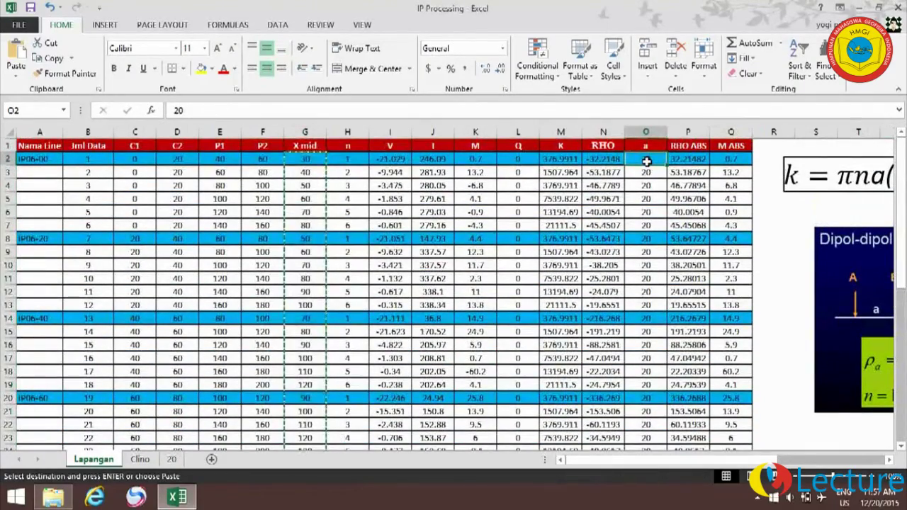
pyautogui.hotkey('ctrl', 'shift', 'Down')
pyautogui.hotkey('ctrl', 'c')
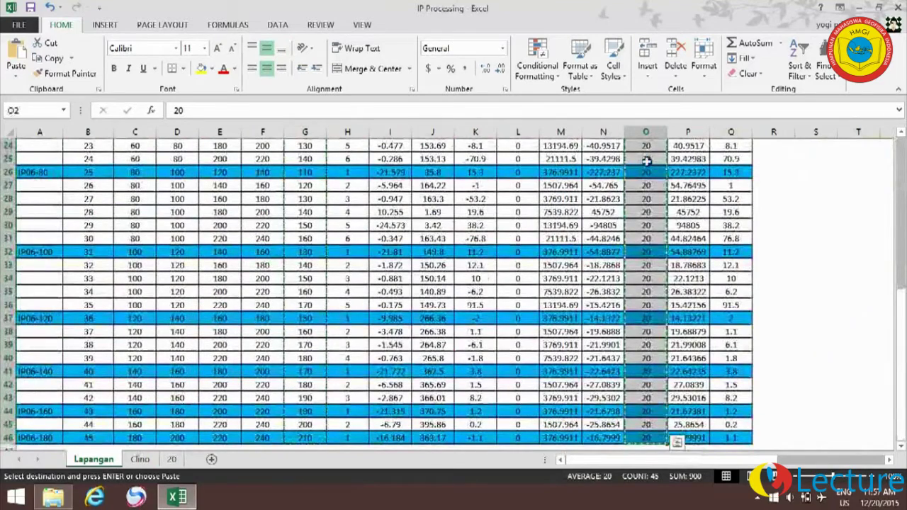
# Step: Paste the copied spacing values into sheet 20 from B10 down as plain values
pyautogui.click(172, 459)
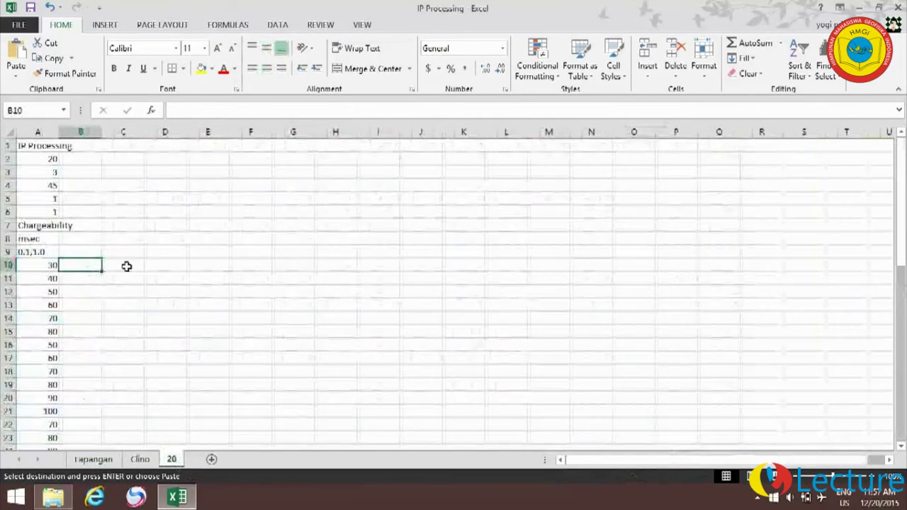
pyautogui.hotkey('ctrl', 'v')
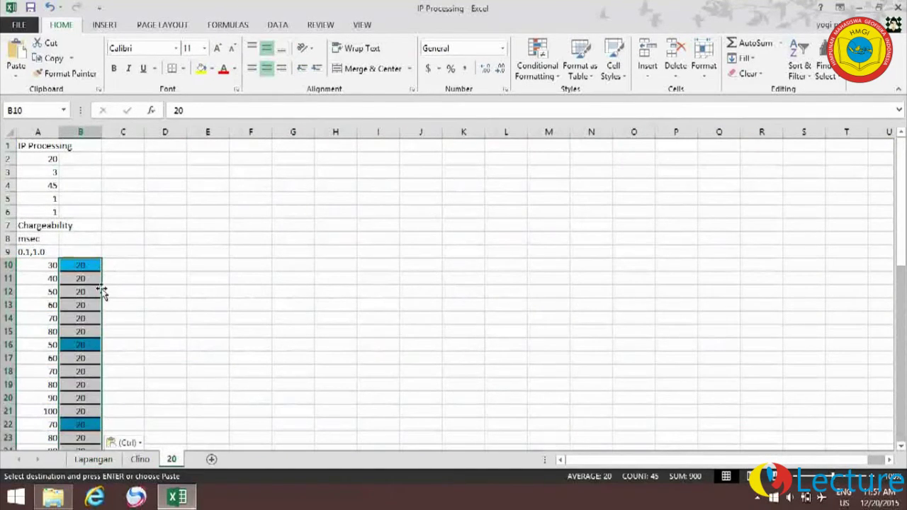
pyautogui.click(131, 442)
pyautogui.click(117, 389)
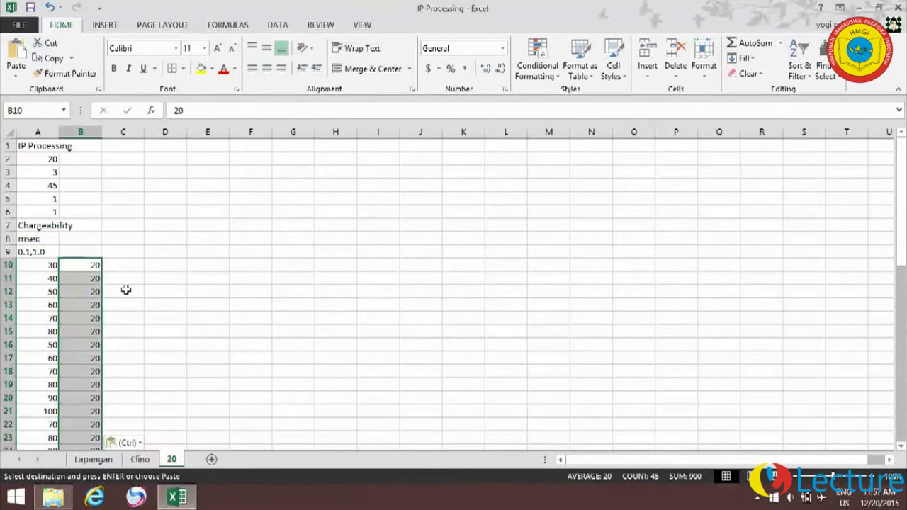
# Step: Copy all n values from H2 down to H46 on the Lapangan sheet
pyautogui.click(87, 460)
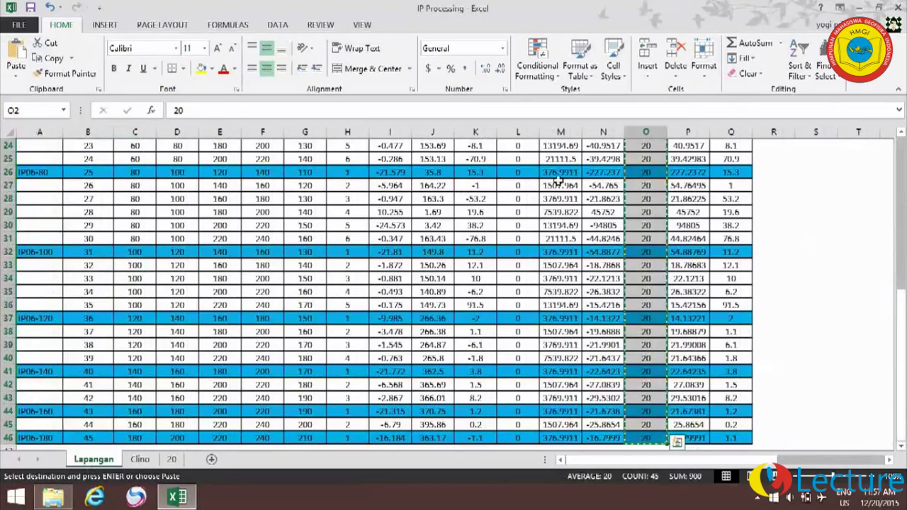
pyautogui.scroll(8, 891, 253)
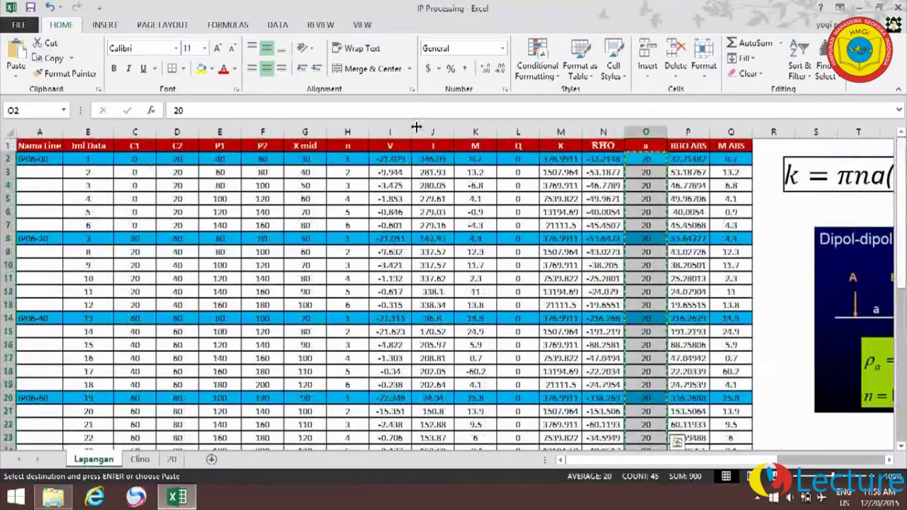
pyautogui.moveTo(347, 159)
pyautogui.mouseDown()
pyautogui.moveTo(347, 446)
pyautogui.moveTo(347, 157)
pyautogui.mouseUp()
pyautogui.hotkey('ctrl', 'c')
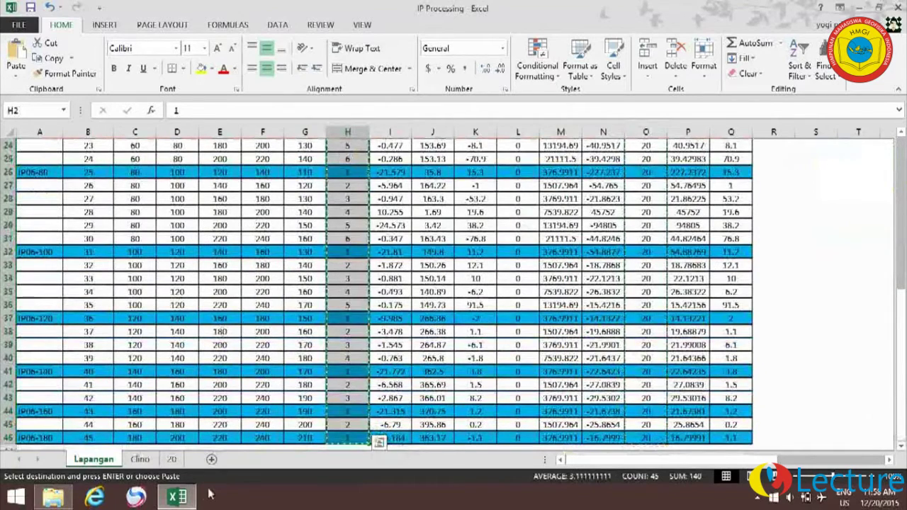
# Step: Paste the copied n data into sheet 20 from C10 down as plain values
pyautogui.click(172, 459)
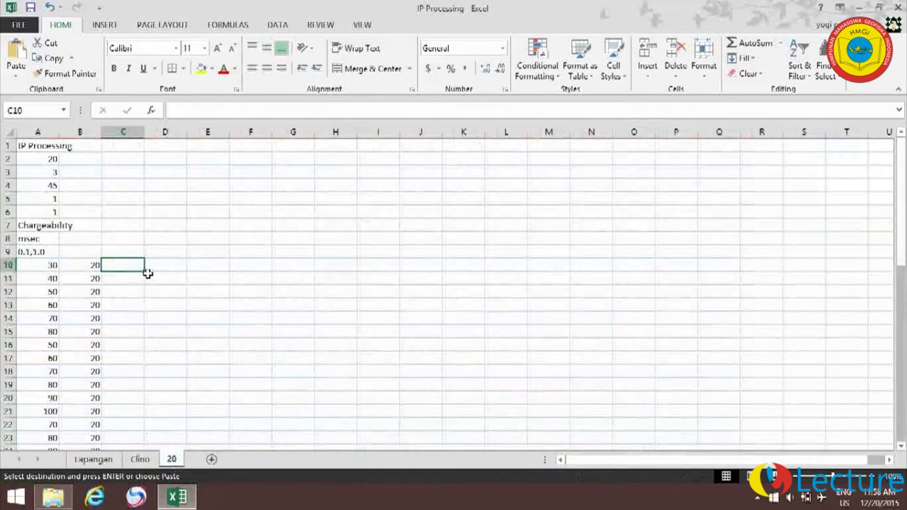
pyautogui.hotkey('ctrl', 'v')
pyautogui.click(167, 443)
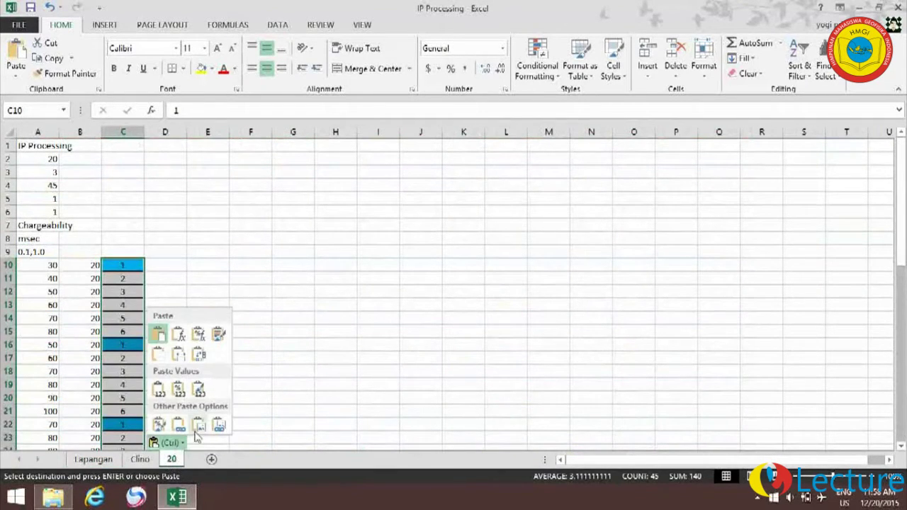
pyautogui.click(164, 388)
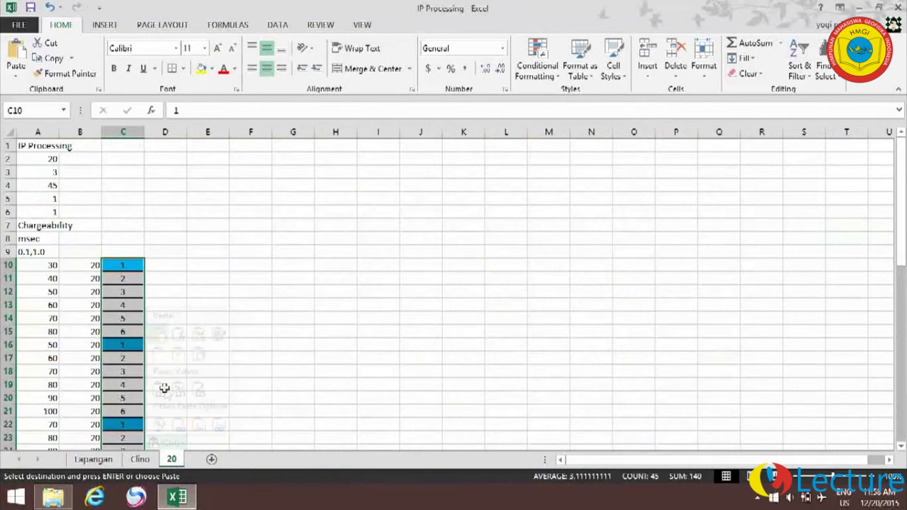
# Step: Make D10 the destination on sheet 20 and copy the RHO ABS values in P2:P46 from the Lapangan sheet
pyautogui.click(158, 267)
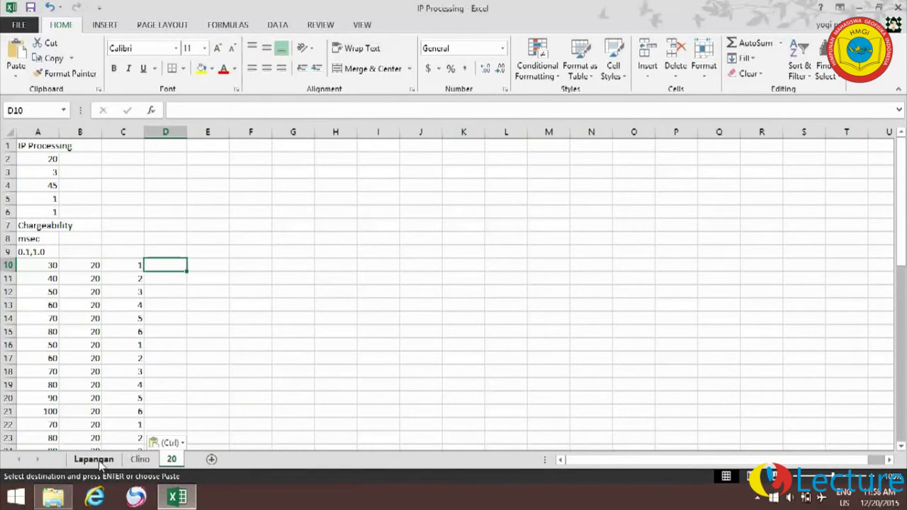
pyautogui.click(94, 459)
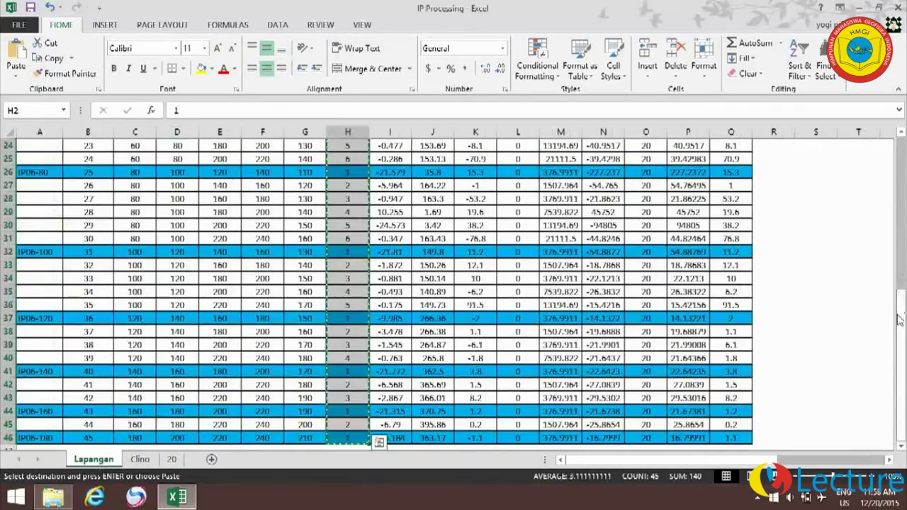
pyautogui.scroll(8, 899, 319)
pyautogui.click(682, 159)
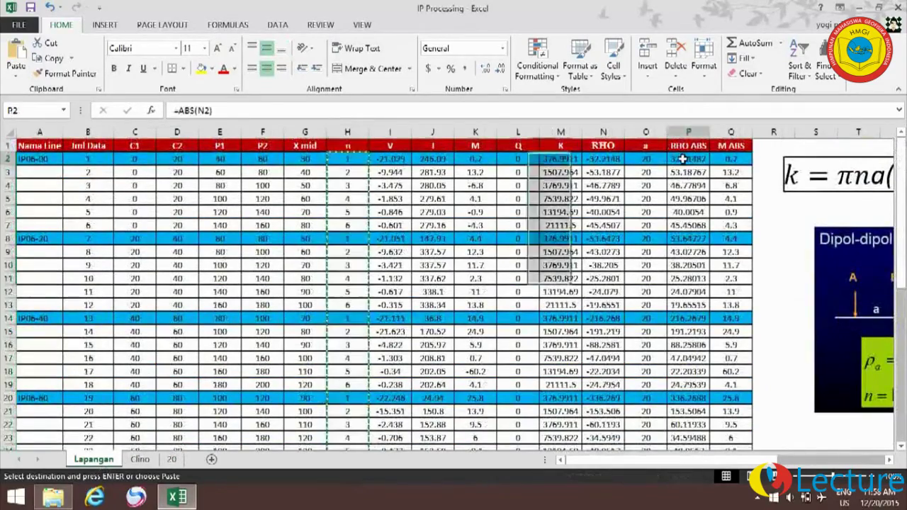
pyautogui.hotkey('ctrl', 'shift', 'Down')
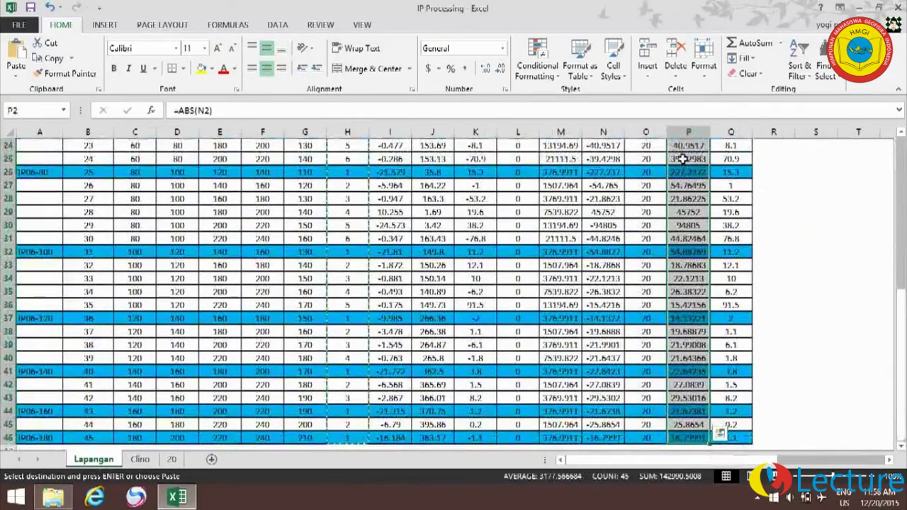
pyautogui.hotkey('ctrl', 'c')
# Step: Paste the copied absolute resistivity data into sheet 20 from D10 down as plain values
pyautogui.click(171, 459)
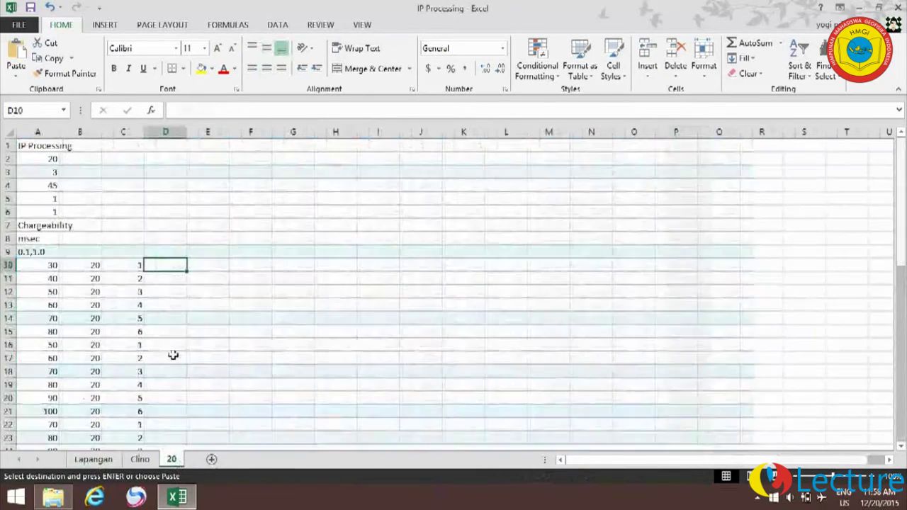
pyautogui.hotkey('ctrl', 'v')
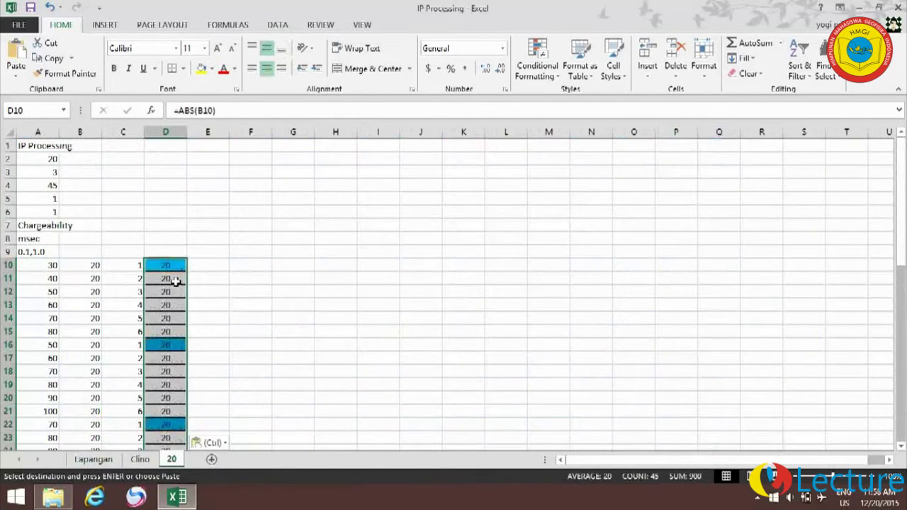
pyautogui.click(205, 442)
pyautogui.click(202, 388)
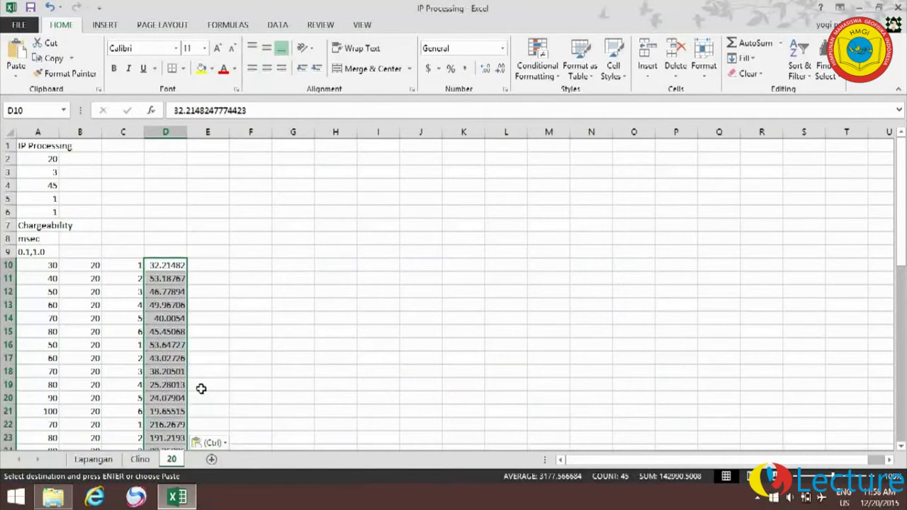
# Step: Make E10 the destination on sheet 20 and copy the M ABS values in Q2:Q46 from the Lapangan sheet
pyautogui.click(213, 267)
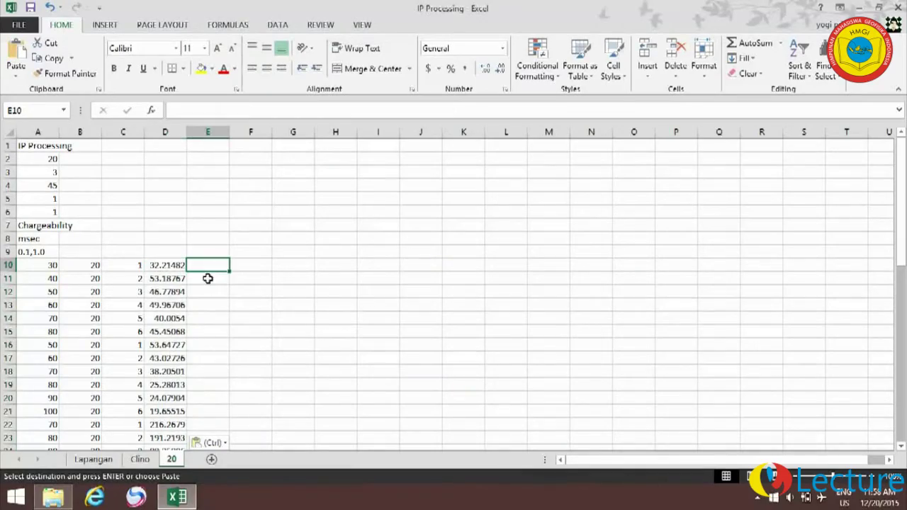
pyautogui.click(93, 459)
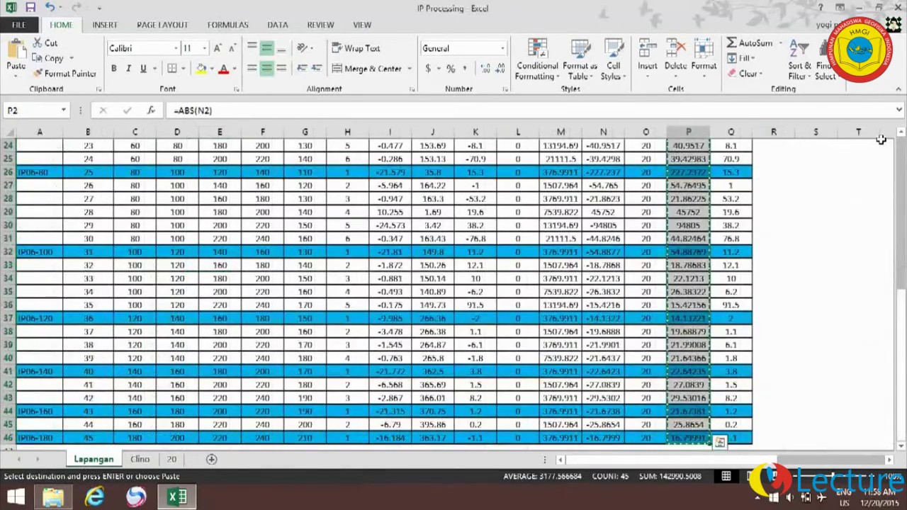
pyautogui.press('Right')
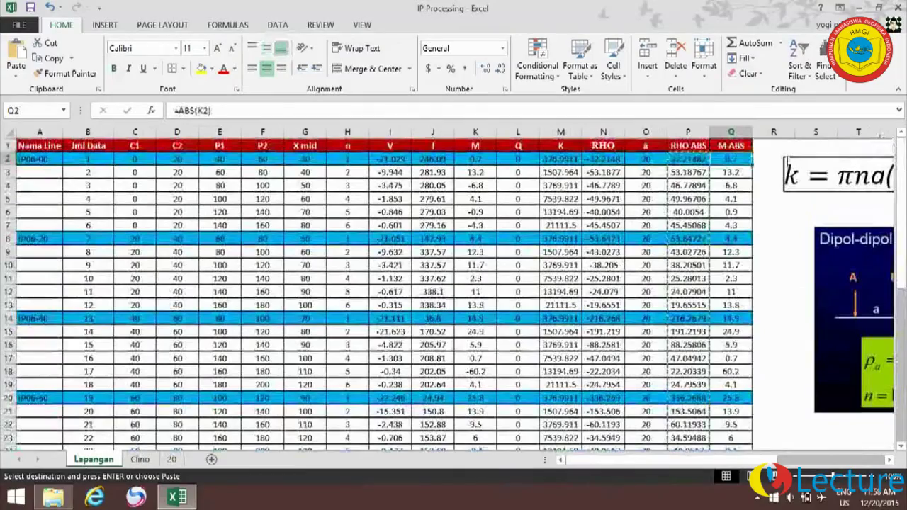
pyautogui.hotkey('ctrl', 'shift', 'Down')
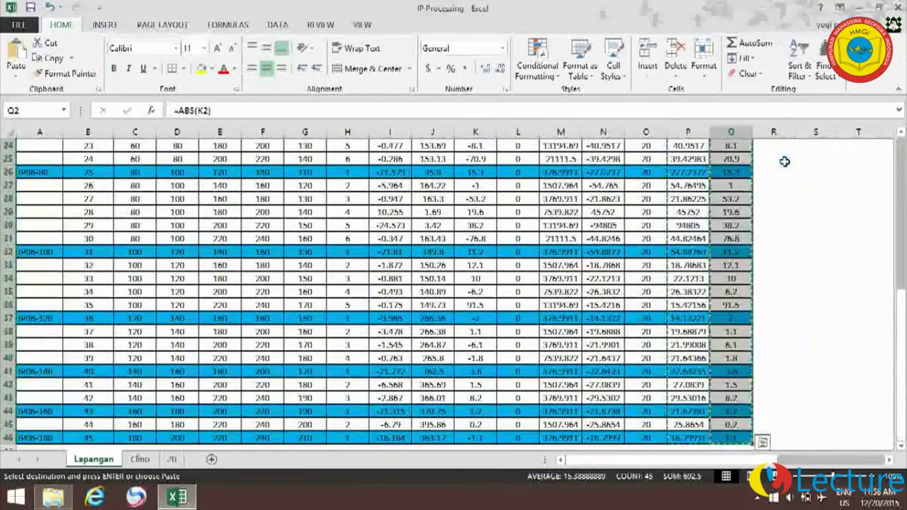
# Step: Paste the copied absolute M data into sheet 20 from E10 down as plain values
pyautogui.click(172, 459)
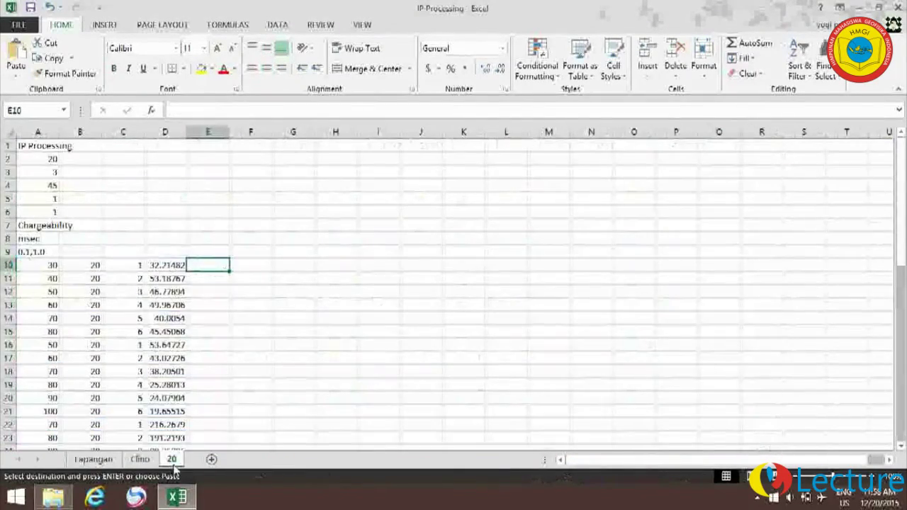
pyautogui.hotkey('ctrl', 'v')
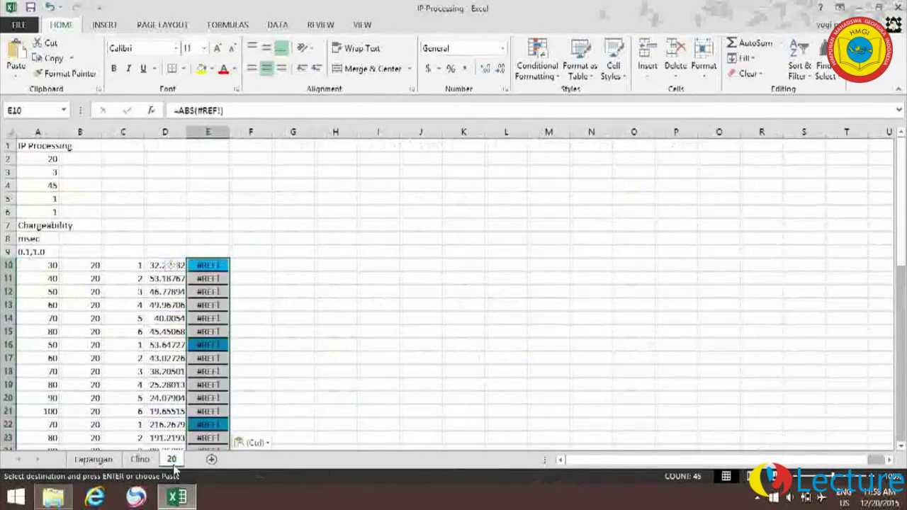
pyautogui.click(270, 444)
pyautogui.click(243, 389)
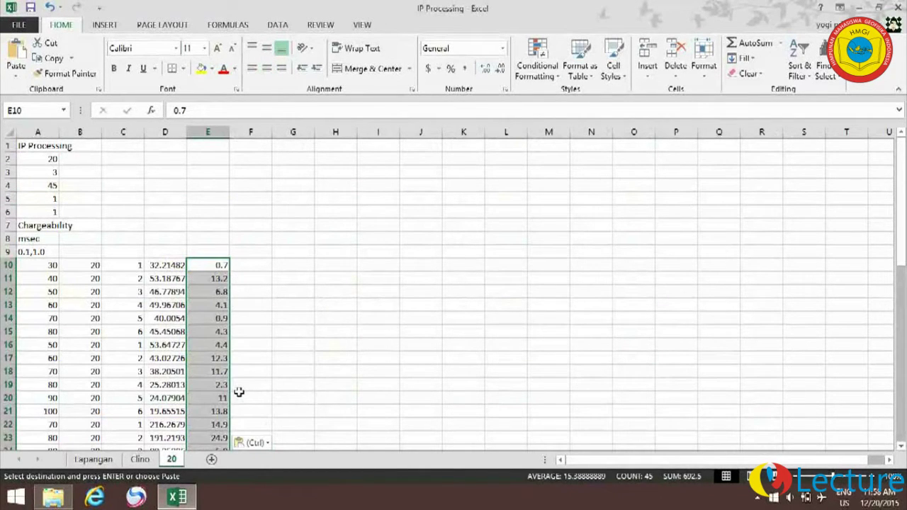
# Step: Enter 1 in A55, directly below the last data row of sheet 20
pyautogui.moveTo(901, 236); pyautogui.dragTo(904, 427)
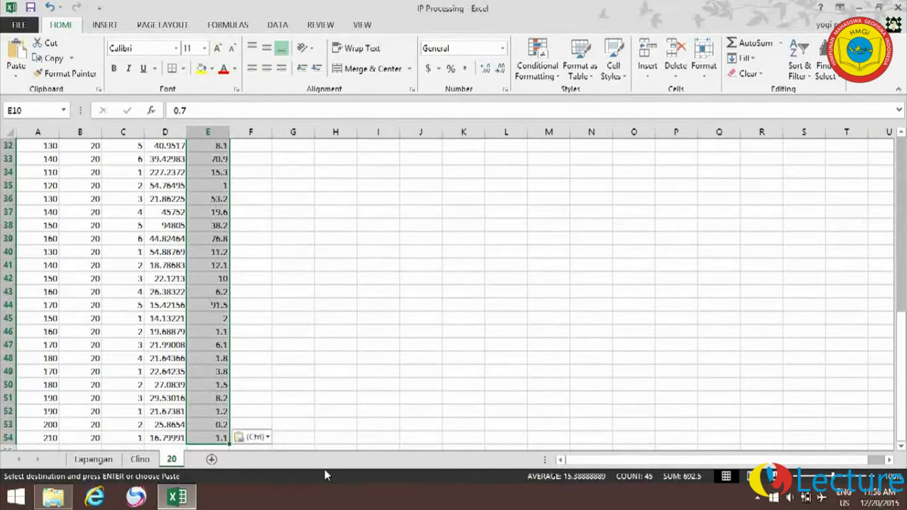
pyautogui.click(208, 437)
pyautogui.press('Down')
pyautogui.press('Left')
pyautogui.press('Left')
pyautogui.press('Left')
pyautogui.press('Left')
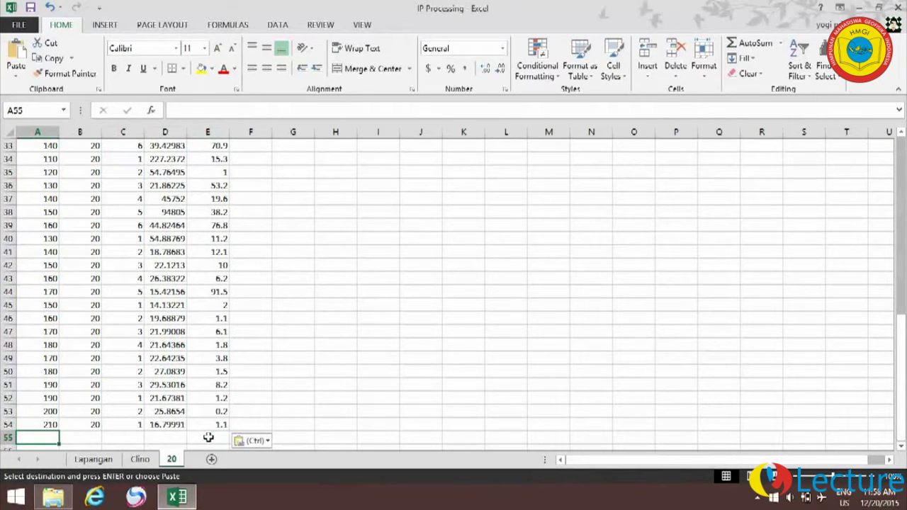
pyautogui.write('1')
pyautogui.press('Return')
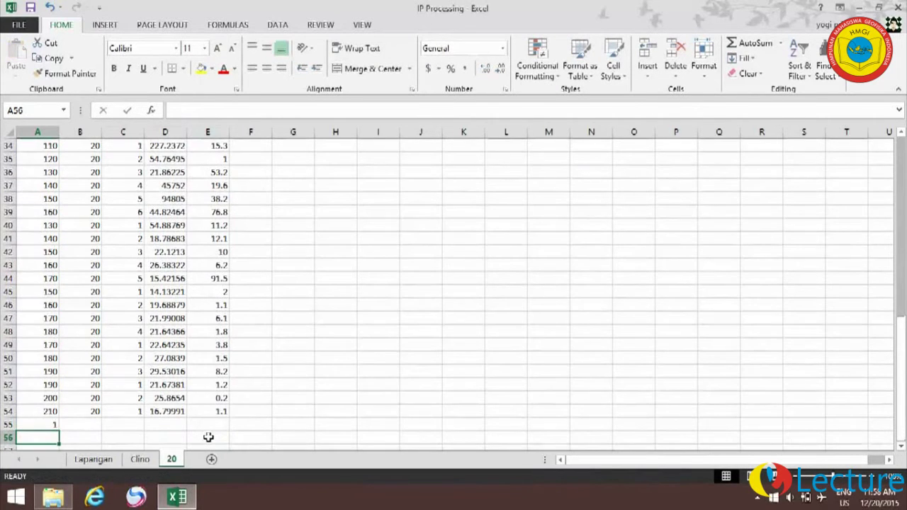
# Step: Count the Jarak Ideal entries in B2:B14 on the Clino sheet and enter 13 in A56 of sheet 20
pyautogui.click(146, 460)
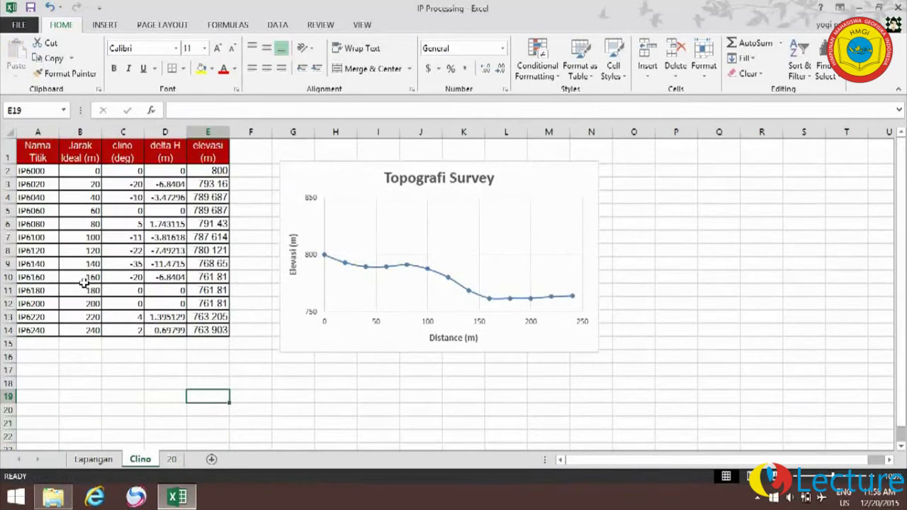
pyautogui.click(38, 172)
pyautogui.click(71, 179)
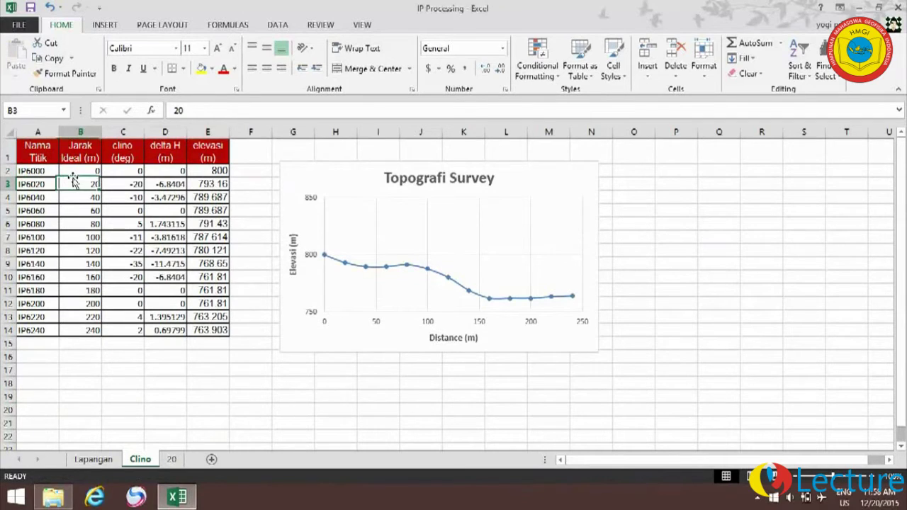
pyautogui.click(80, 171)
pyautogui.hotkey('ctrl', 'shift', 'Down')
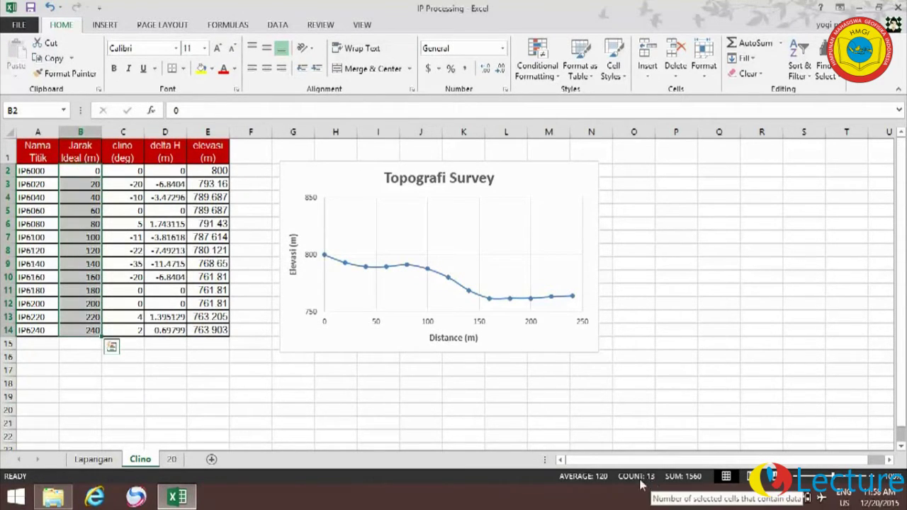
pyautogui.click(172, 459)
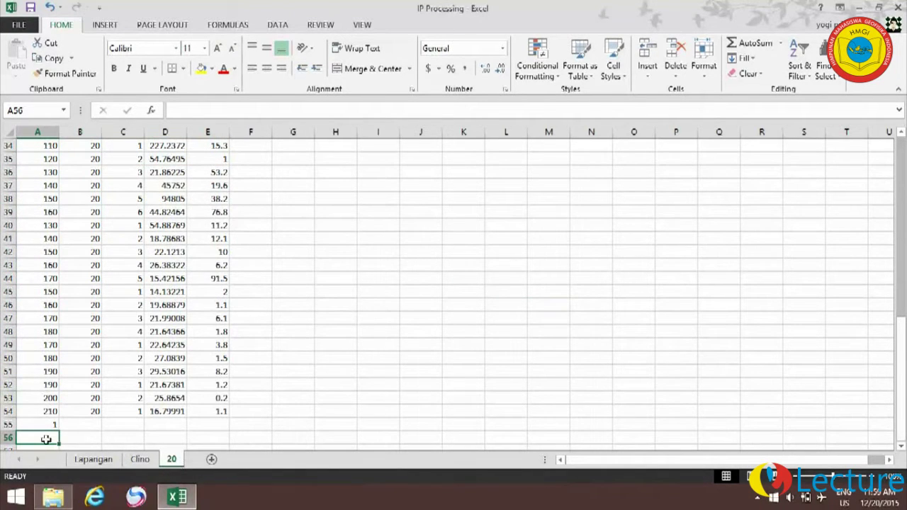
pyautogui.write('13')
pyautogui.press('Return')
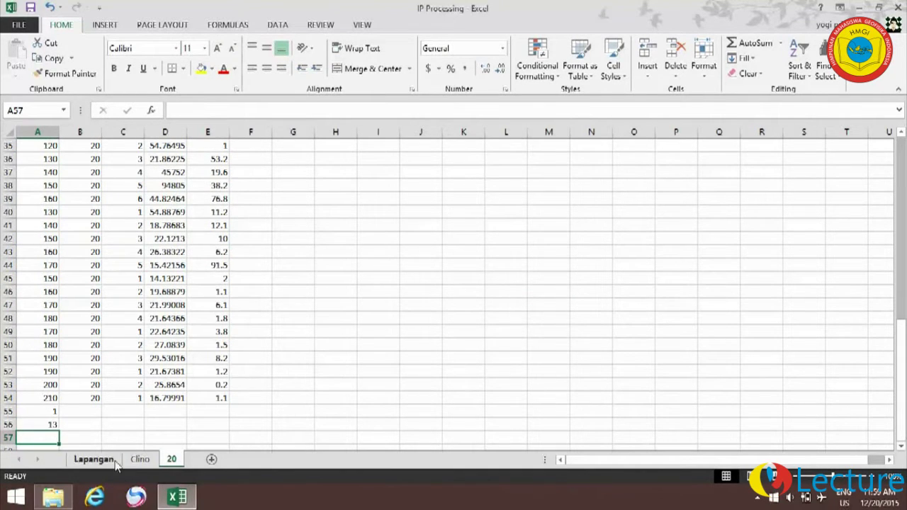
# Step: Copy the Jarak Ideal distances B2:B14 from the Clino sheet into sheet 20 from A57 down as plain values
pyautogui.click(140, 459)
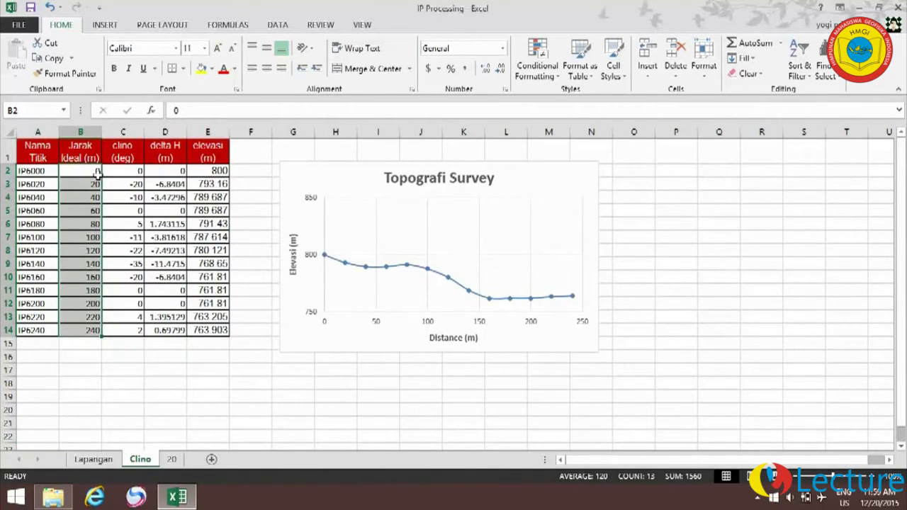
pyautogui.hotkey('ctrl', 'c')
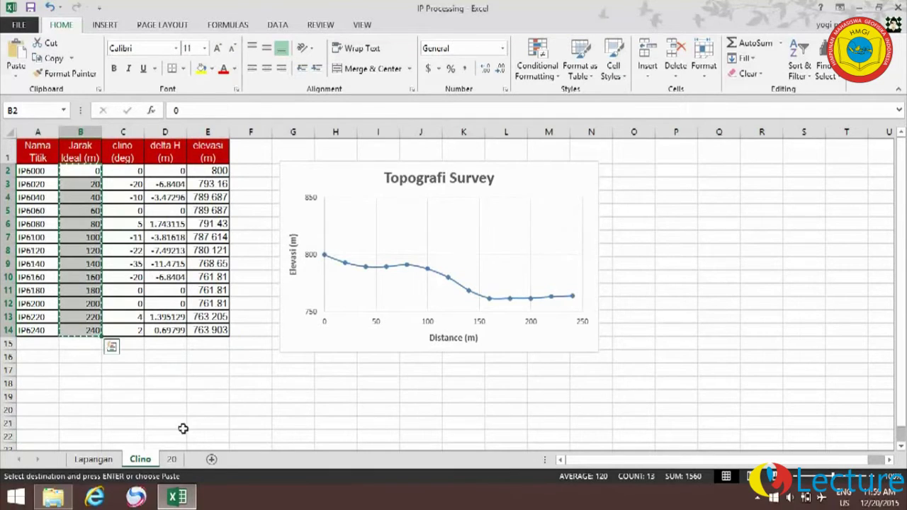
pyautogui.click(172, 459)
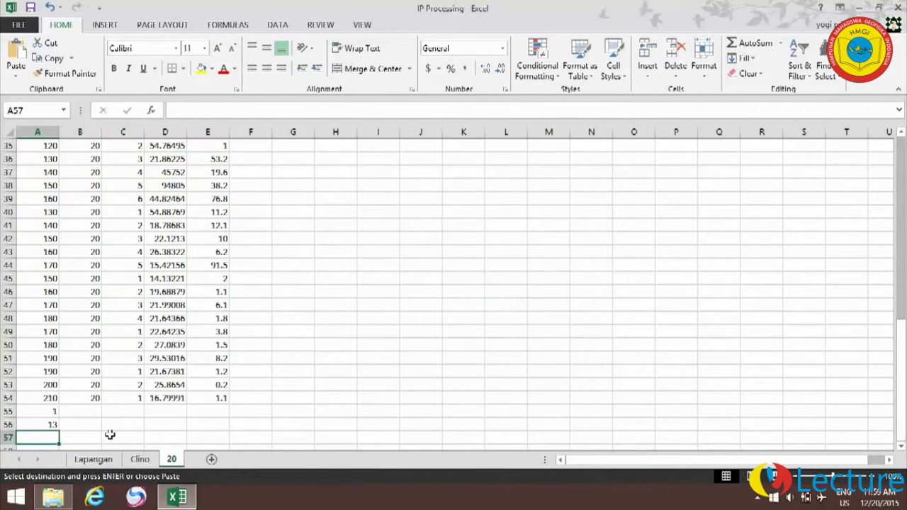
pyautogui.hotkey('ctrl', 'v')
pyautogui.click(177, 426)
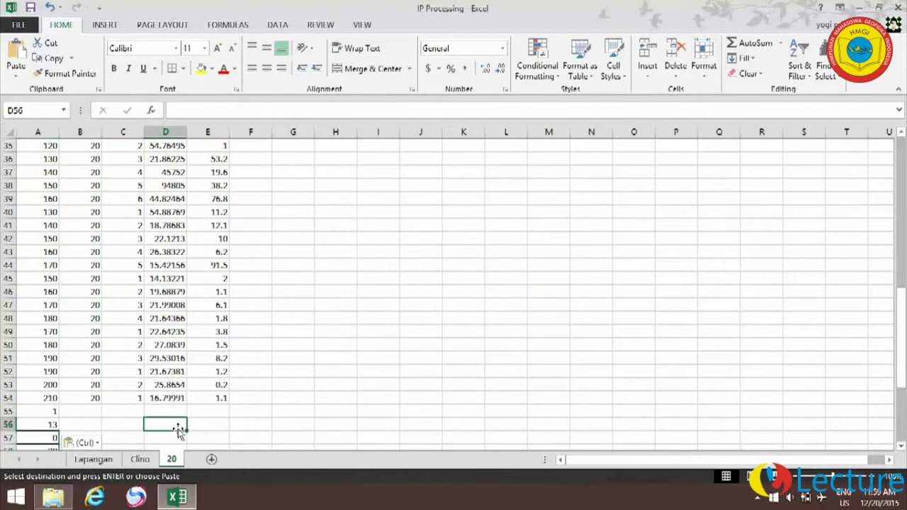
pyautogui.click(104, 442)
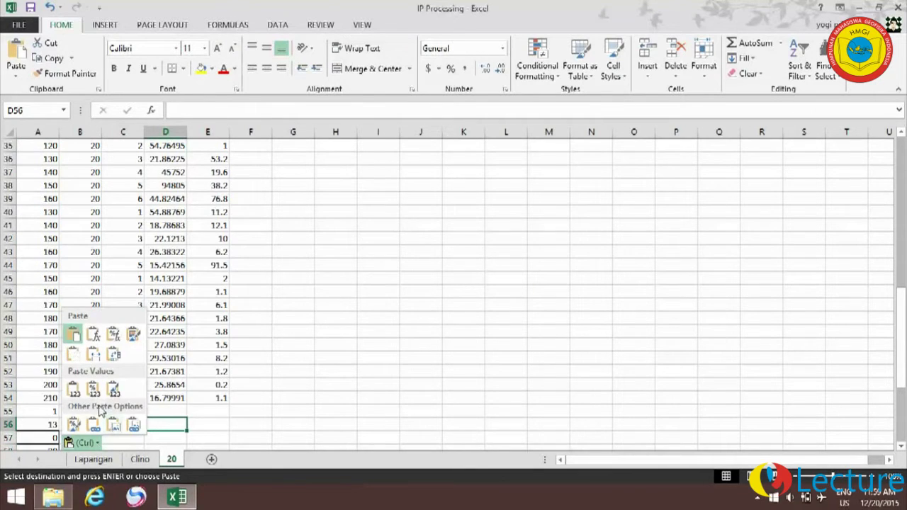
pyautogui.click(73, 391)
# Step: Make B57 the destination on sheet 20 and copy the elevasi values in E2:E14 from the Clino sheet
pyautogui.click(91, 433)
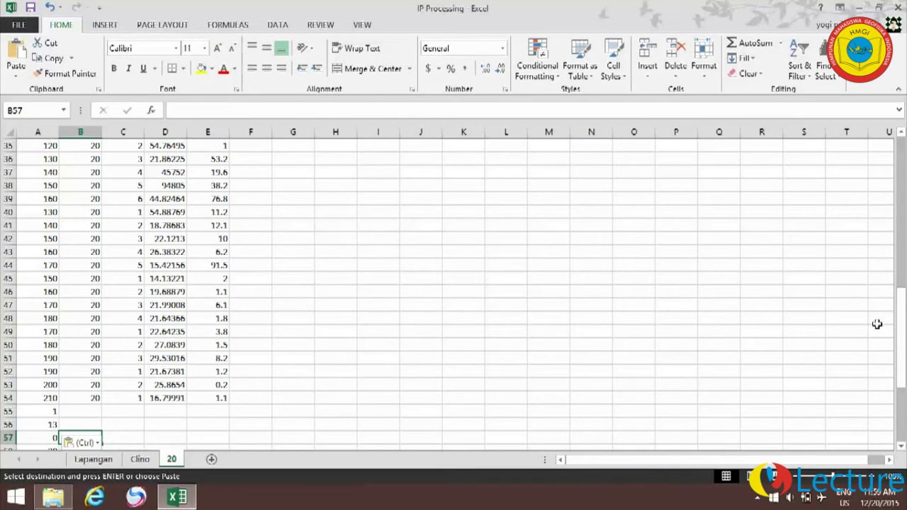
pyautogui.moveTo(902, 339); pyautogui.dragTo(901, 391)
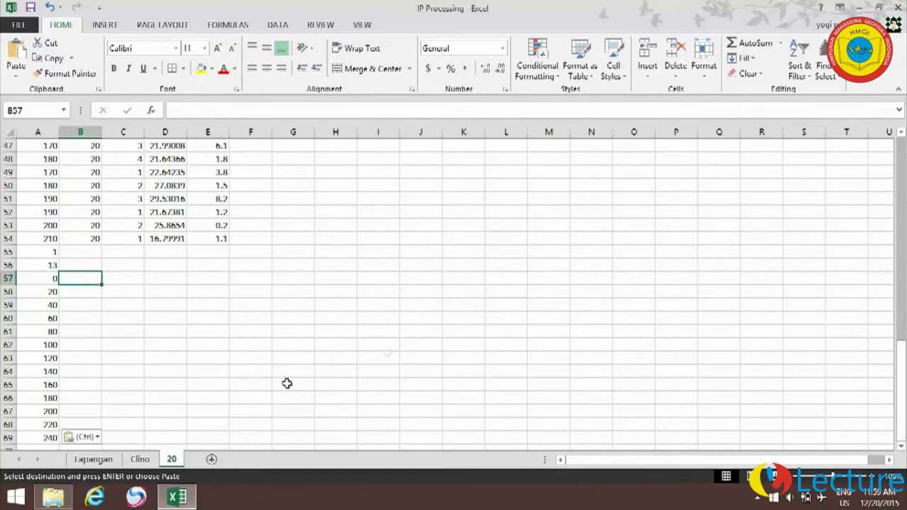
pyautogui.click(139, 459)
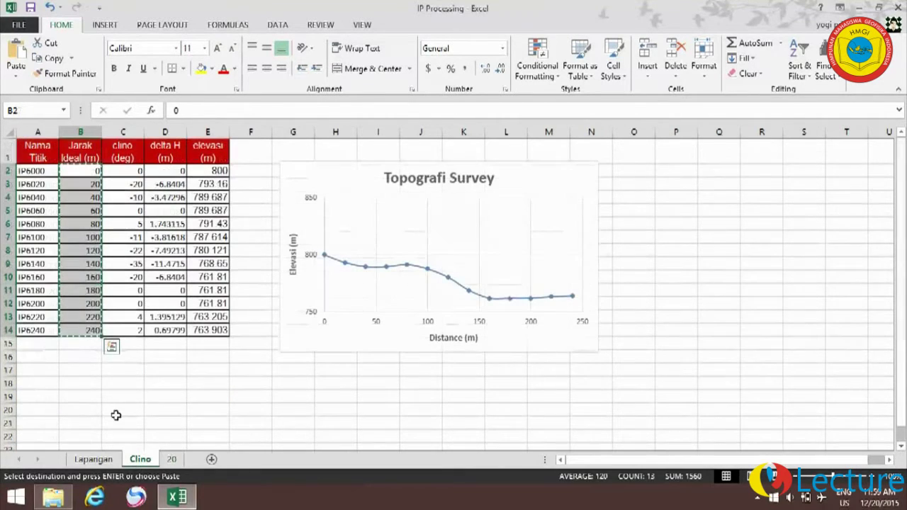
pyautogui.click(204, 170)
pyautogui.moveTo(204, 170); pyautogui.dragTo(208, 331)
pyautogui.hotkey('ctrl', 'c')
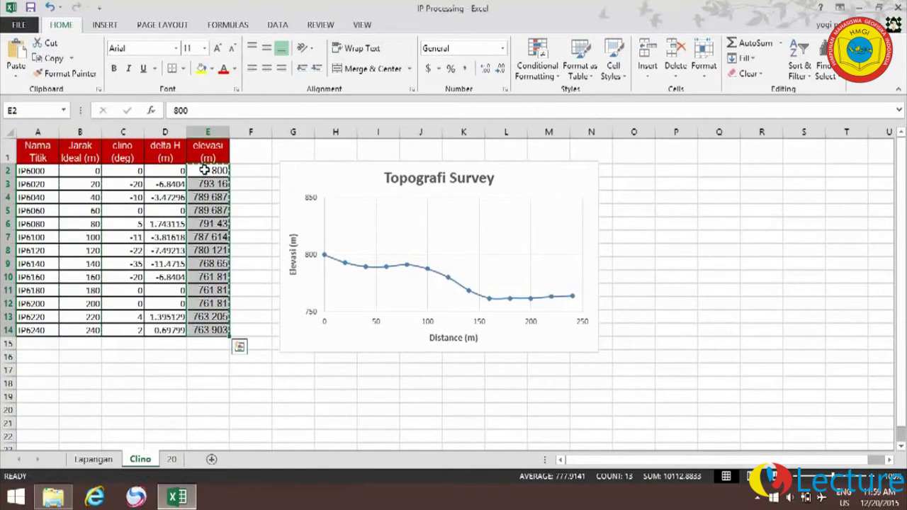
# Step: Paste the copied elevations into sheet 20 from B57 down as plain values
pyautogui.click(171, 459)
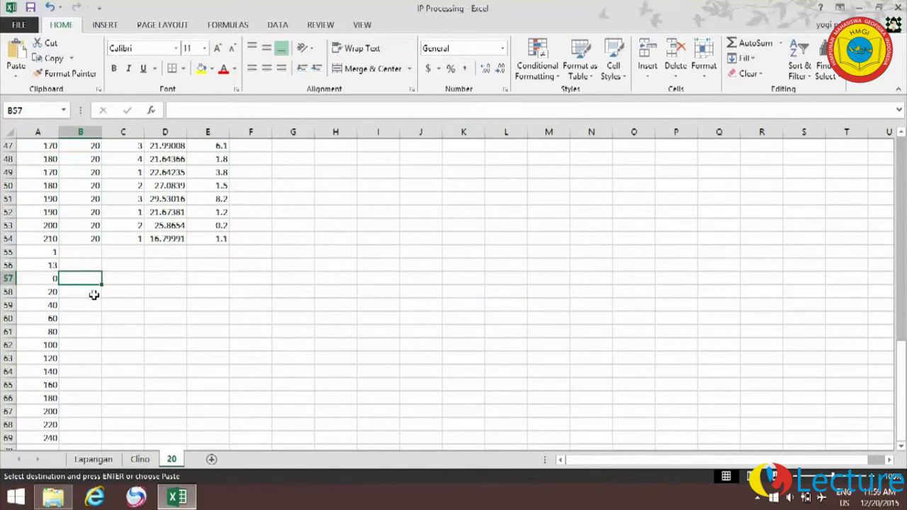
pyautogui.hotkey('ctrl', 'v')
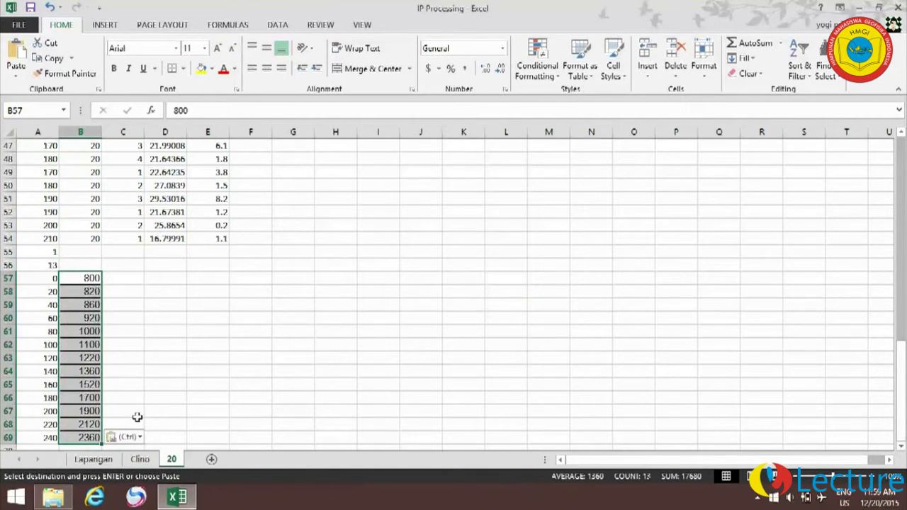
pyautogui.click(138, 437)
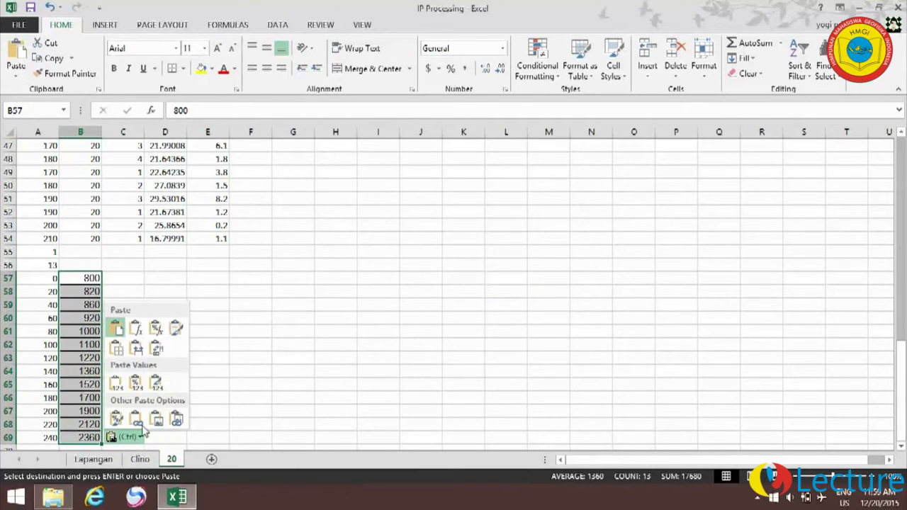
pyautogui.click(116, 382)
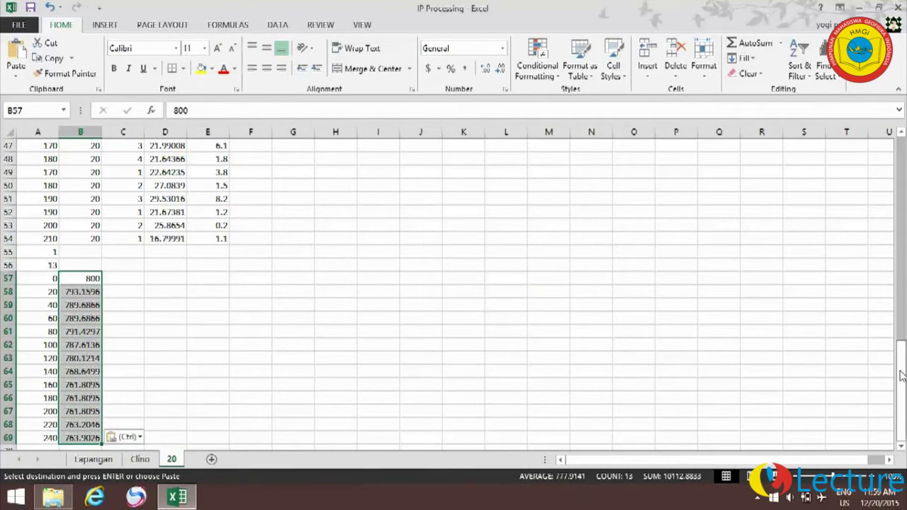
# Step: Enter 1 in A70 and 0 in each of A71, A72 and A73 below the topography data
pyautogui.click(49, 437)
pyautogui.press('Down')
pyautogui.write('1')
pyautogui.press('Return')
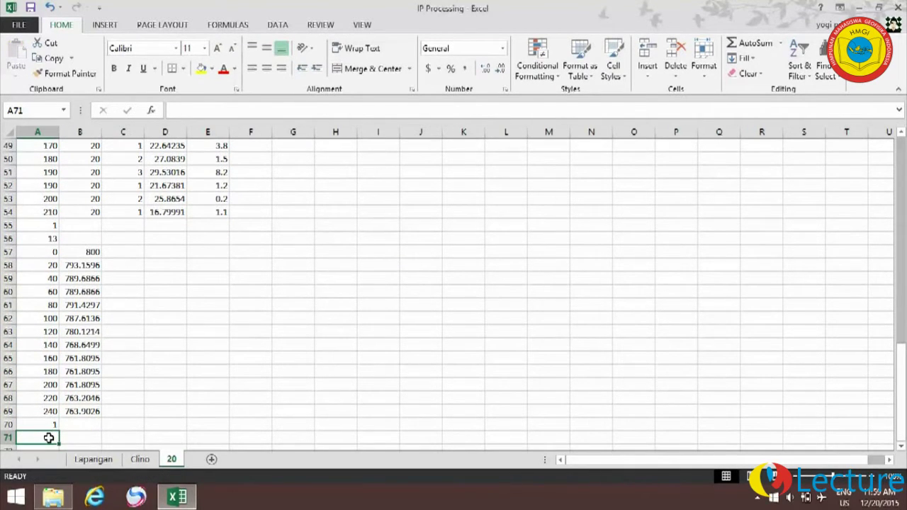
pyautogui.write('0')
pyautogui.press('Return')
pyautogui.write('0')
pyautogui.press('Return')
pyautogui.write('0')
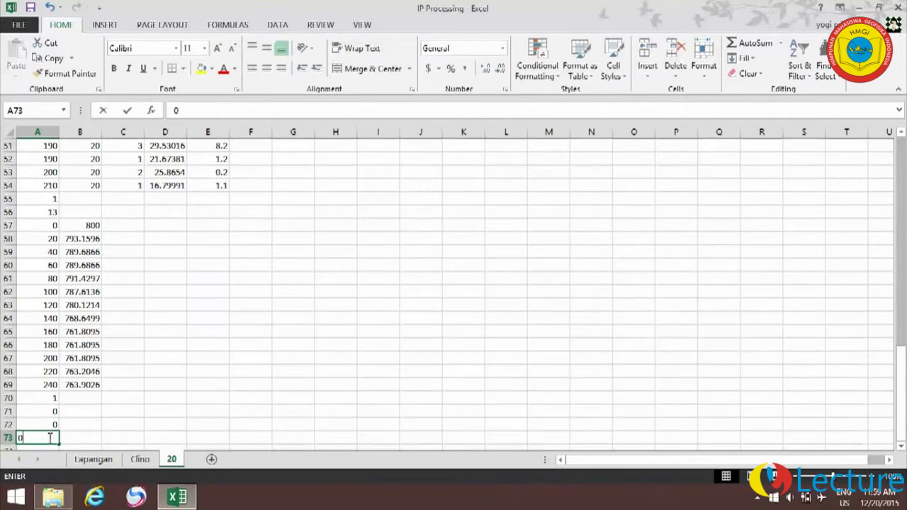
pyautogui.press('Return')
pyautogui.press('Up')
pyautogui.press('Right')
pyautogui.press('Up')
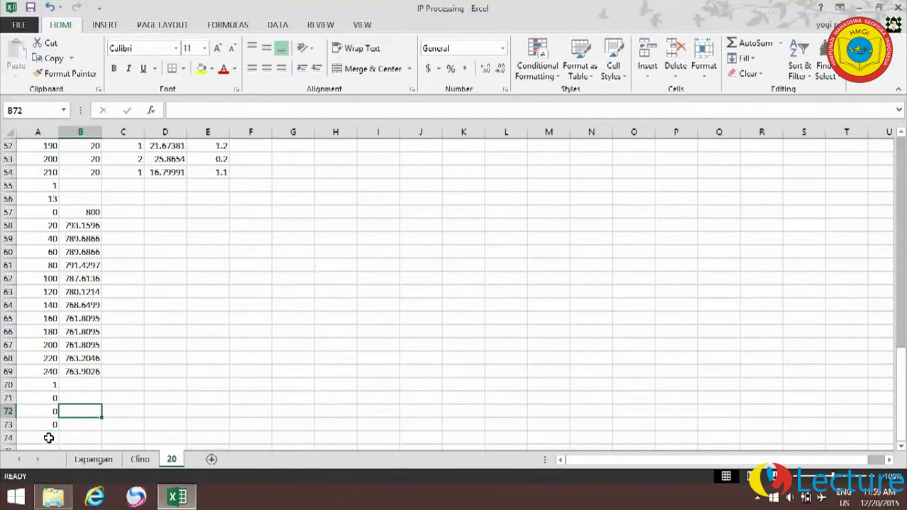
# Step: Rename sheet 20 as Res2DInv and save the workbook
pyautogui.rightClick(171, 464)
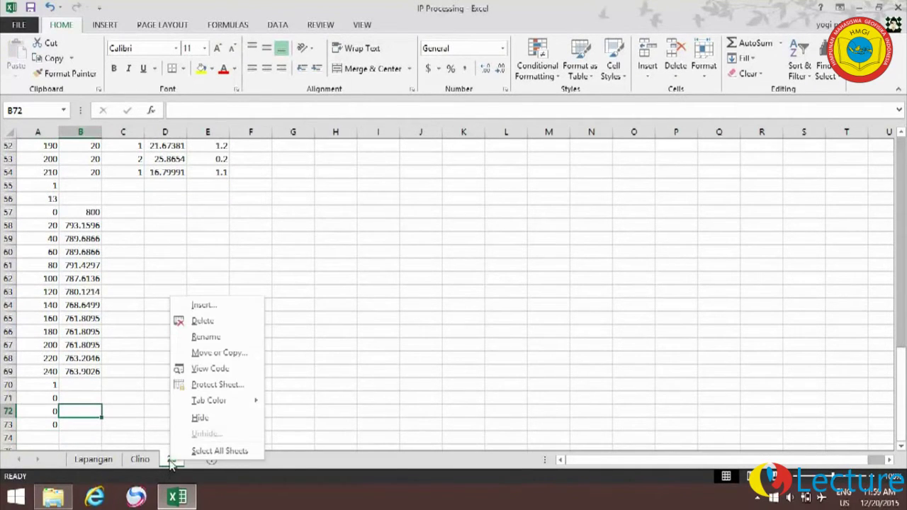
pyautogui.click(192, 340)
pyautogui.write('Res2')
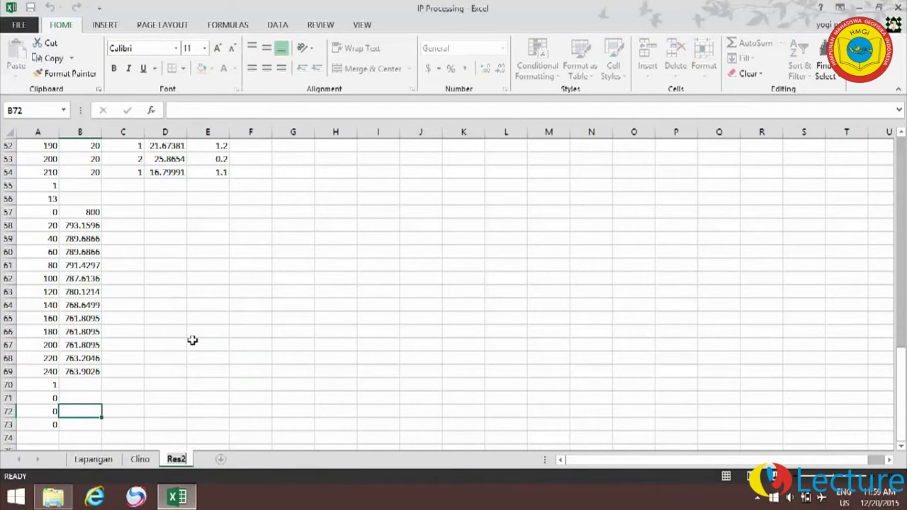
pyautogui.write('DInv')
pyautogui.press('Return')
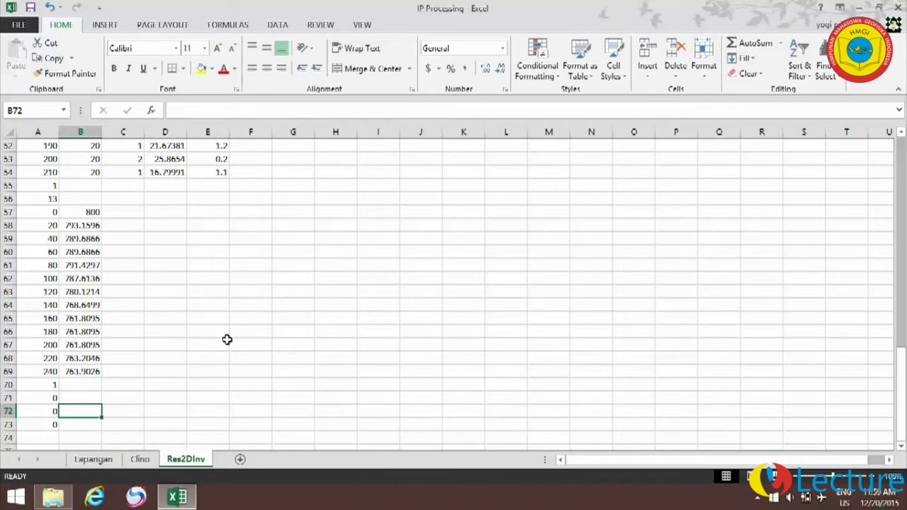
pyautogui.click(30, 8)
# Step: Copy the complete data block A1:E73 on the Res2DInv sheet
pyautogui.moveTo(900, 382); pyautogui.dragTo(900, 173)
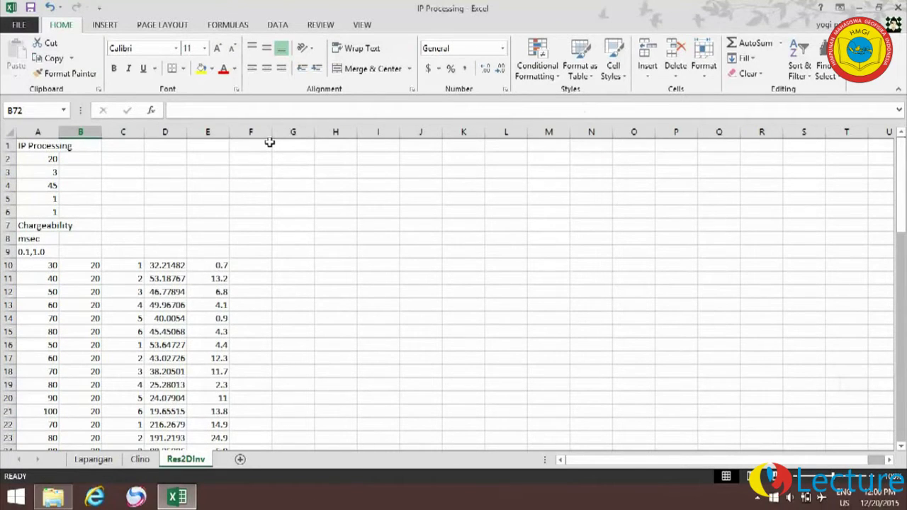
pyautogui.click(27, 145)
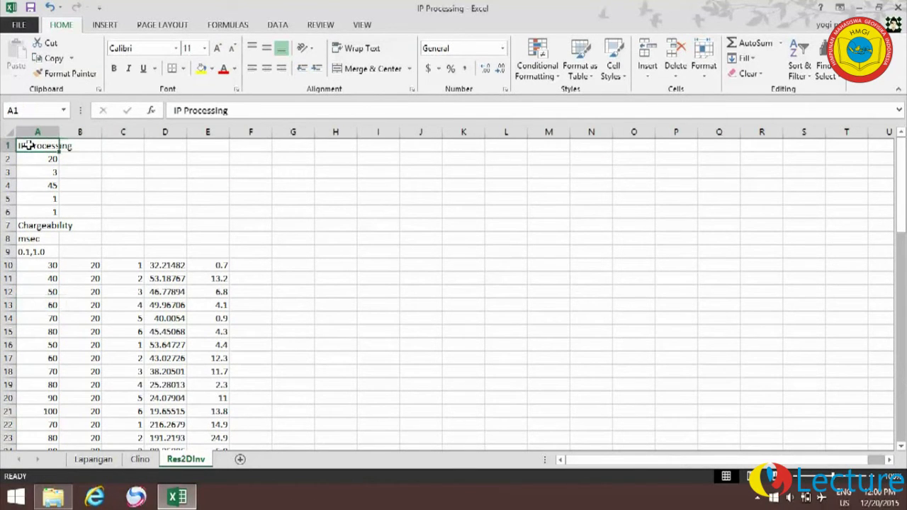
pyautogui.moveTo(145, 170); pyautogui.dragTo(196, 365)
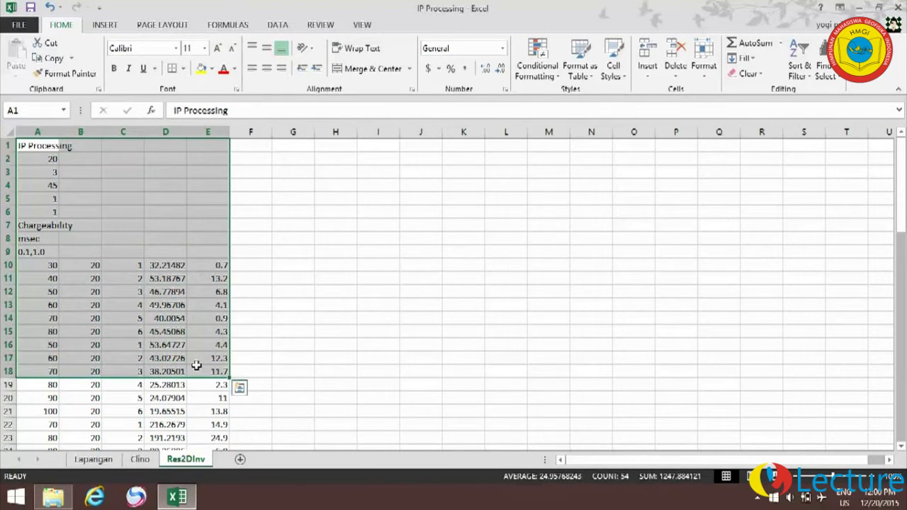
pyautogui.hotkey('ctrl', 'shift', 'Down')
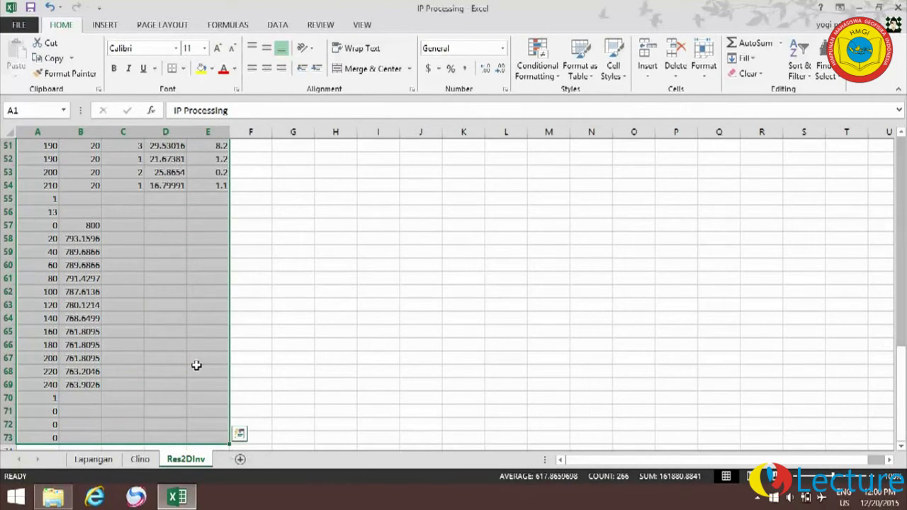
pyautogui.hotkey('ctrl', 'q')
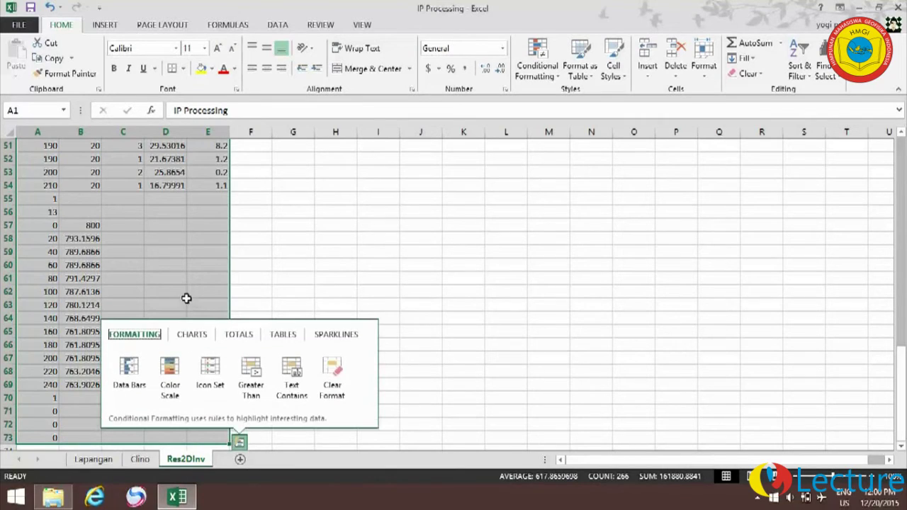
pyautogui.rightClick(199, 298)
pyautogui.click(259, 54)
pyautogui.hotkey('ctrl', 'BackSpace')
# Step: Open a blank Notepad2 document, paste the copied data block and remove the empty line at its end
pyautogui.press('super')
pyautogui.write('note')
pyautogui.press('Return')
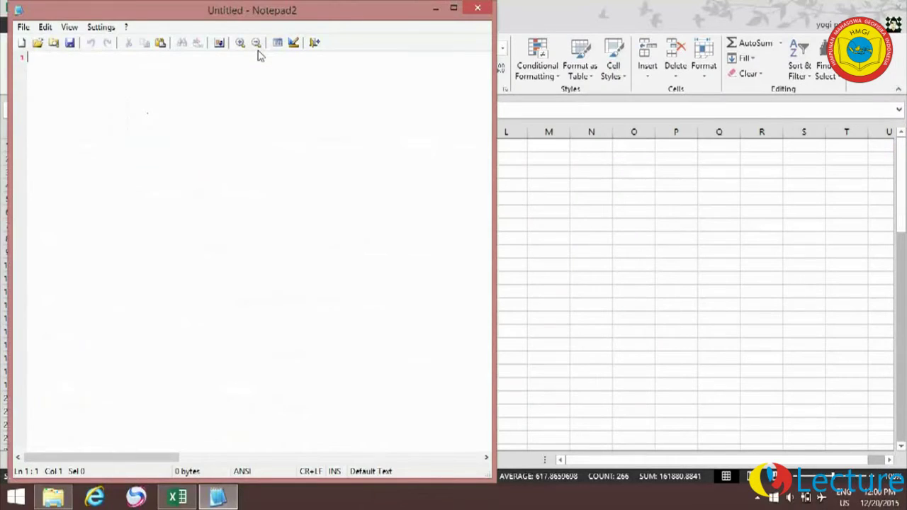
pyautogui.hotkey('ctrl', 'v')
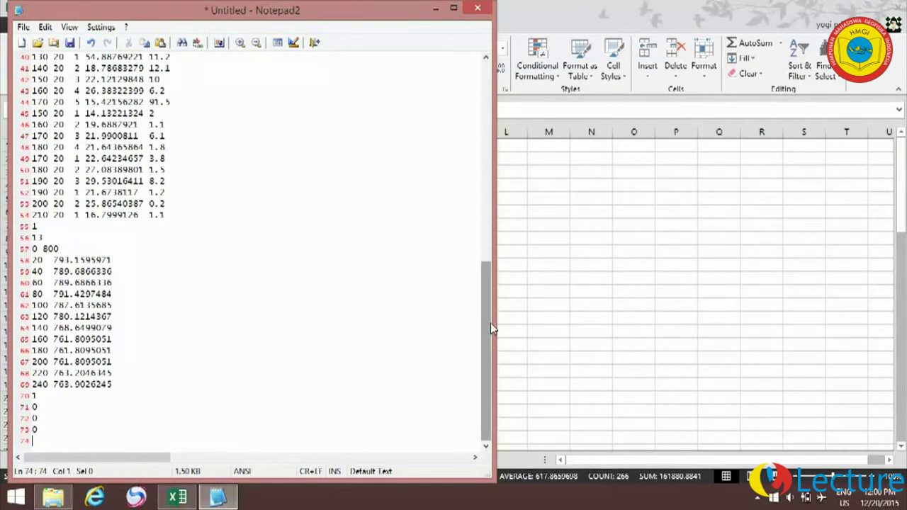
pyautogui.moveTo(482, 347)
pyautogui.mouseDown()
pyautogui.moveTo(487, 146)
pyautogui.moveTo(487, 340)
pyautogui.mouseUp()
pyautogui.press('BackSpace')
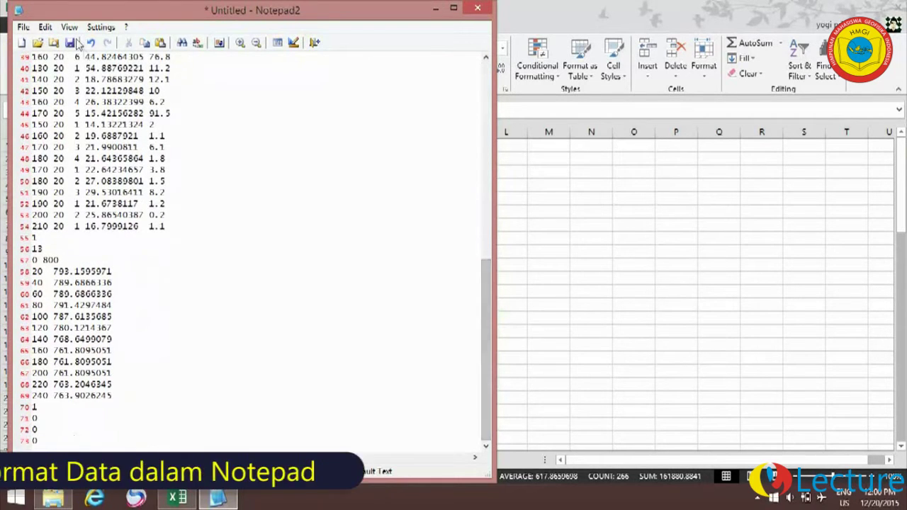
# Step: Save the text document as IP Processing.txt in the IP Processing folder on drive E
pyautogui.hotkey('ctrl', 's')
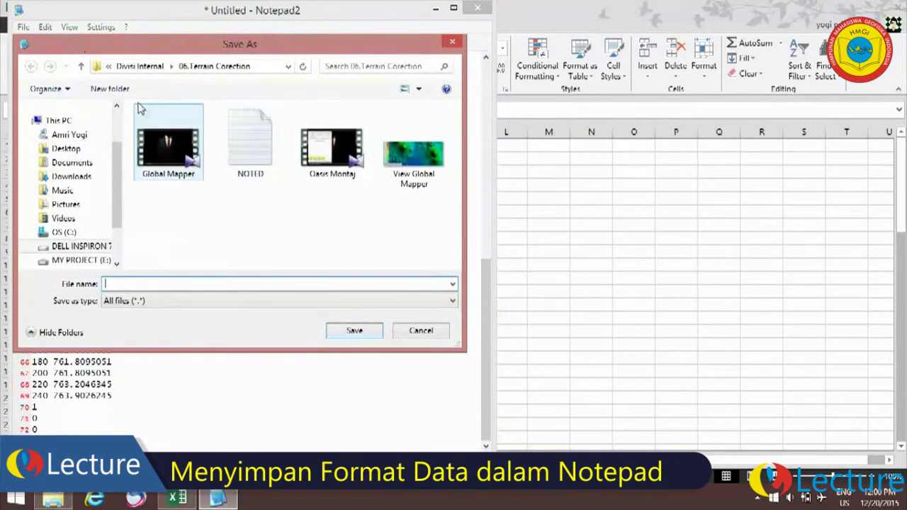
pyautogui.click(80, 260)
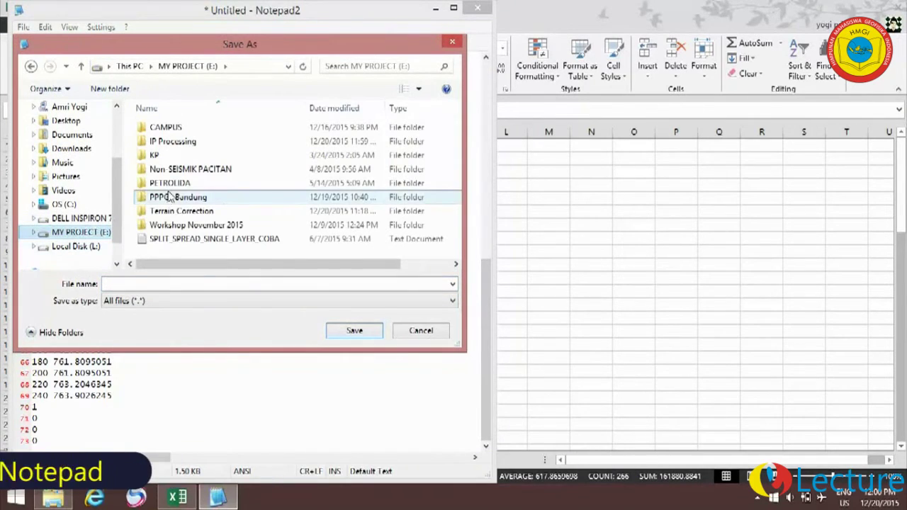
pyautogui.doubleClick(176, 144)
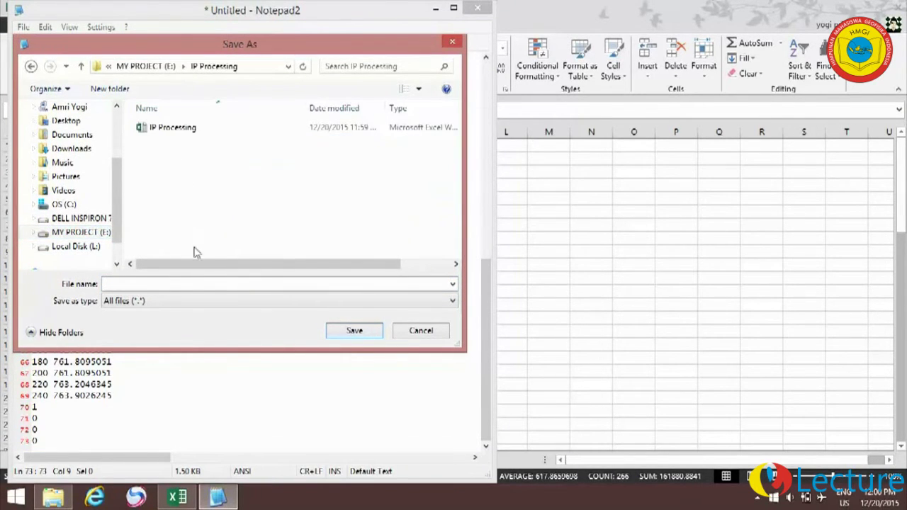
pyautogui.click(186, 129)
pyautogui.click(187, 282)
pyautogui.click(187, 282)
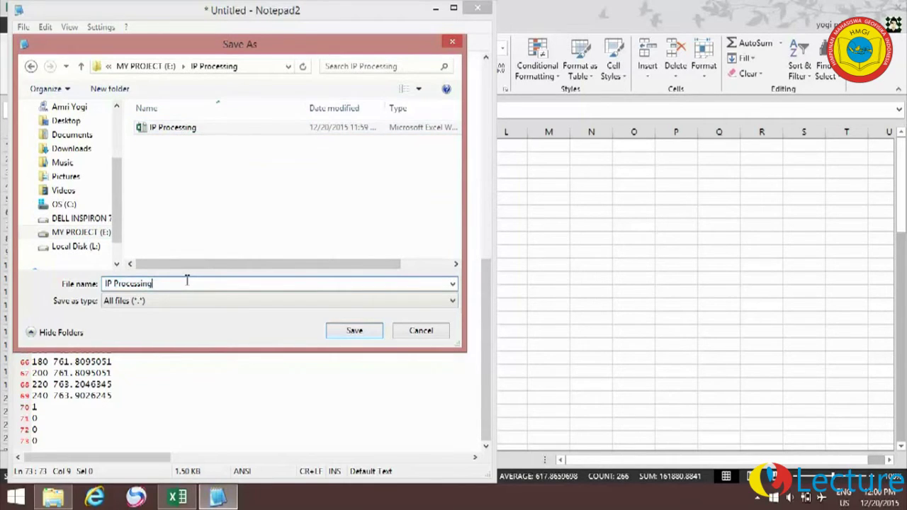
pyautogui.write('.txt')
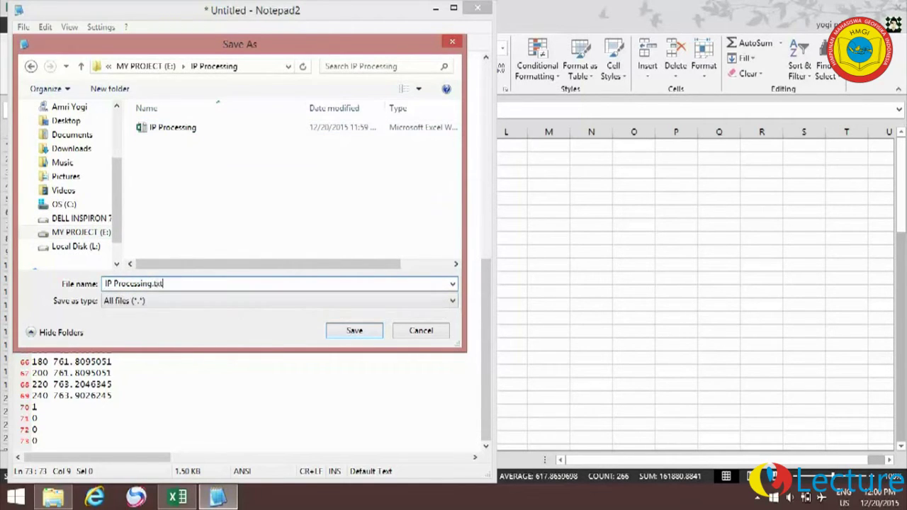
pyautogui.click(348, 331)
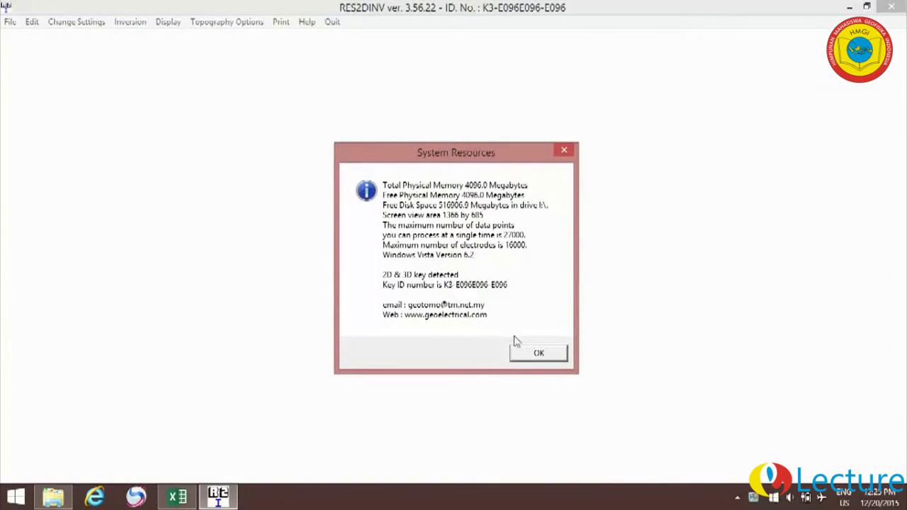
# Step: In RES2DINV, dismiss the system resources notice and read the IP Processing text file, with all file types listed
pyautogui.click(533, 354)
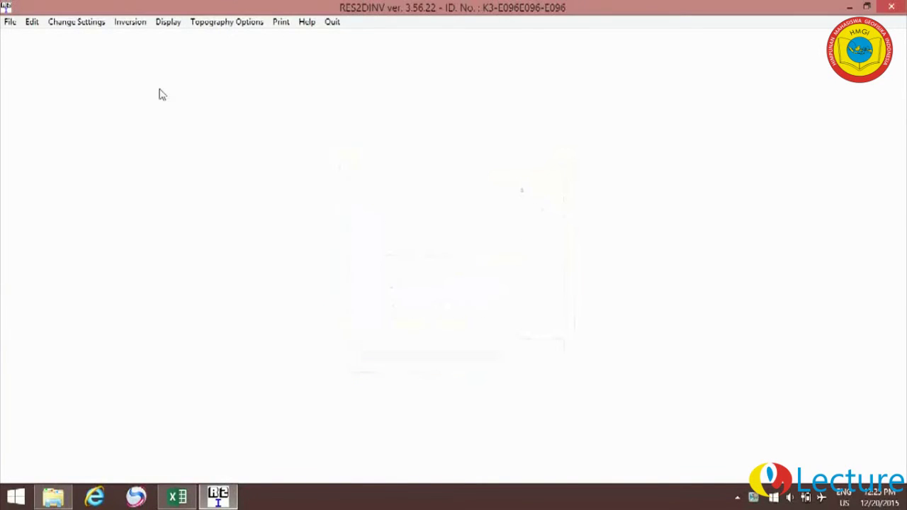
pyautogui.click(8, 23)
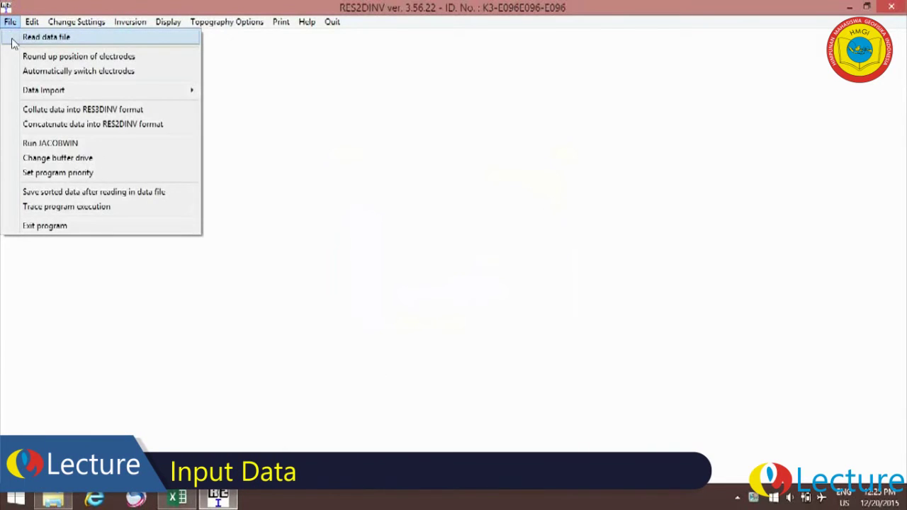
pyautogui.click(11, 41)
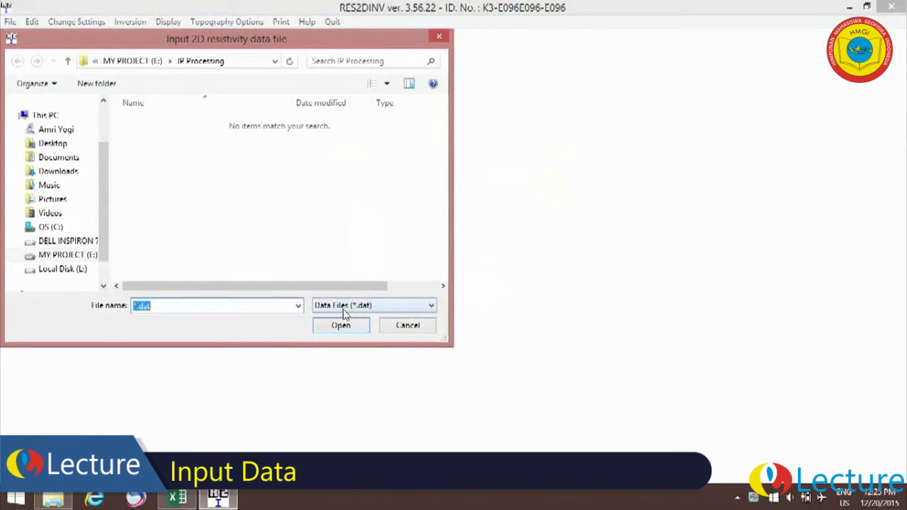
pyautogui.click(343, 308)
pyautogui.click(339, 290)
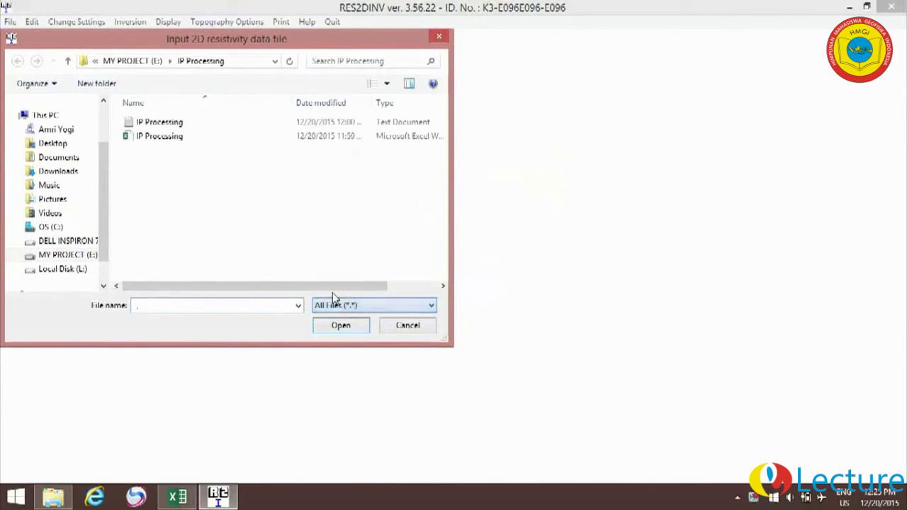
pyautogui.click(177, 125)
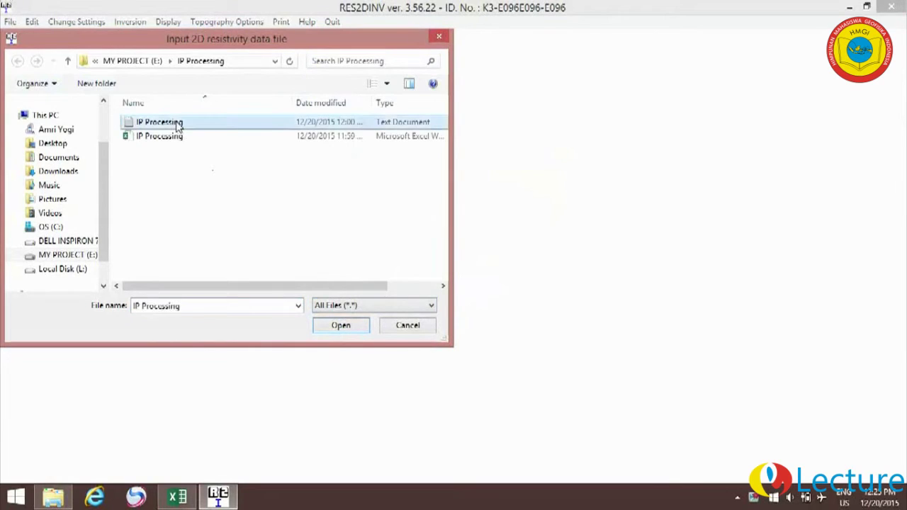
pyautogui.click(340, 326)
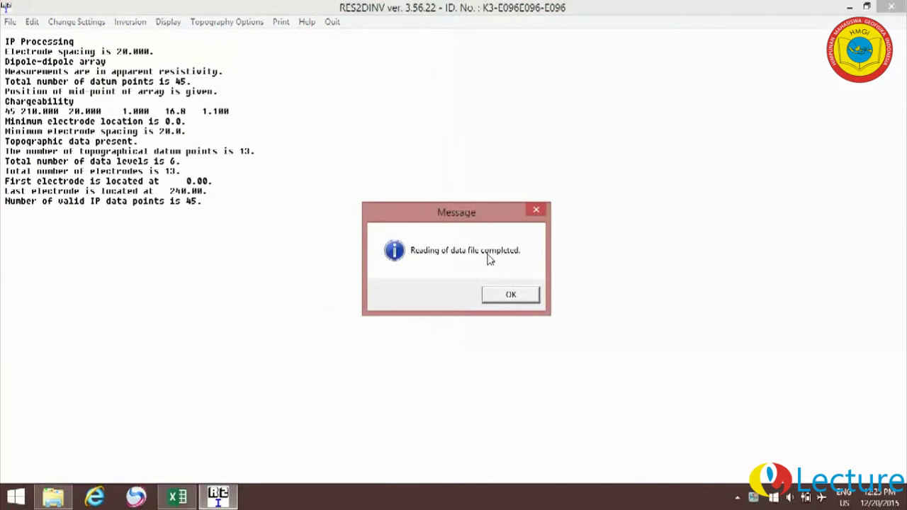
pyautogui.click(507, 295)
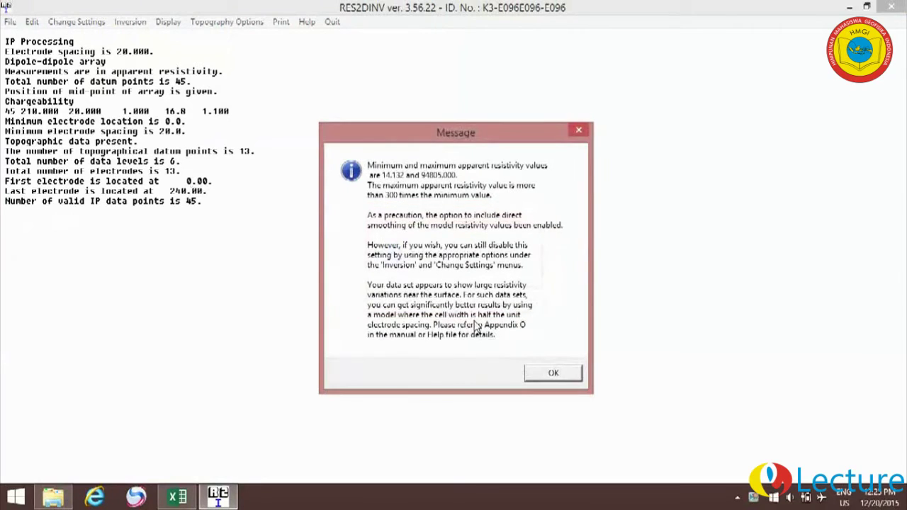
pyautogui.click(524, 373)
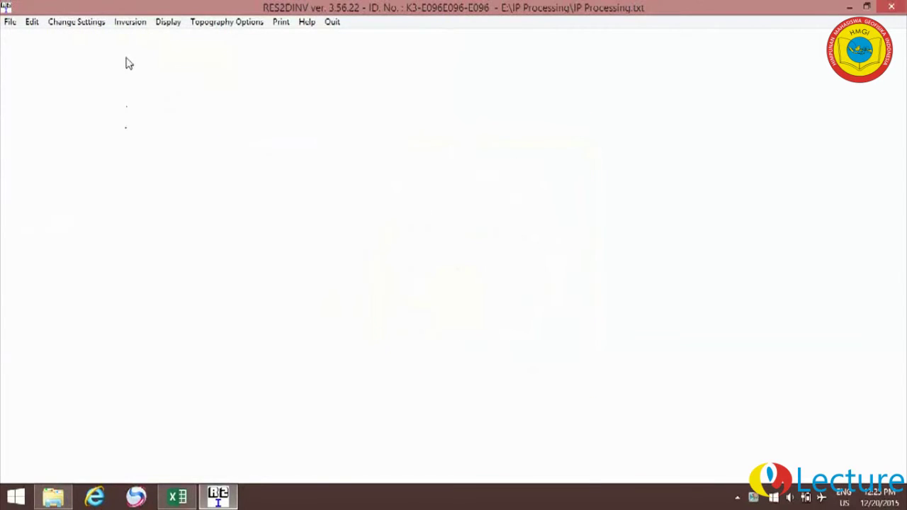
# Step: Start the inversion of the loaded data and save its results under the name IP Processing in the IP Processing folder
pyautogui.click(131, 23)
pyautogui.click(145, 36)
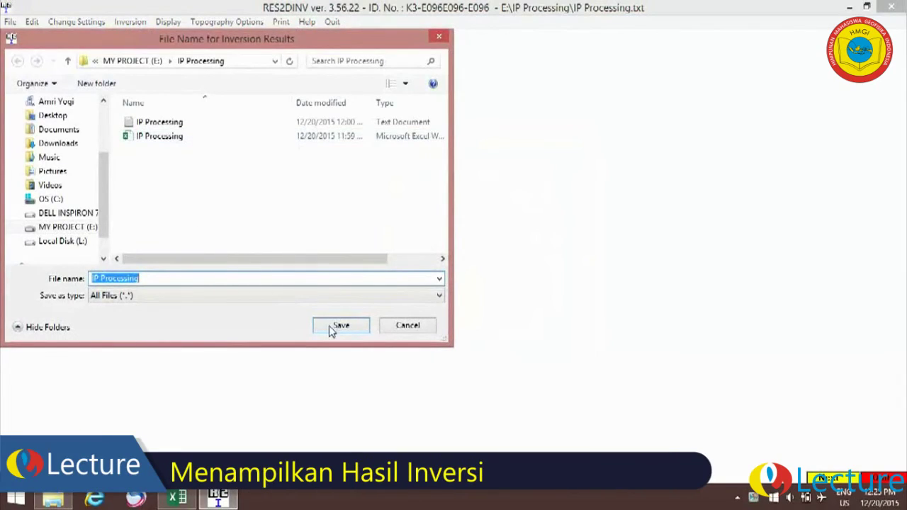
pyautogui.click(340, 326)
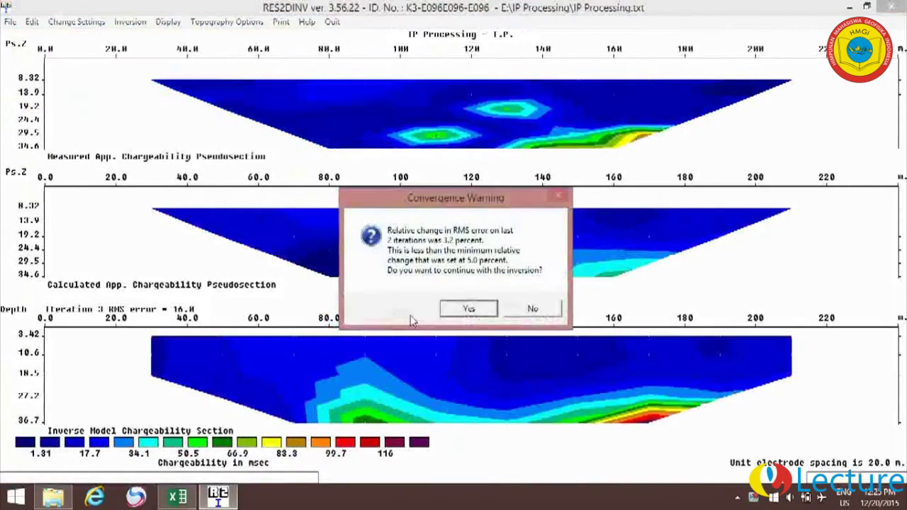
# Step: Continue the inversion with a new RMS convergence limit of 1 percent and finish without additional iterations
pyautogui.click(416, 316)
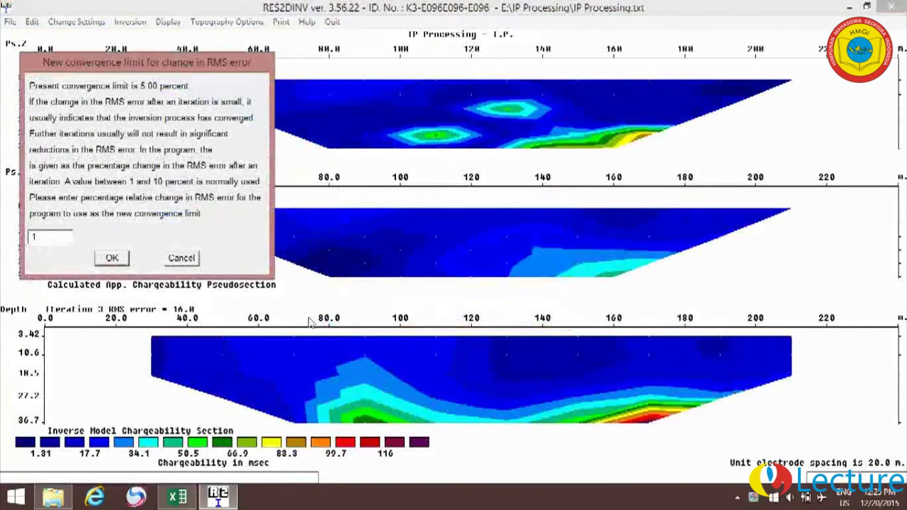
pyautogui.write('1')
pyautogui.click(112, 260)
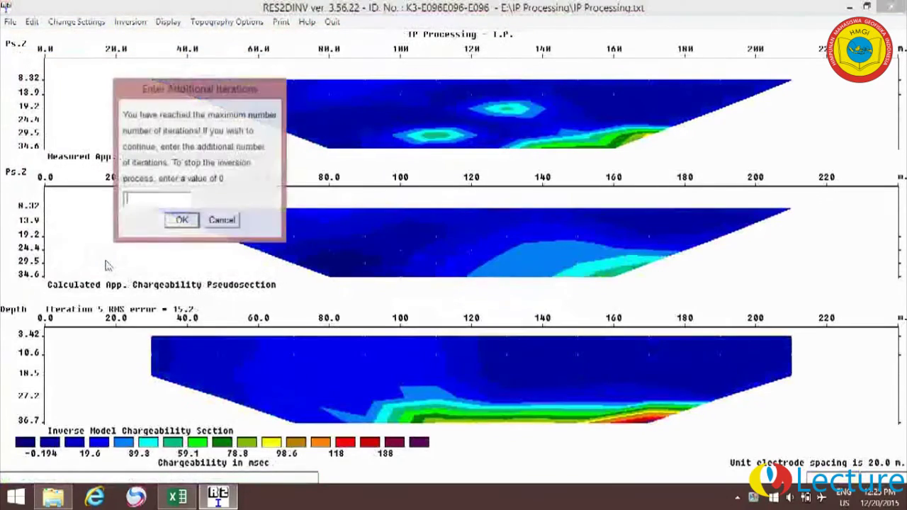
pyautogui.press('Return')
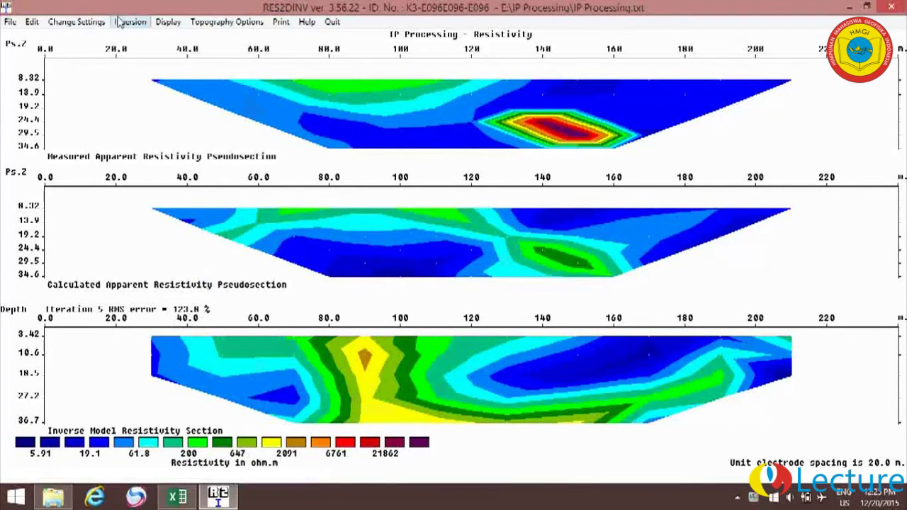
# Step: Read the IP Processing text file again as the input data and dismiss the completion message
pyautogui.click(8, 25)
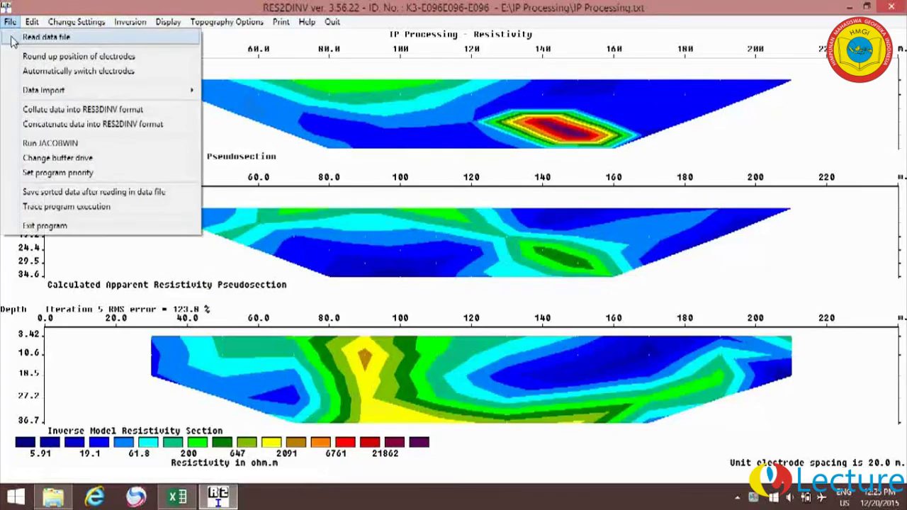
pyautogui.click(25, 30)
pyautogui.click(145, 125)
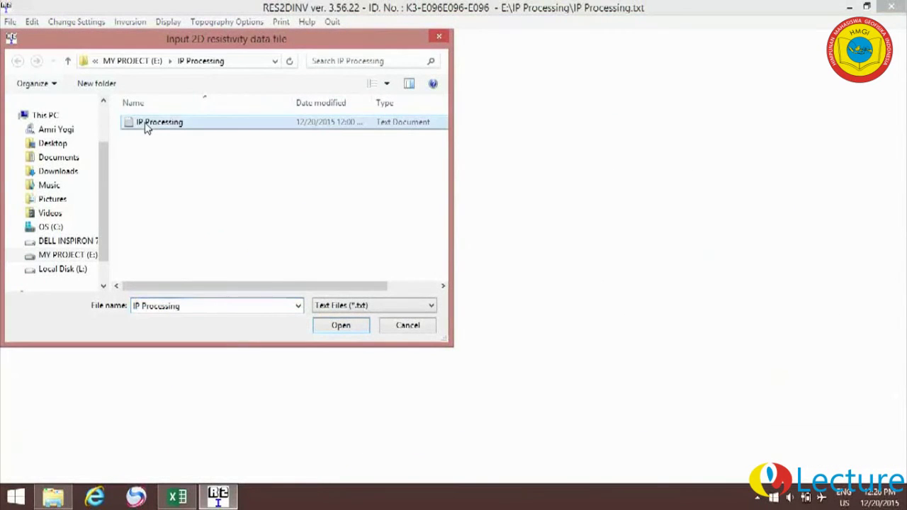
pyautogui.click(341, 323)
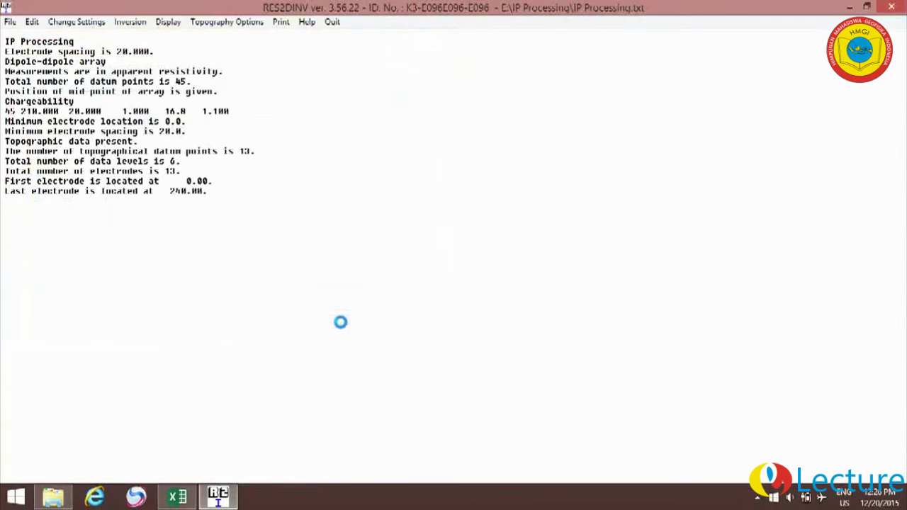
pyautogui.click(511, 299)
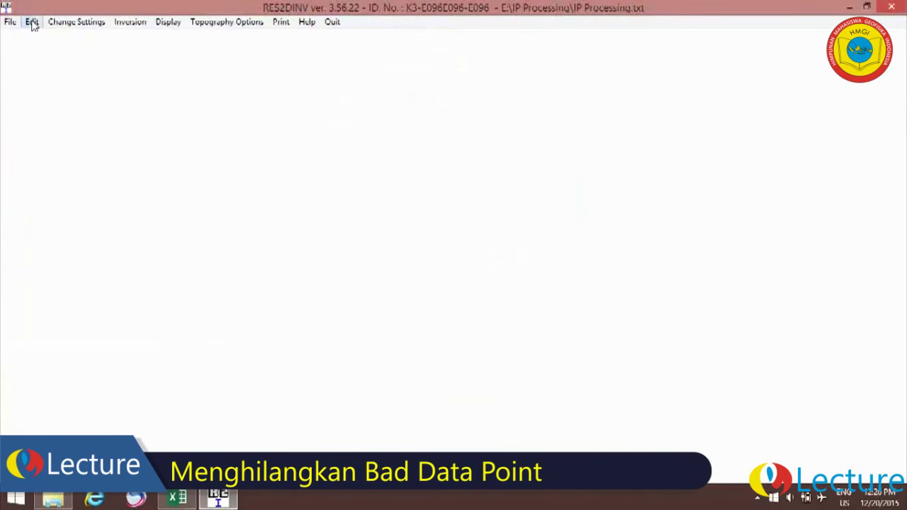
# Step: Exterminate the two outlier peak points on the fourth and fifth resistivity profiles, and quit the edit window with the data set updated
pyautogui.click(32, 23)
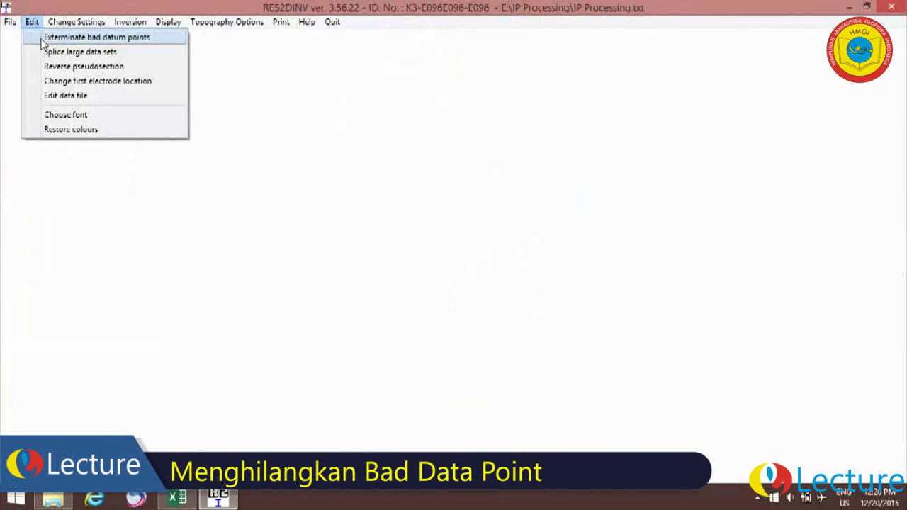
pyautogui.click(41, 36)
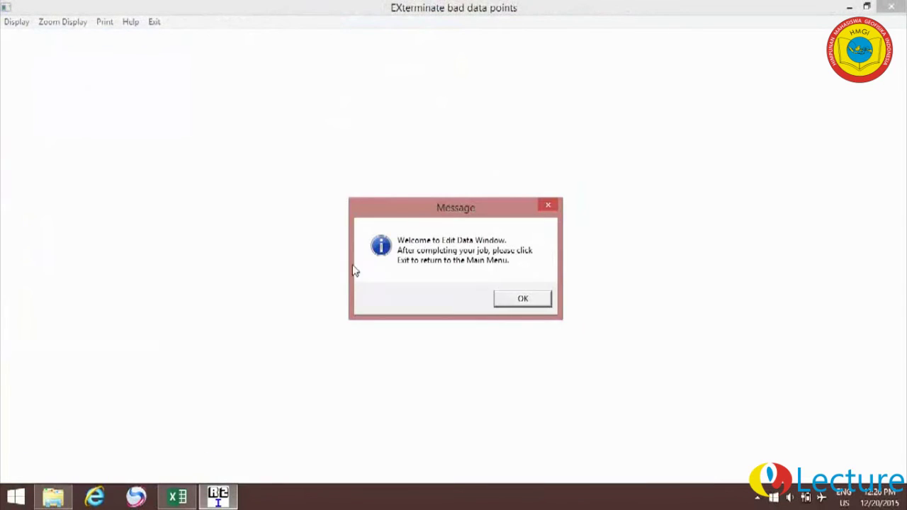
pyautogui.click(522, 299)
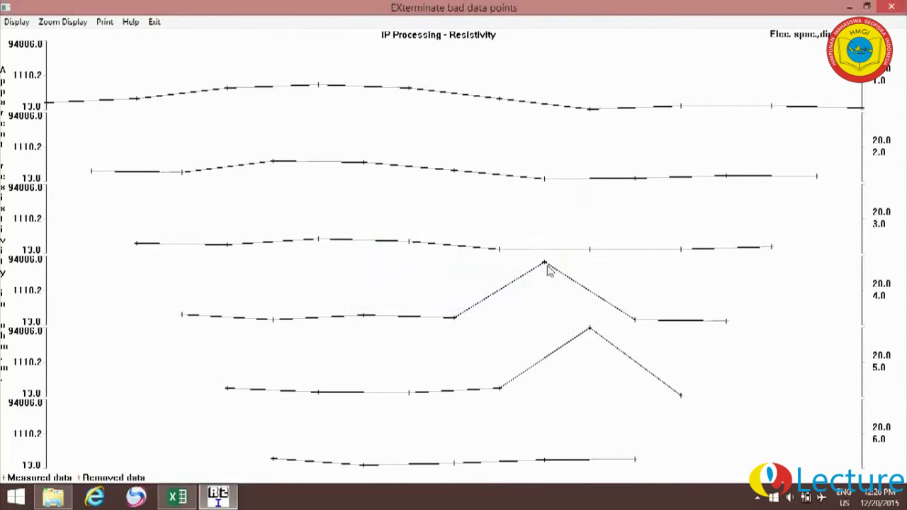
pyautogui.click(544, 264)
pyautogui.click(154, 21)
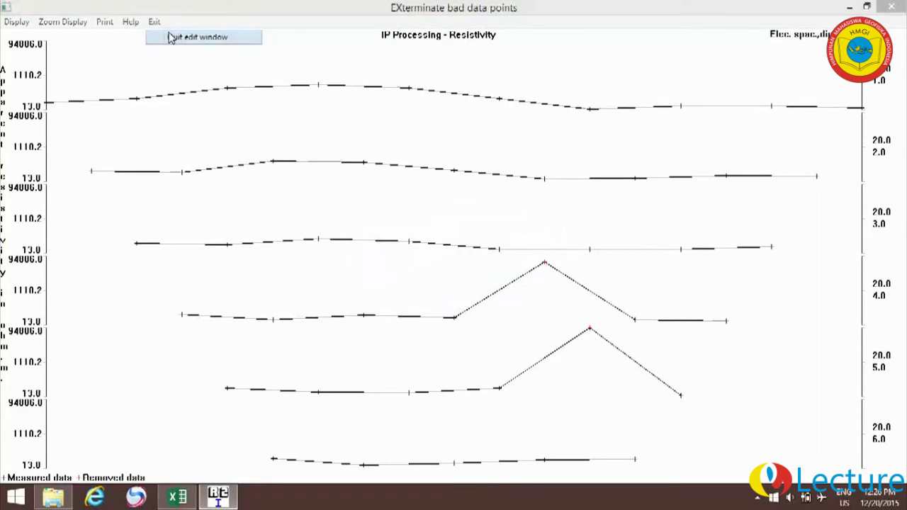
pyautogui.click(170, 38)
pyautogui.click(469, 299)
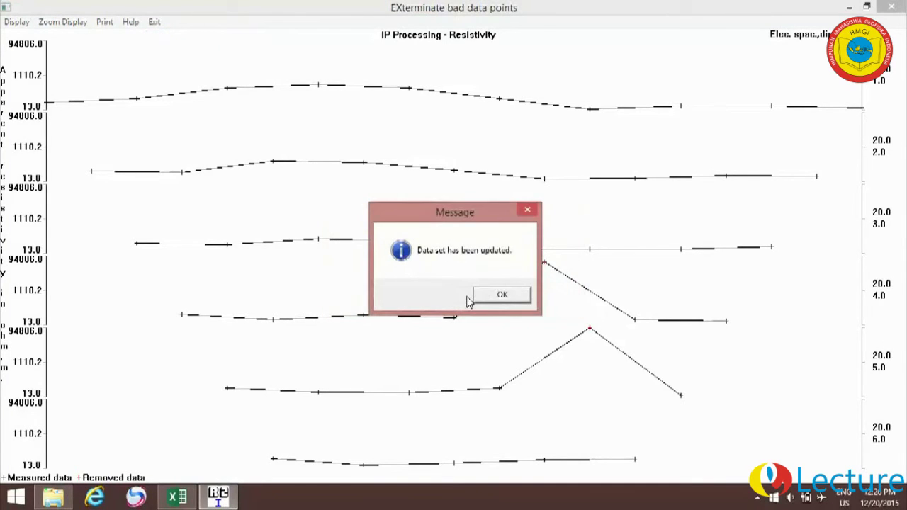
pyautogui.click(498, 297)
# Step: Save the modified data as IP Processing_EXT in the IP Processing folder, with the file type set to All Files, and dismiss the messages
pyautogui.click(536, 299)
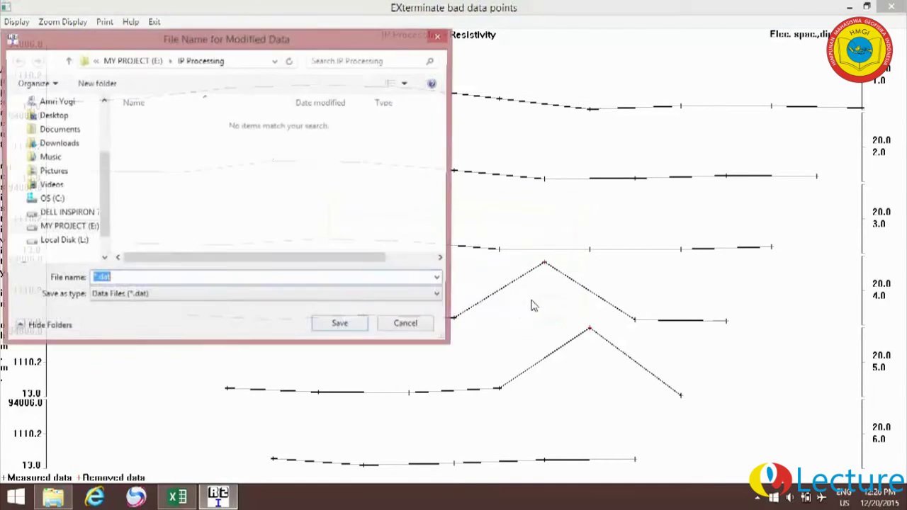
pyautogui.click(289, 295)
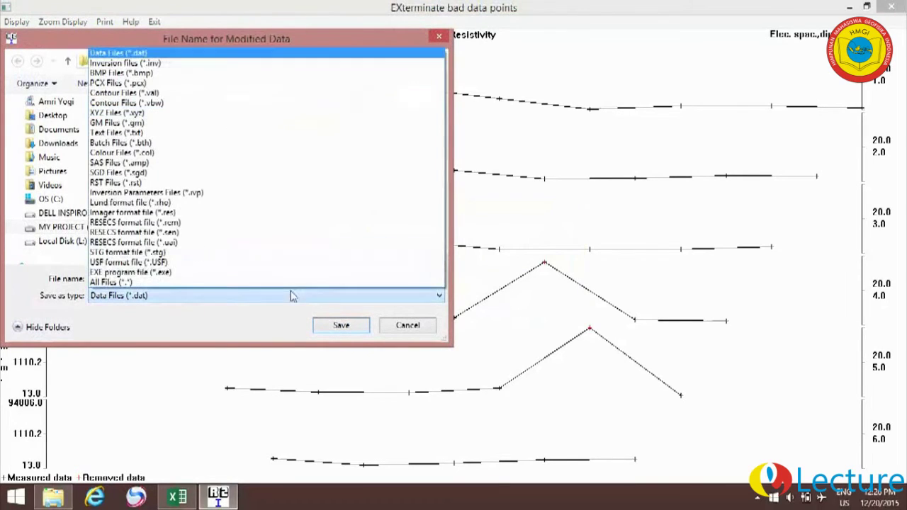
pyautogui.click(222, 283)
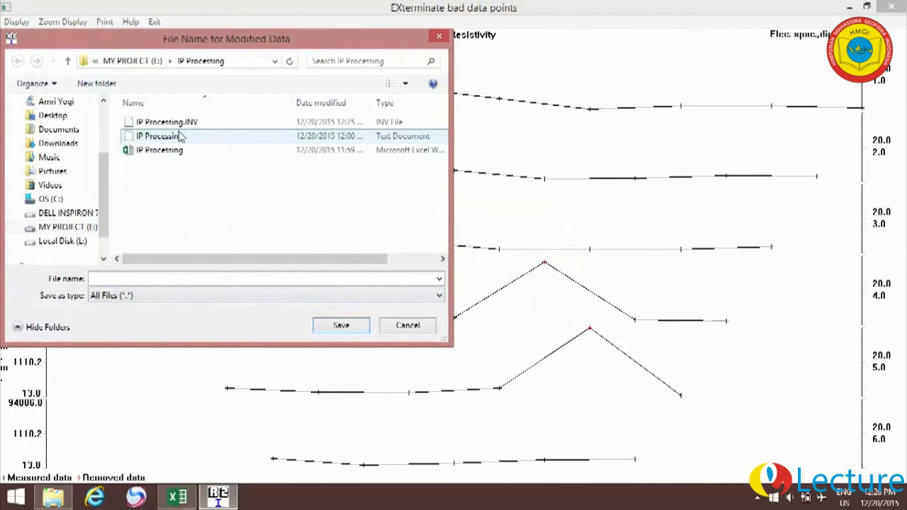
pyautogui.click(181, 136)
pyautogui.click(168, 279)
pyautogui.click(168, 280)
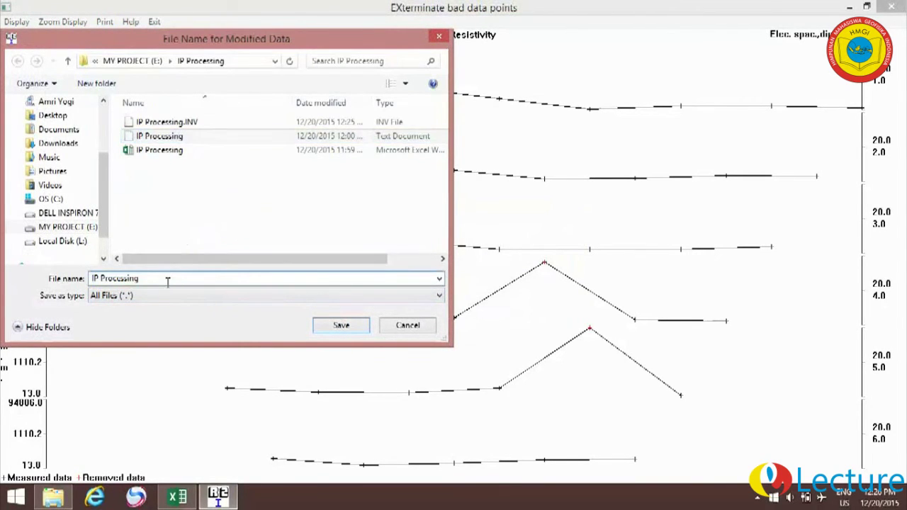
pyautogui.write('_EXT')
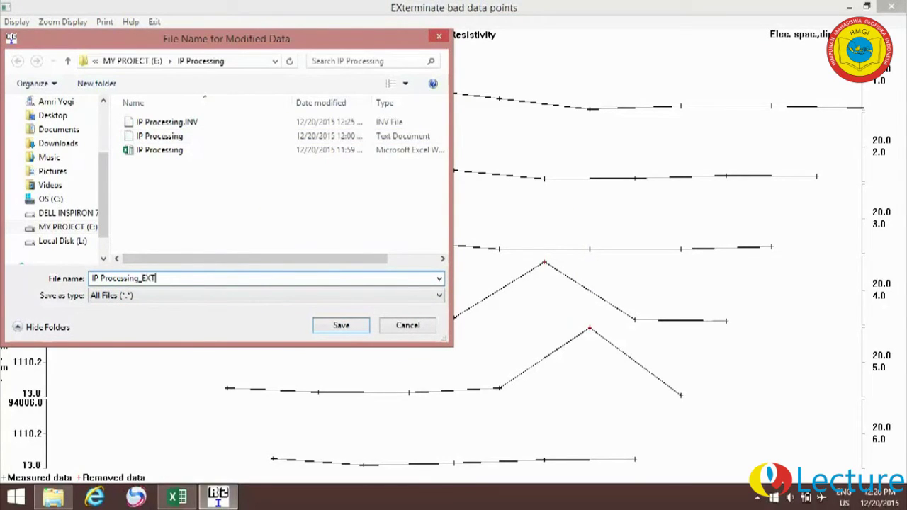
pyautogui.click(341, 327)
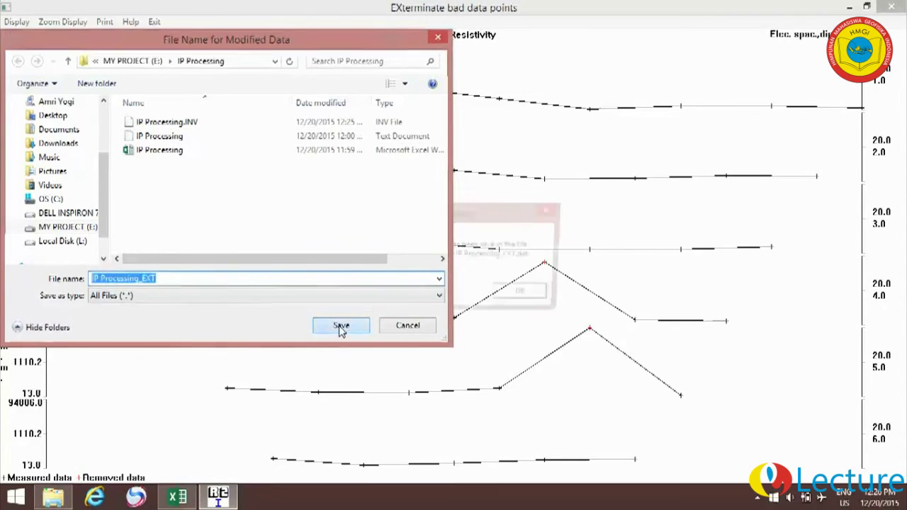
pyautogui.click(518, 300)
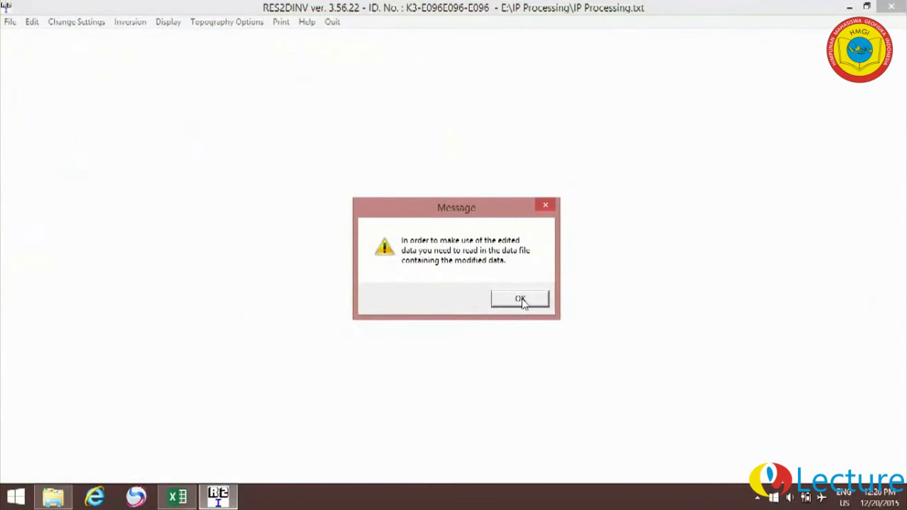
pyautogui.click(520, 299)
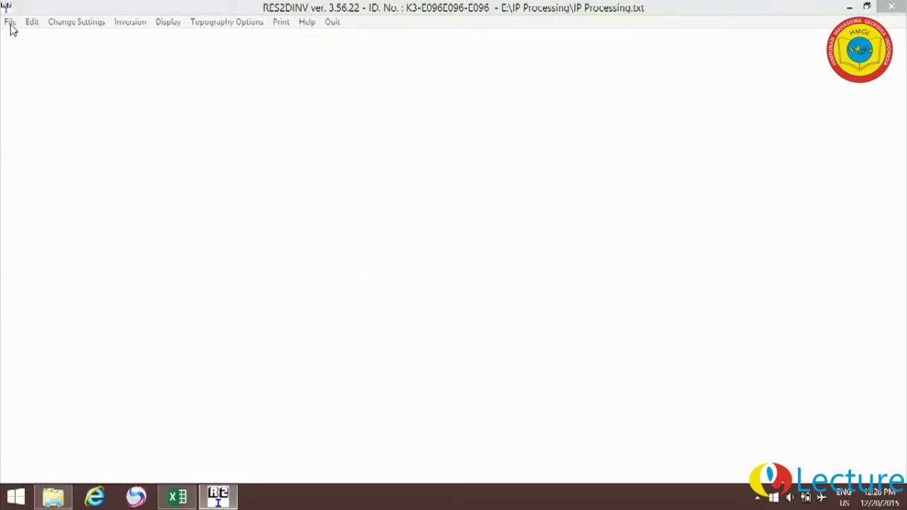
# Step: Read the edited data file IP Processing_EXT, with all file types listed, and dismiss the completion messages
pyautogui.click(9, 22)
pyautogui.click(22, 35)
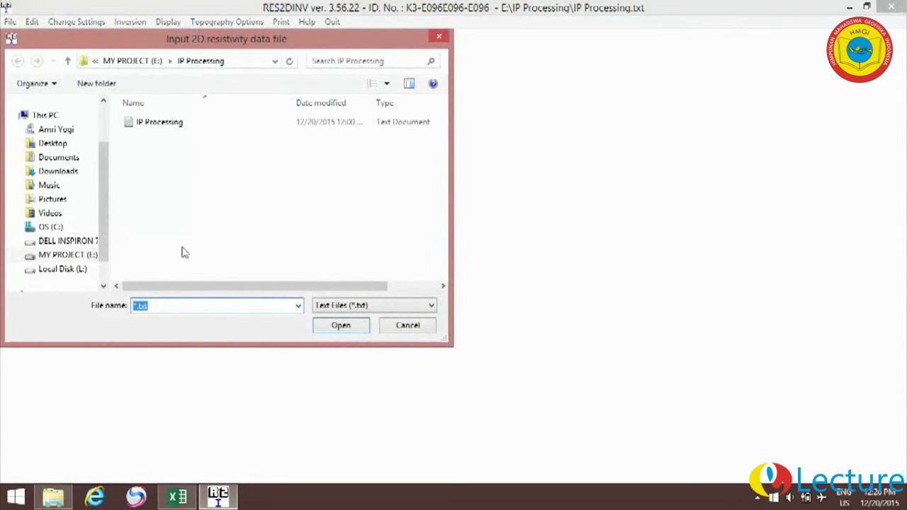
pyautogui.click(327, 305)
pyautogui.click(330, 293)
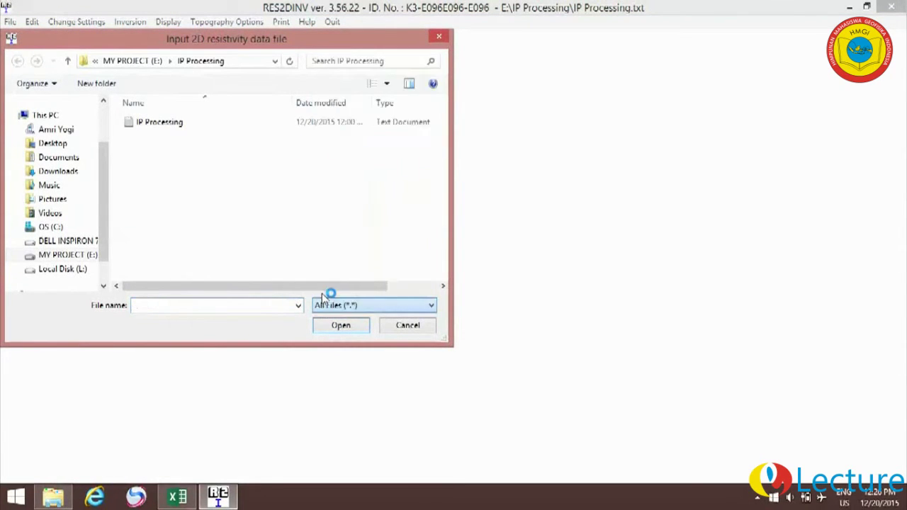
pyautogui.click(222, 165)
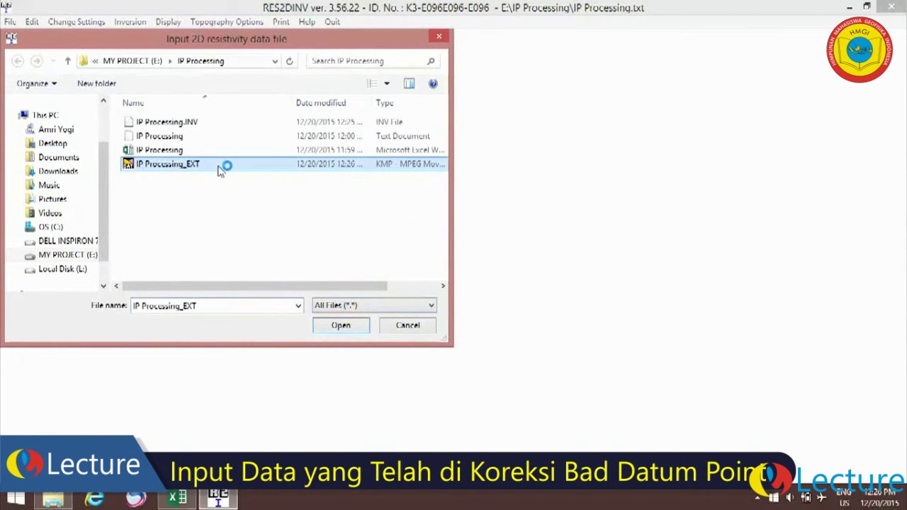
pyautogui.click(339, 324)
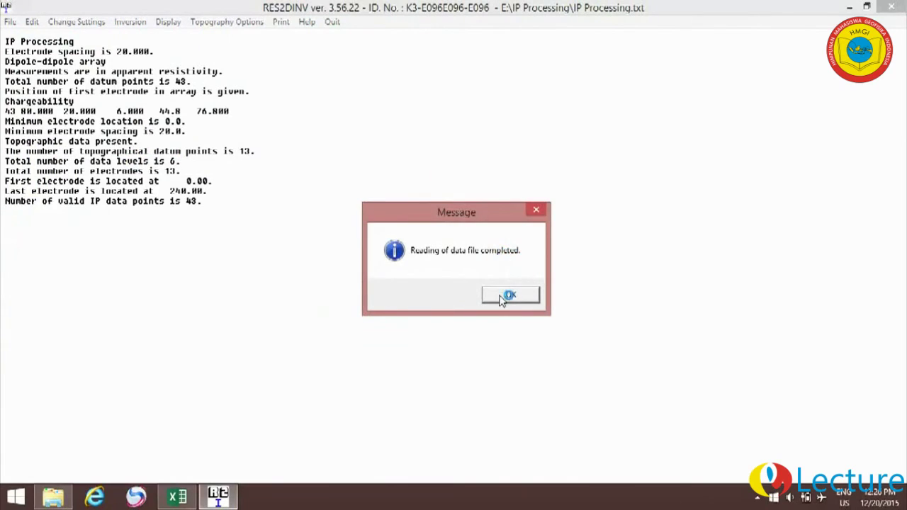
pyautogui.click(502, 298)
pyautogui.click(518, 316)
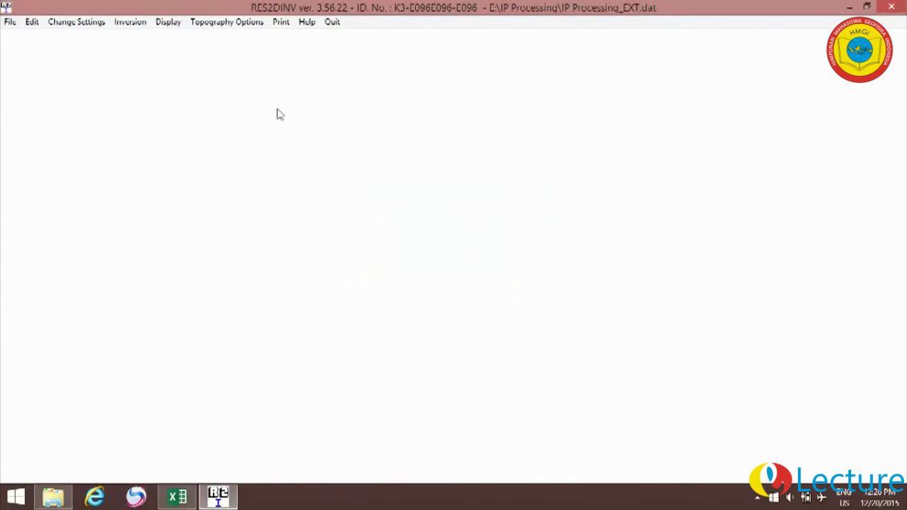